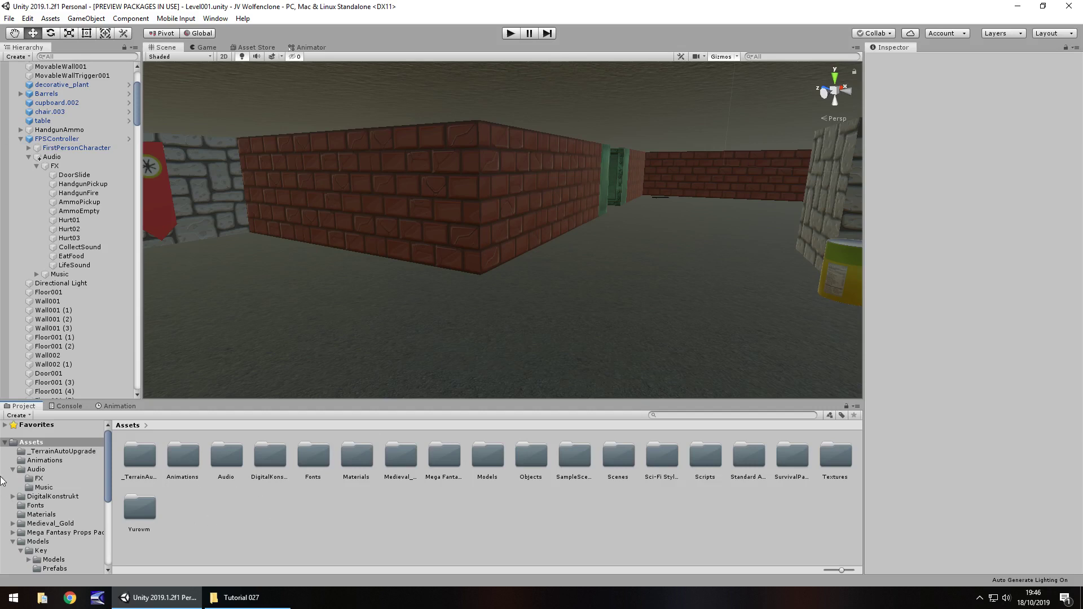
# Step: Show the Scenes folder contents: Level001, LevelRecycle and SampleScene
pyautogui.scroll(-5, 36, 495)
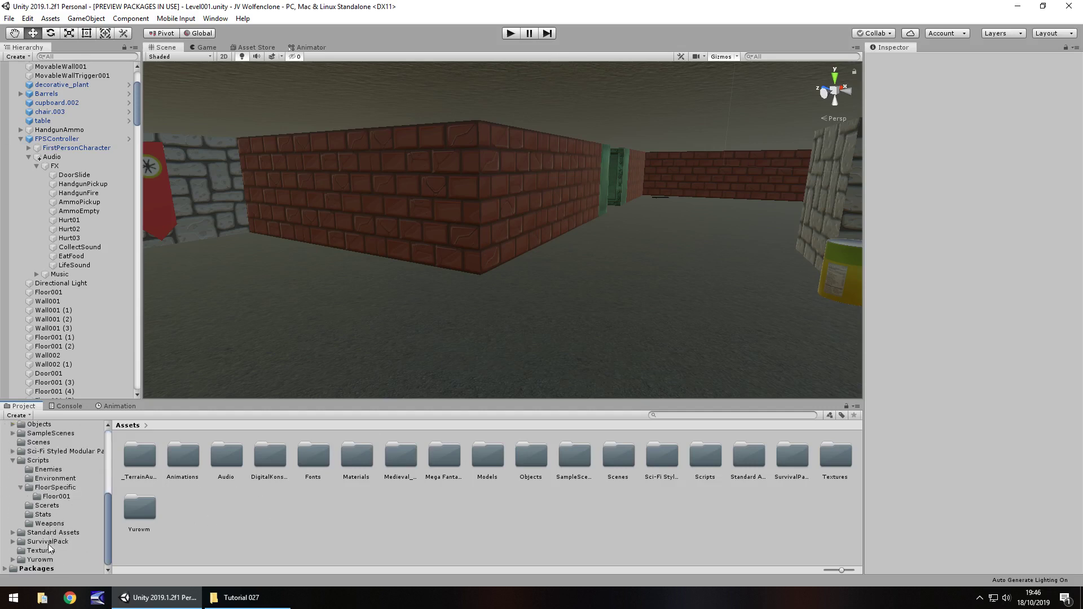
pyautogui.click(39, 442)
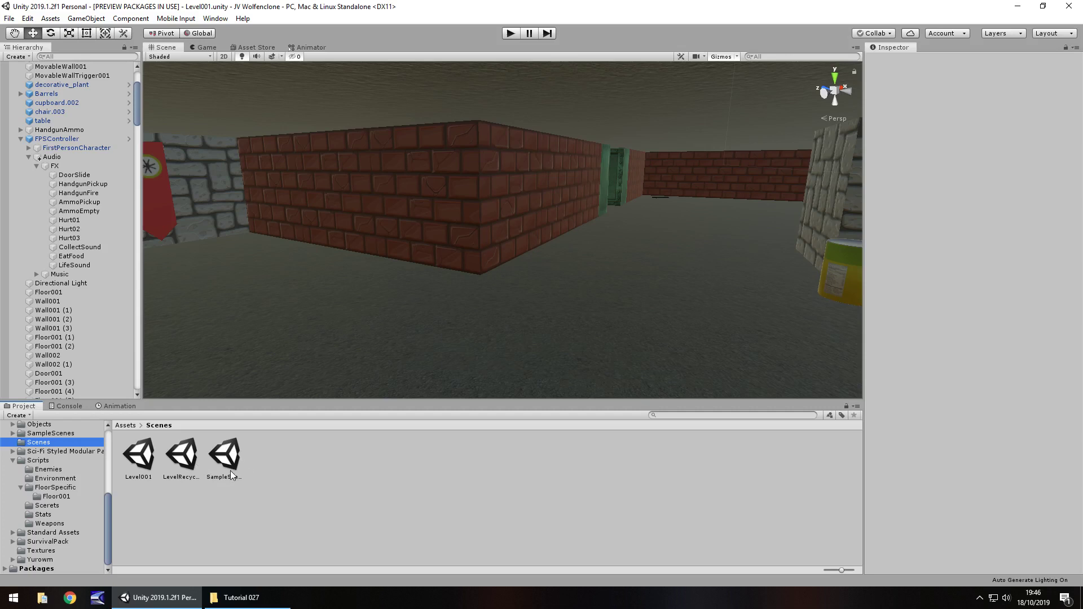
pyautogui.click(10, 18)
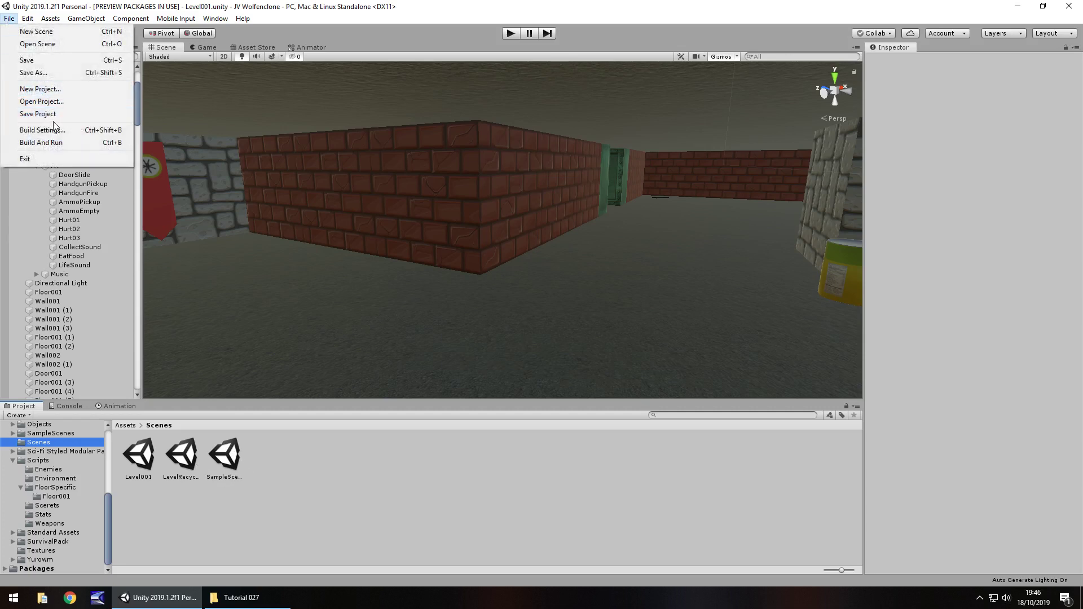
pyautogui.click(54, 130)
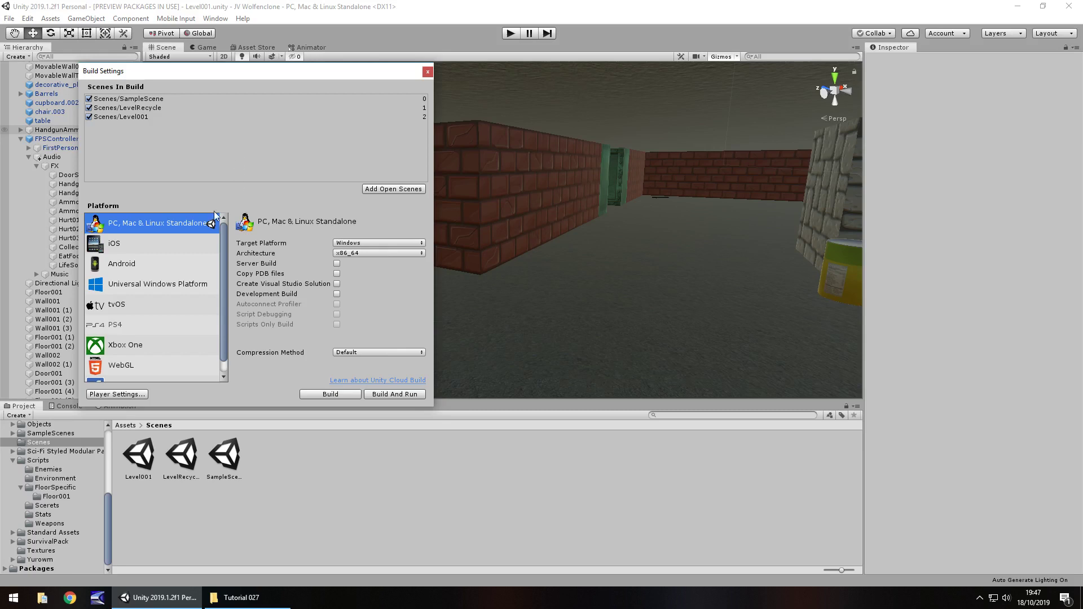
pyautogui.click(429, 73)
pyautogui.click(9, 19)
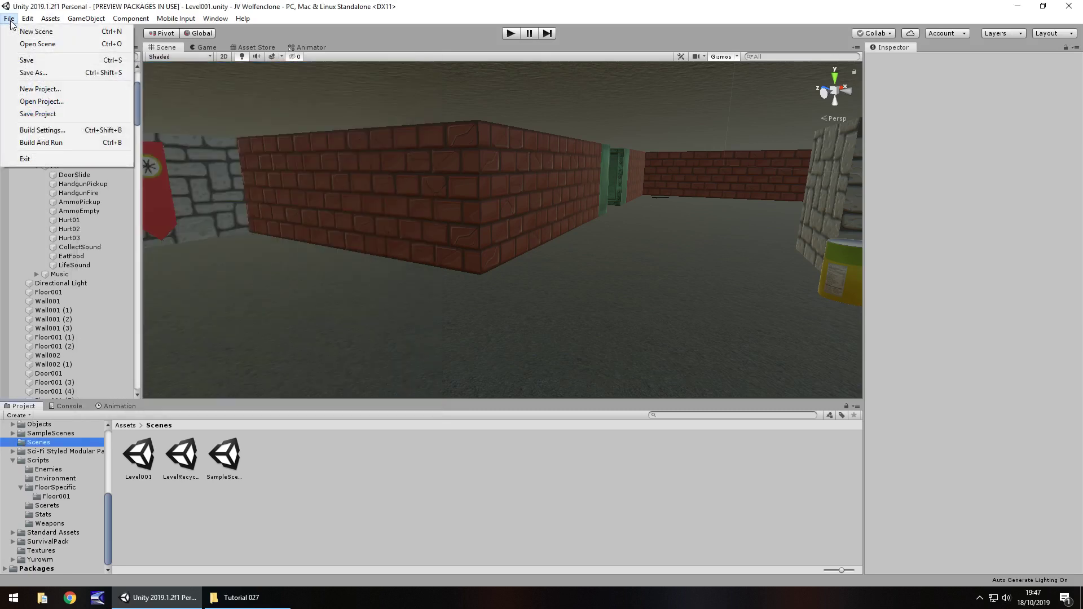
# Step: Start a new untitled scene and add a UI Raw Image, creating its Canvas and EventSystem
pyautogui.click(36, 31)
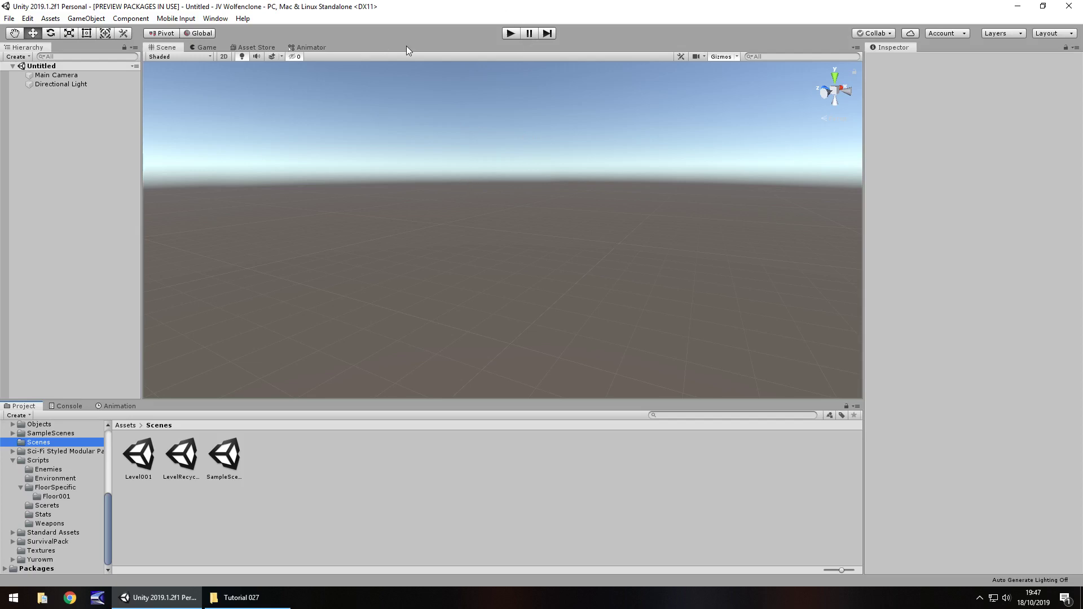
pyautogui.click(86, 18)
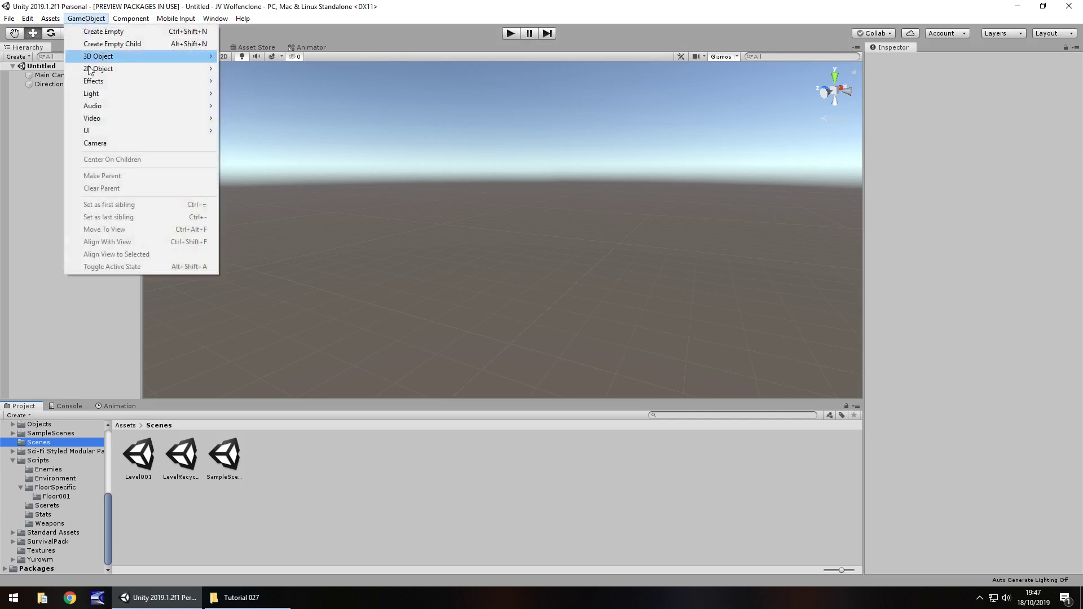
pyautogui.moveTo(93, 131)
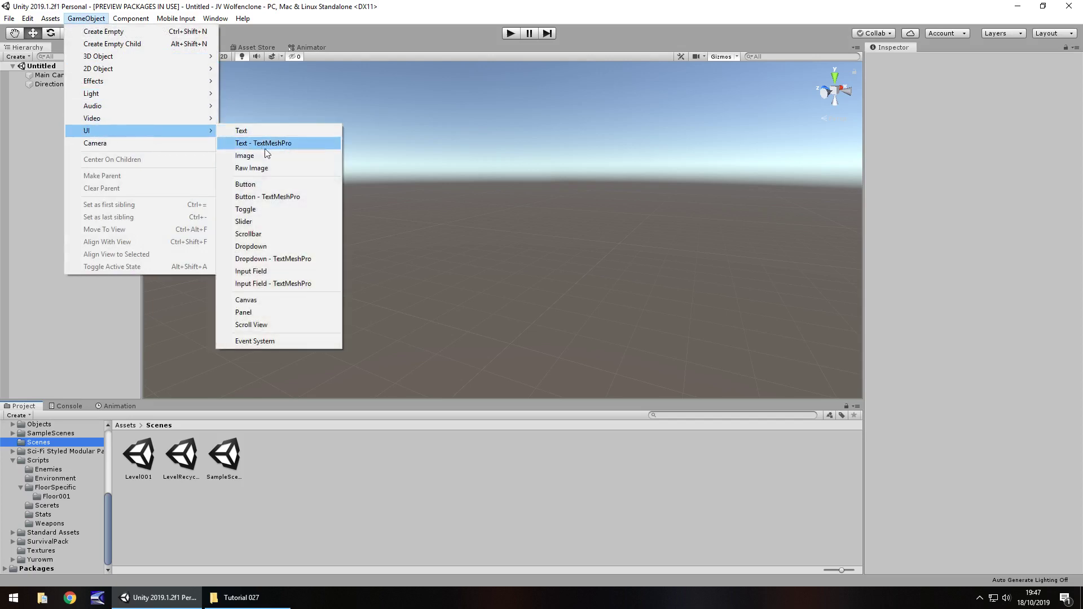
pyautogui.click(266, 167)
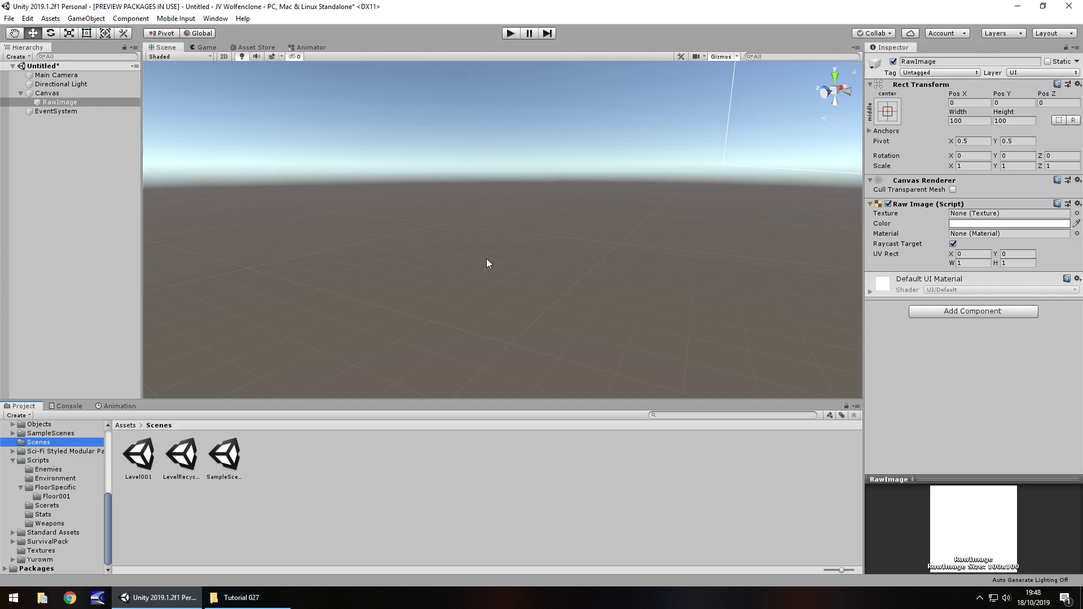
# Step: Turn the view to face the canvas and colour the Raw Image red
pyautogui.moveTo(435, 262); pyautogui.dragTo(477, 291, button='right')
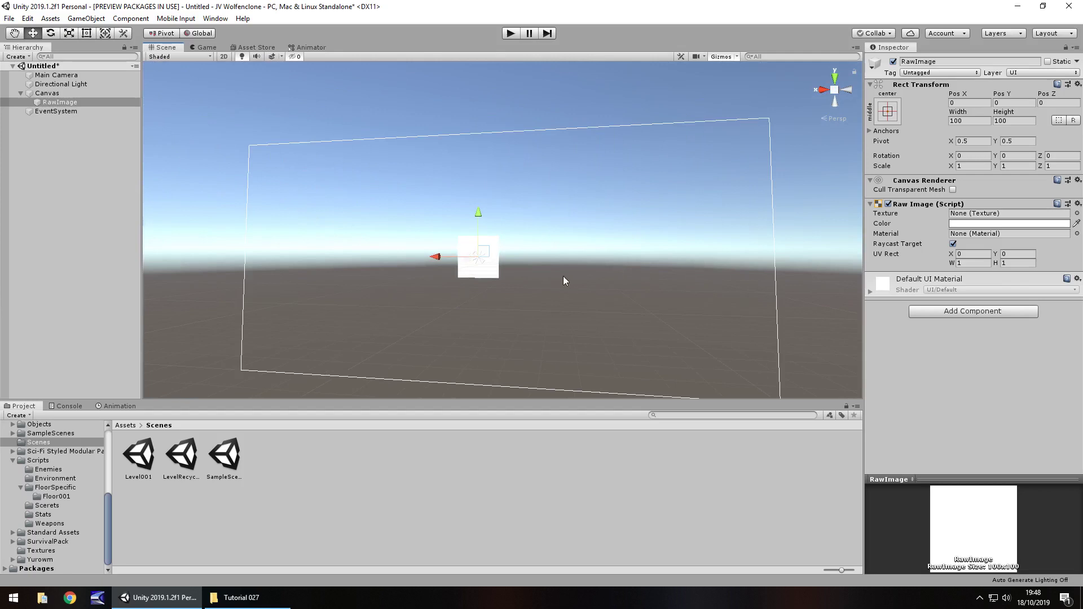
pyautogui.click(962, 224)
pyautogui.moveTo(164, 98); pyautogui.dragTo(202, 105)
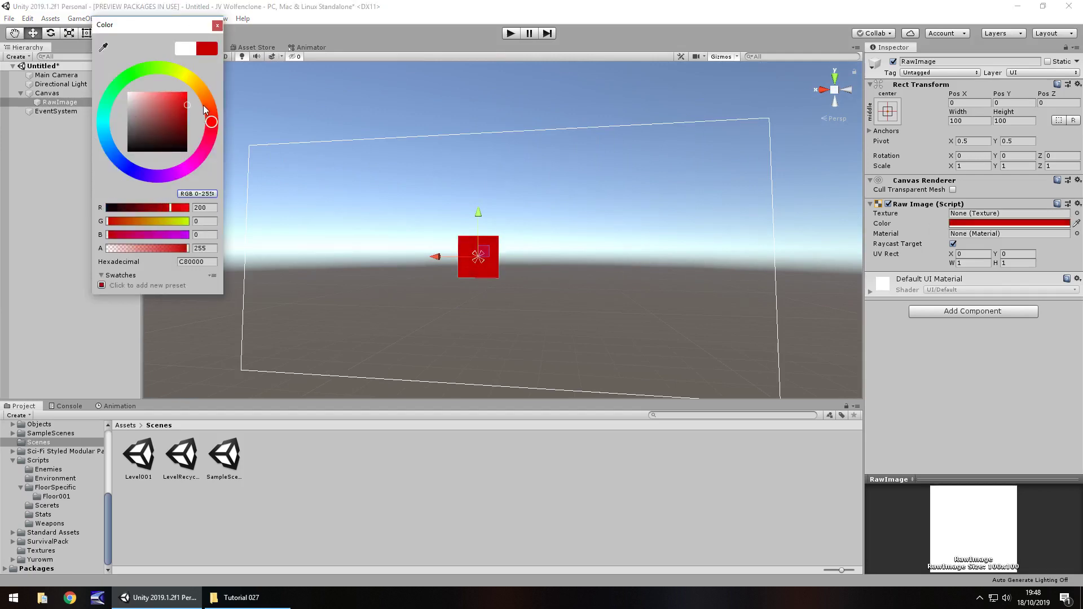
pyautogui.click(216, 25)
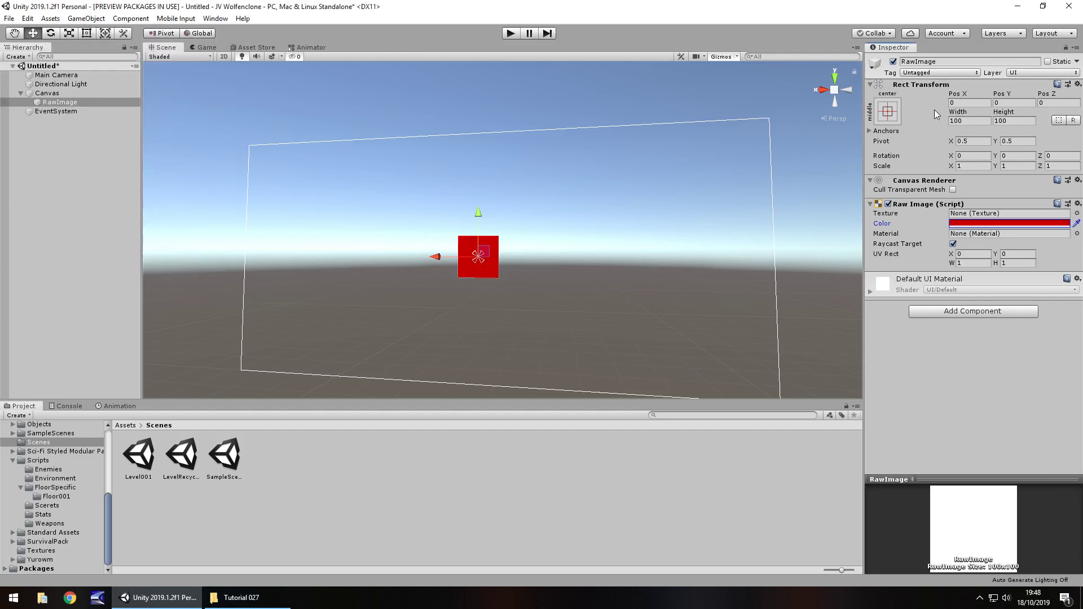
# Step: Anchor the Raw Image stretch-stretch with Top, Right and Bottom offsets at 0
pyautogui.click(893, 113)
pyautogui.click(1008, 280)
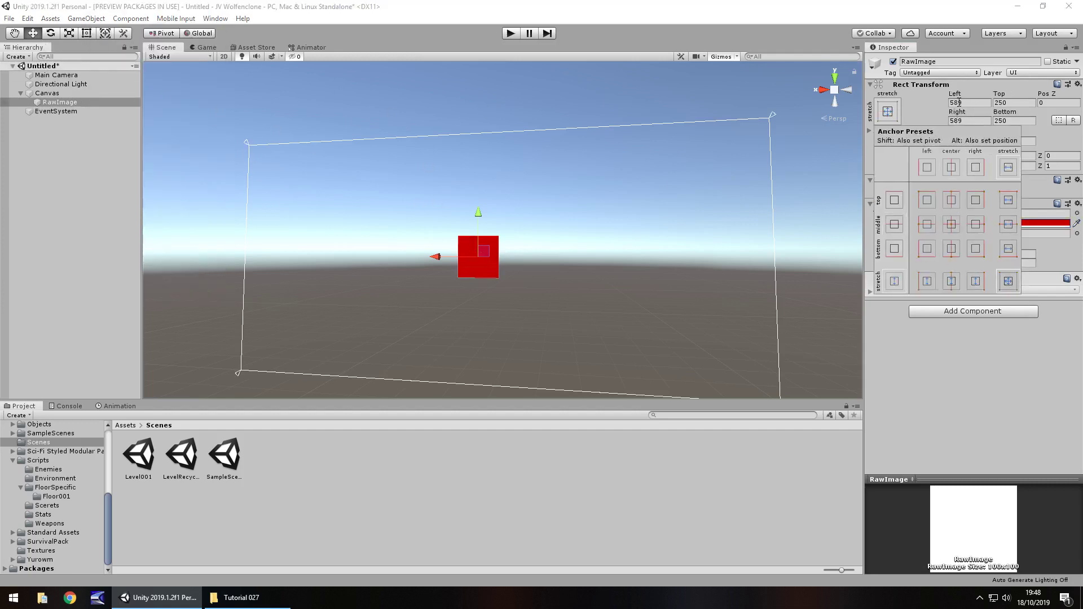
pyautogui.click(1014, 103)
pyautogui.write('0')
pyautogui.click(969, 121)
pyautogui.write('0')
pyautogui.click(1014, 120)
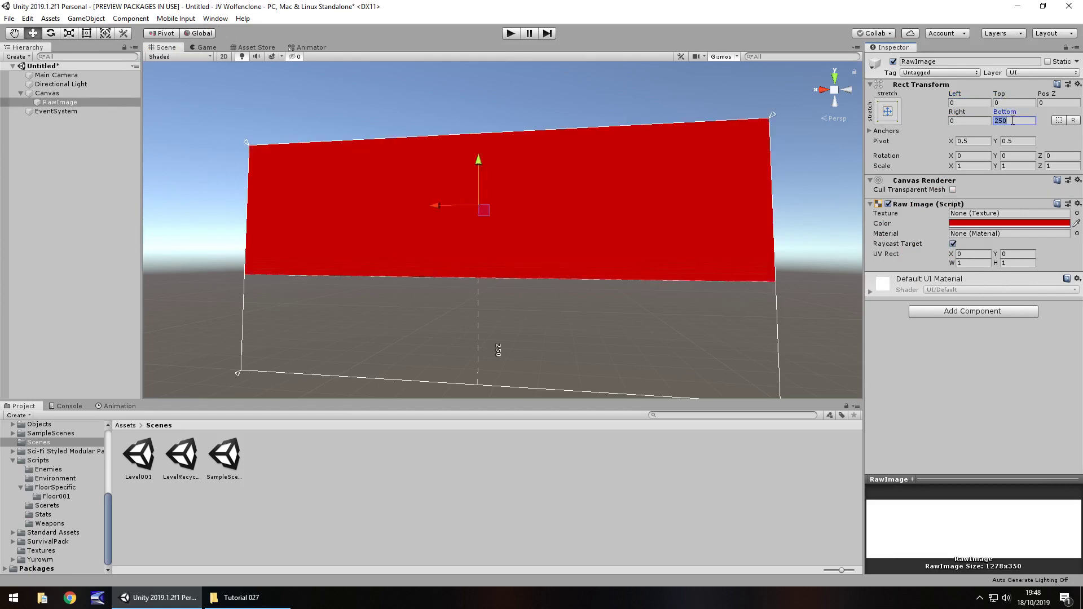
pyautogui.write('0')
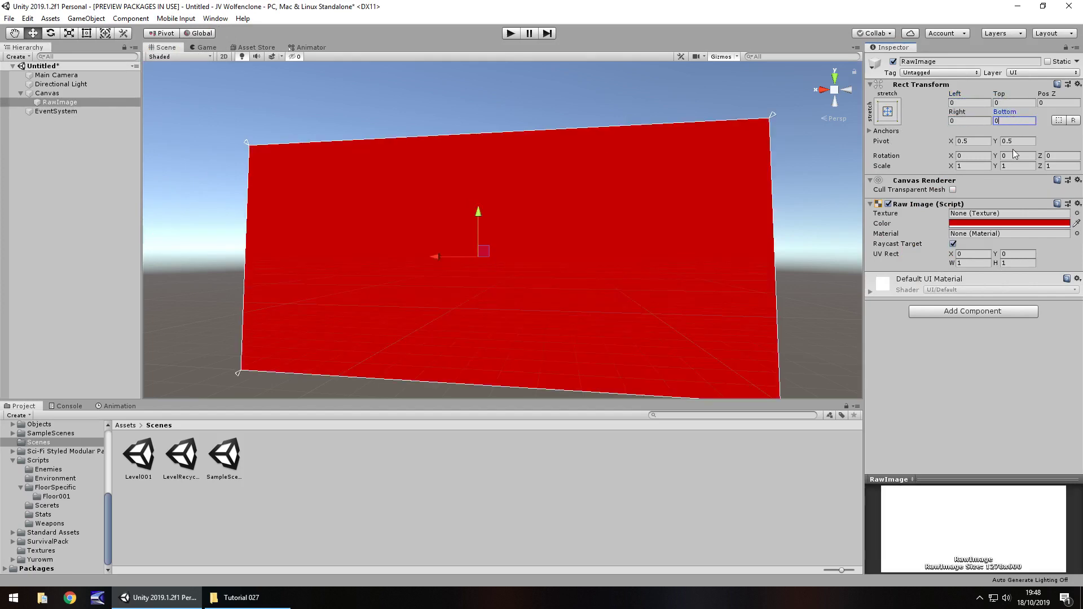
# Step: Darken the Raw Image colour to dark red 960000
pyautogui.click(1039, 223)
pyautogui.moveTo(172, 107); pyautogui.dragTo(192, 117)
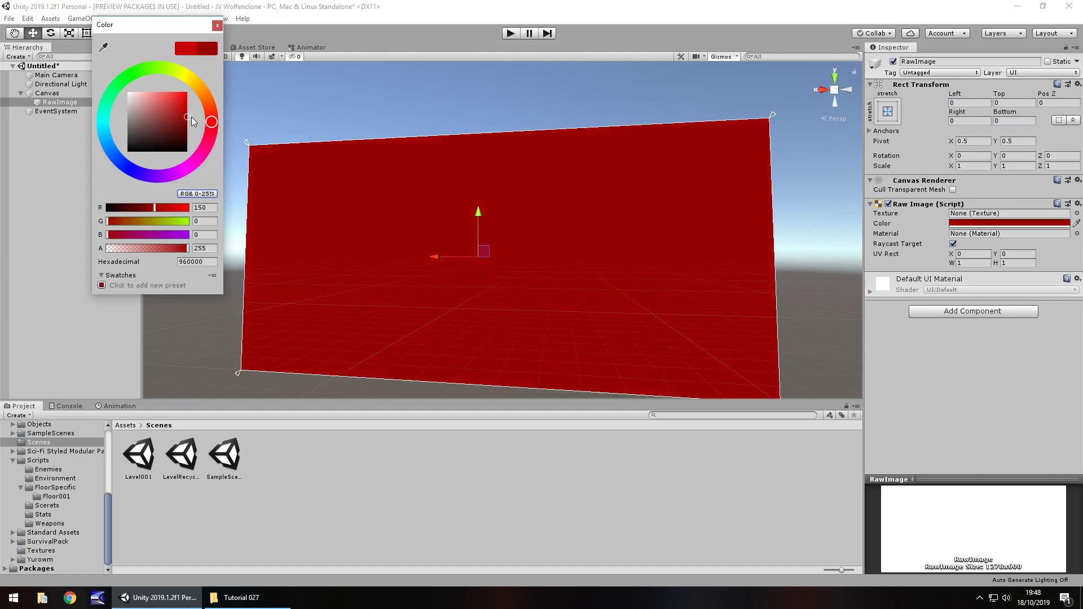
pyautogui.click(217, 25)
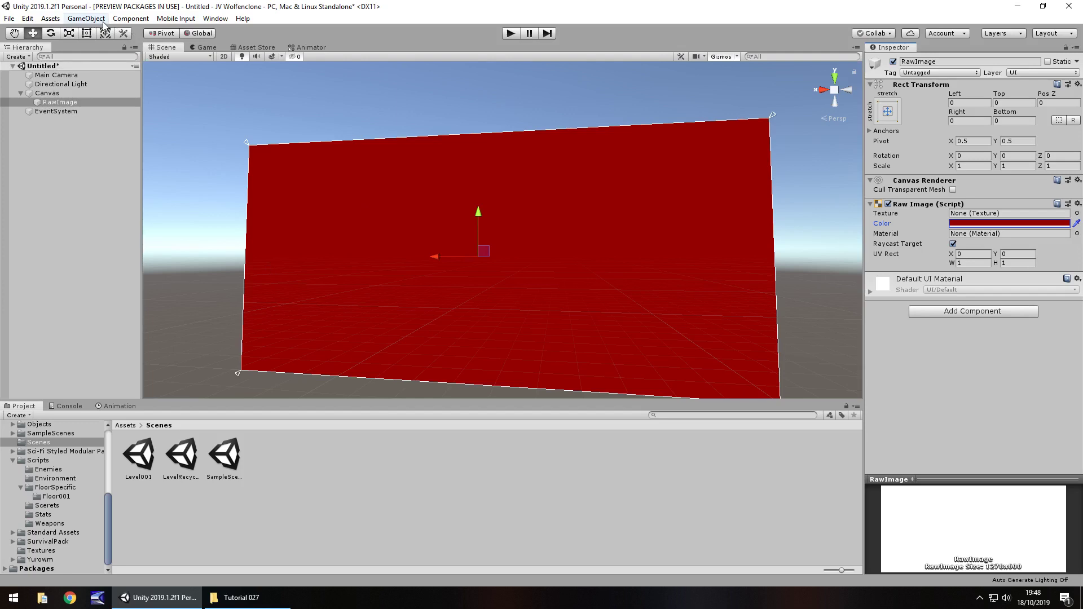
# Step: Add a second Raw Image to the canvas
pyautogui.click(129, 22)
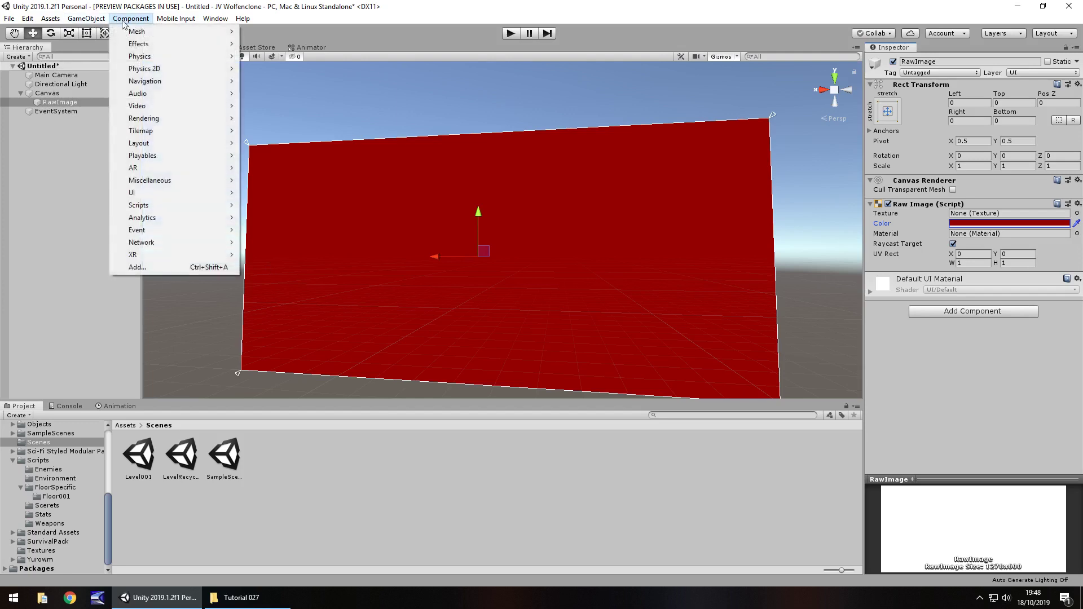
pyautogui.moveTo(97, 23)
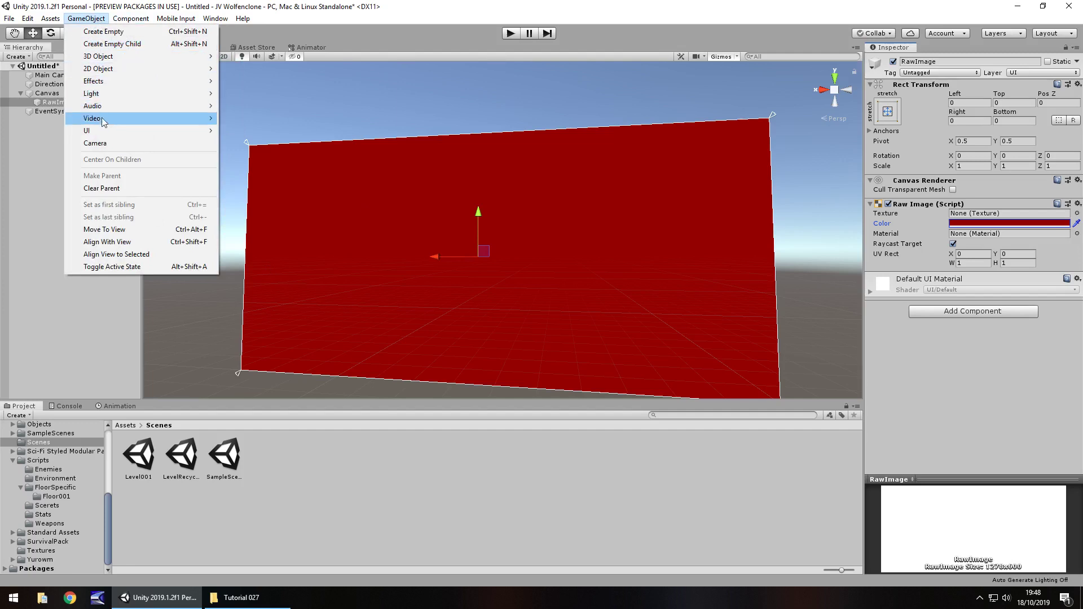
pyautogui.moveTo(103, 134)
pyautogui.click(271, 168)
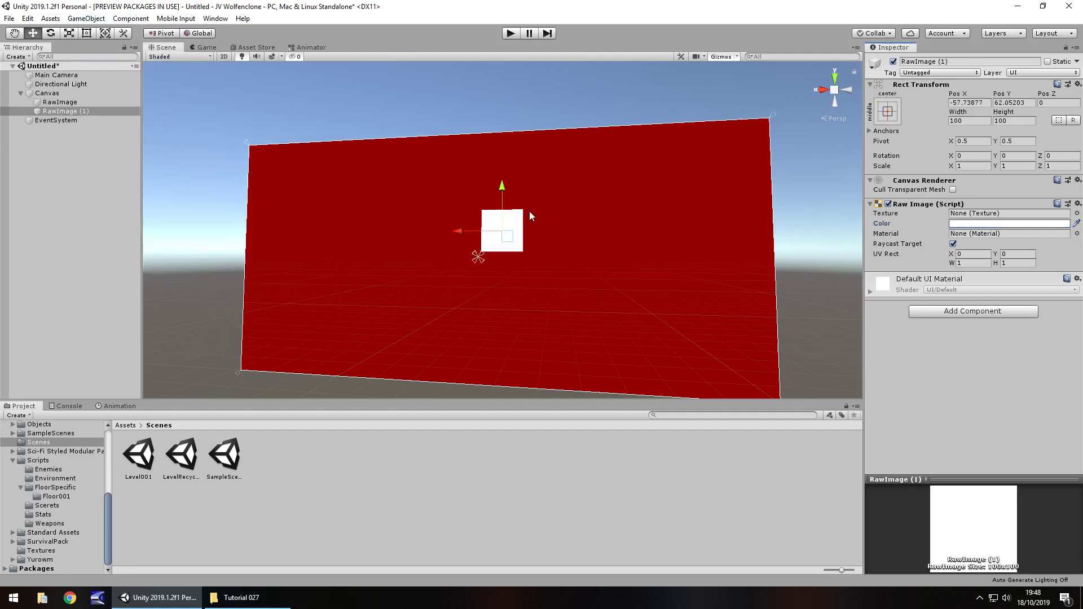
# Step: Anchor RawImage (1) top-stretch with Left and Pos Y set to 0
pyautogui.click(887, 111)
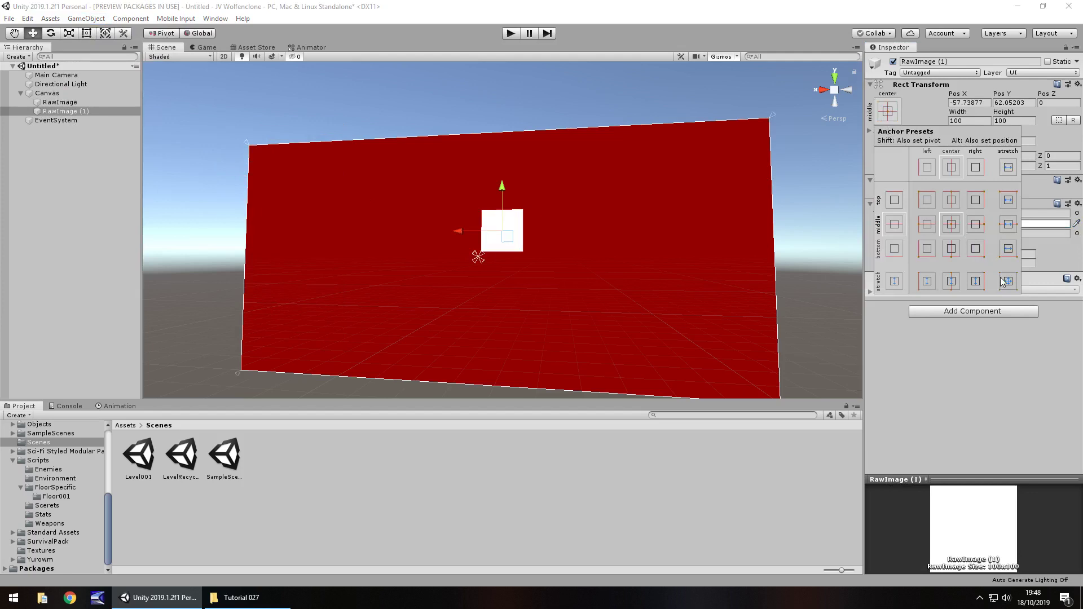
pyautogui.click(1008, 200)
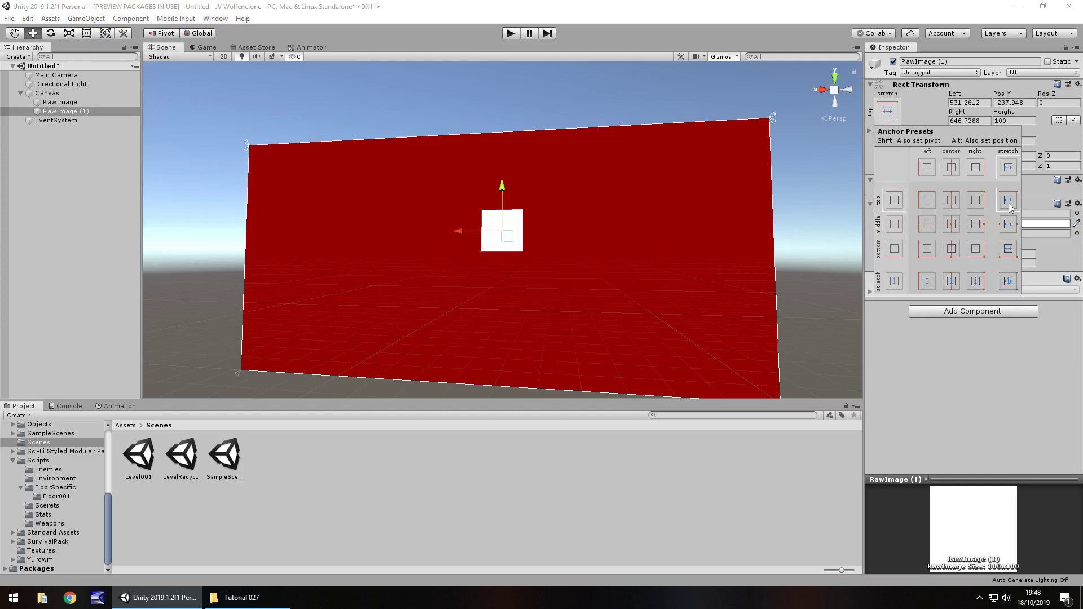
pyautogui.click(971, 103)
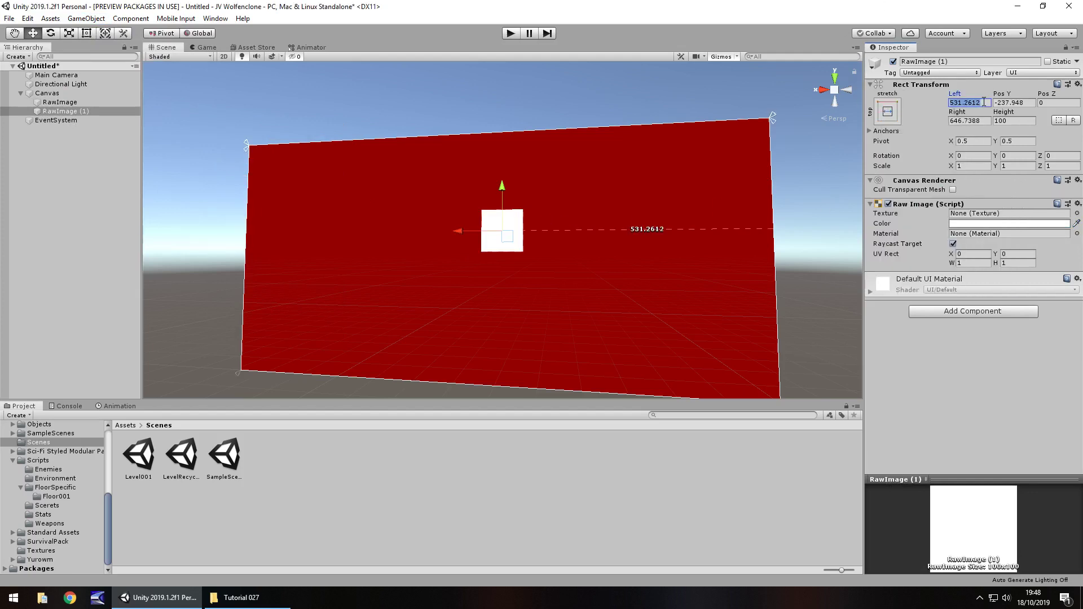
pyautogui.click(980, 104)
pyautogui.write('0')
pyautogui.press('Tab')
pyautogui.write('0')
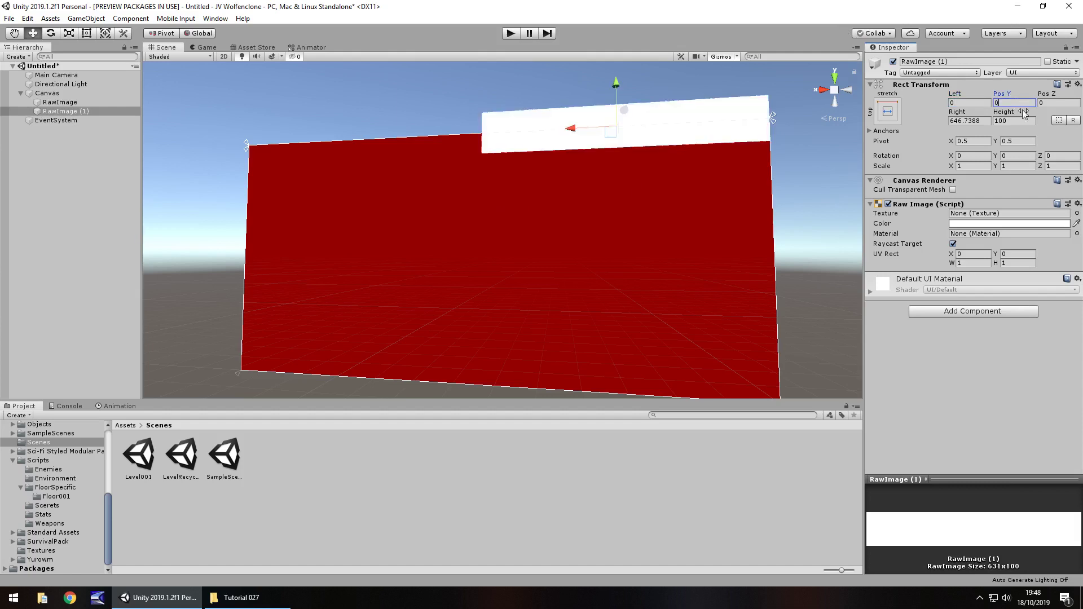
# Step: Resize RawImage (1) with the Rect Tool into a thin bar 34.3 high near the canvas top
pyautogui.click(92, 34)
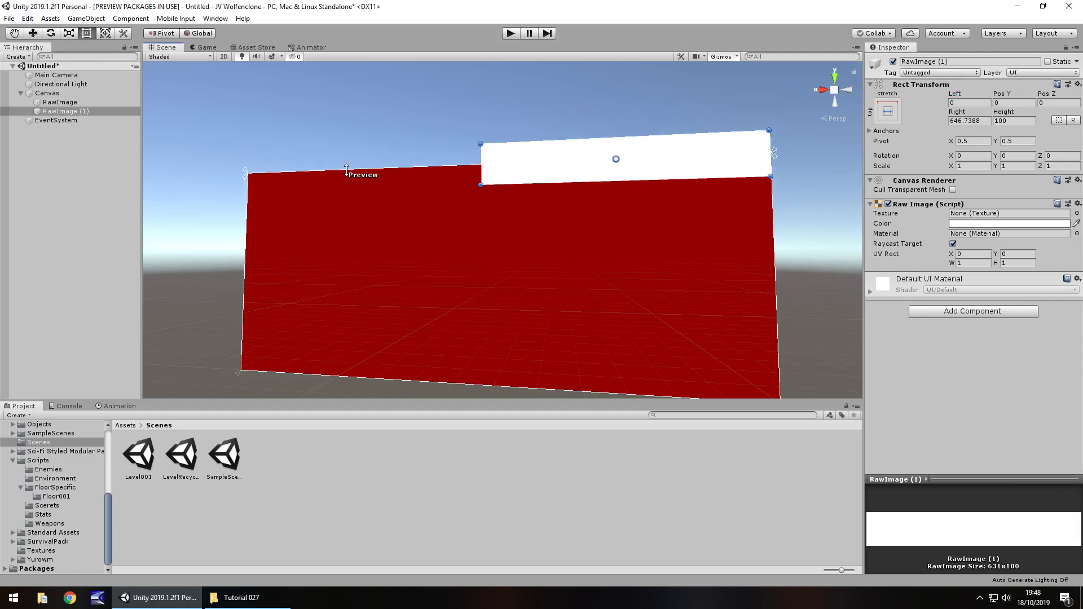
pyautogui.moveTo(559, 232); pyautogui.dragTo(298, 177)
pyautogui.moveTo(358, 153); pyautogui.dragTo(359, 182)
pyautogui.moveTo(426, 192); pyautogui.dragTo(771, 166)
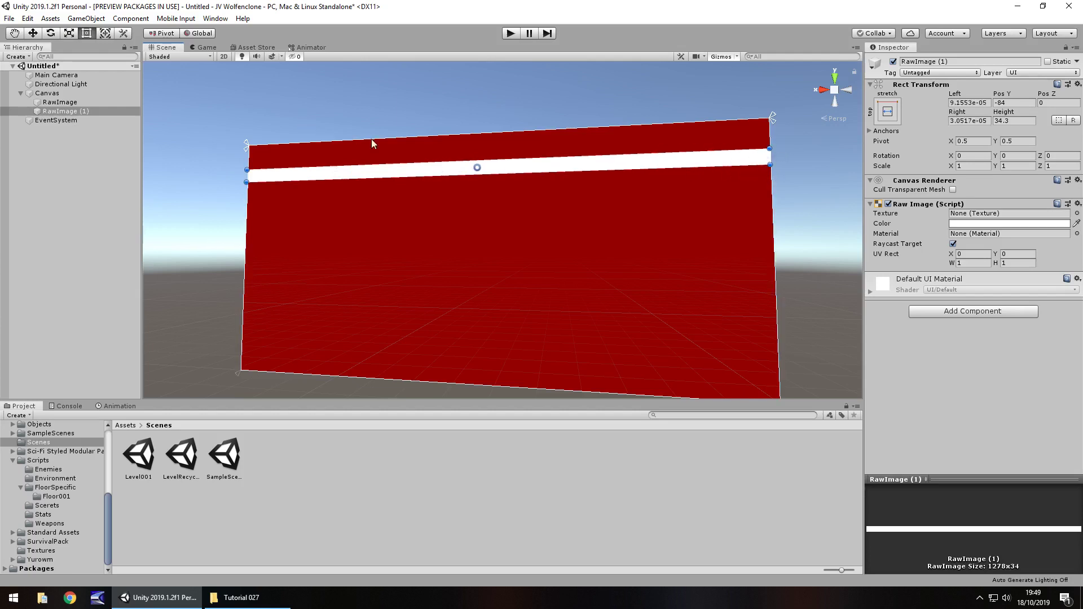
# Step: Make the bar black and check it in the Game view
pyautogui.click(1001, 223)
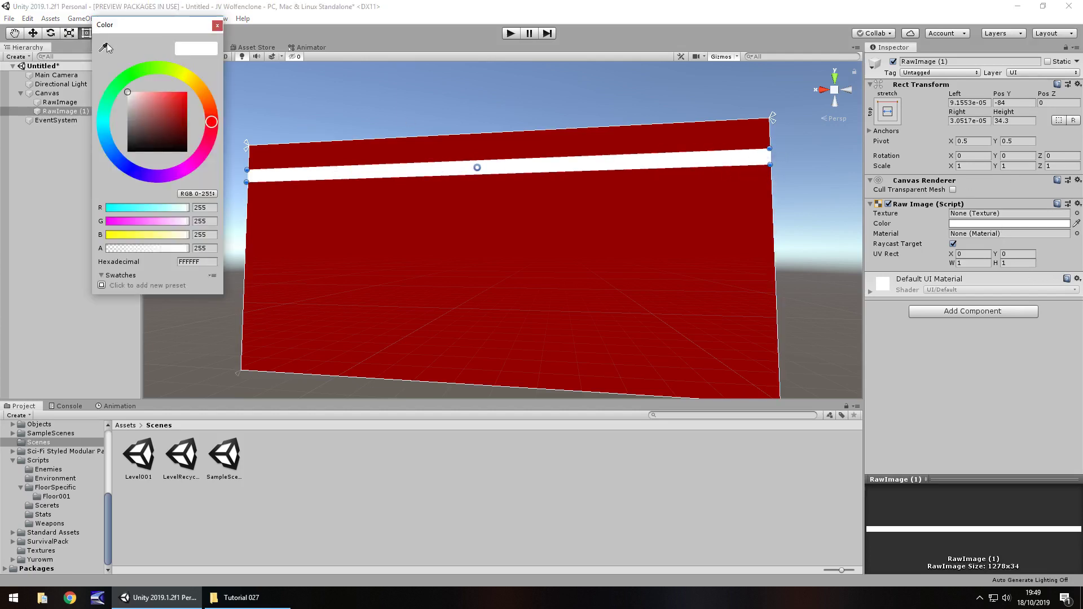
pyautogui.moveTo(170, 127); pyautogui.dragTo(199, 163)
pyautogui.click(217, 26)
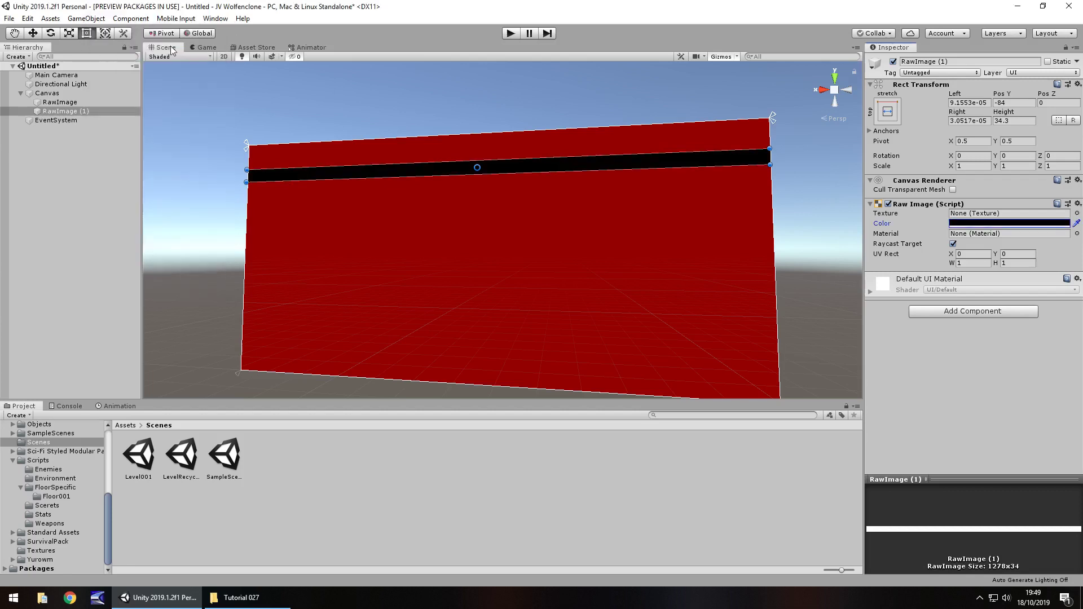
pyautogui.click(203, 47)
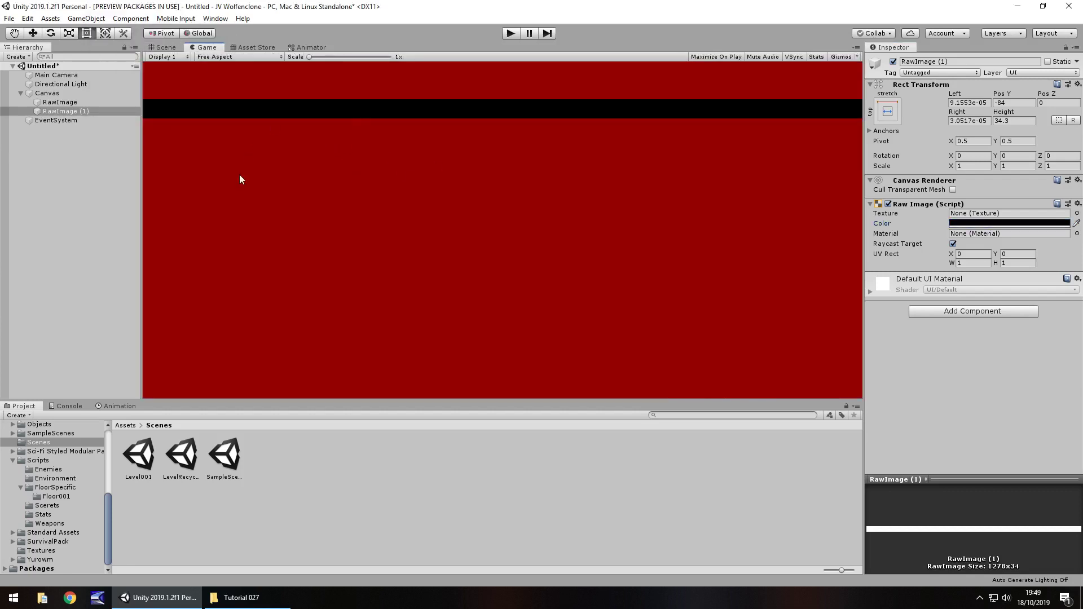
pyautogui.click(164, 48)
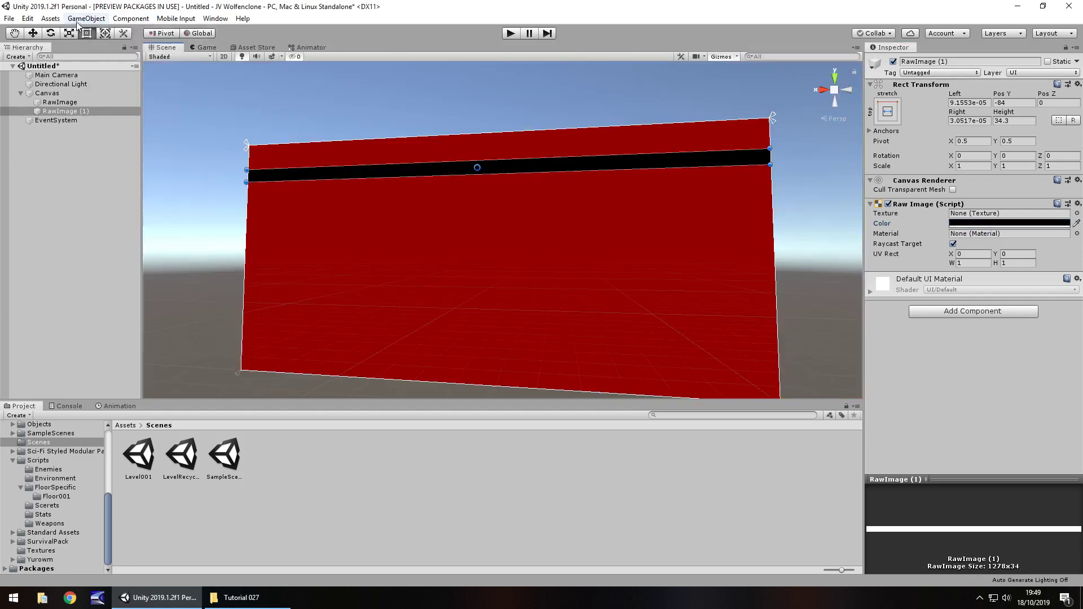
# Step: Add a third Raw Image and centre it over the black bar as a 527.1×100 box at Pos Y 216
pyautogui.click(86, 19)
pyautogui.moveTo(143, 132)
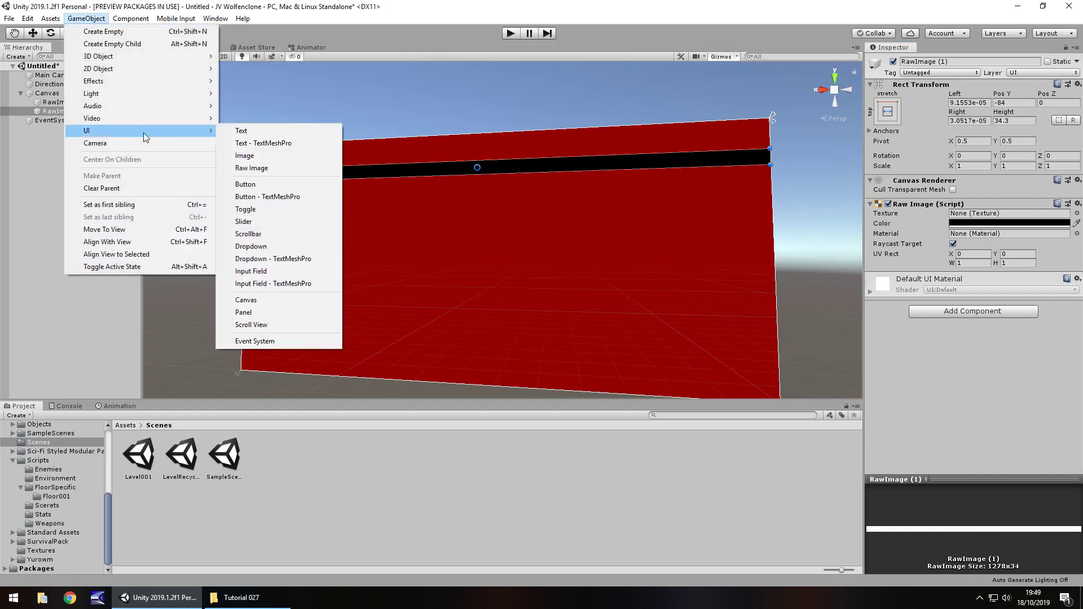
pyautogui.click(268, 169)
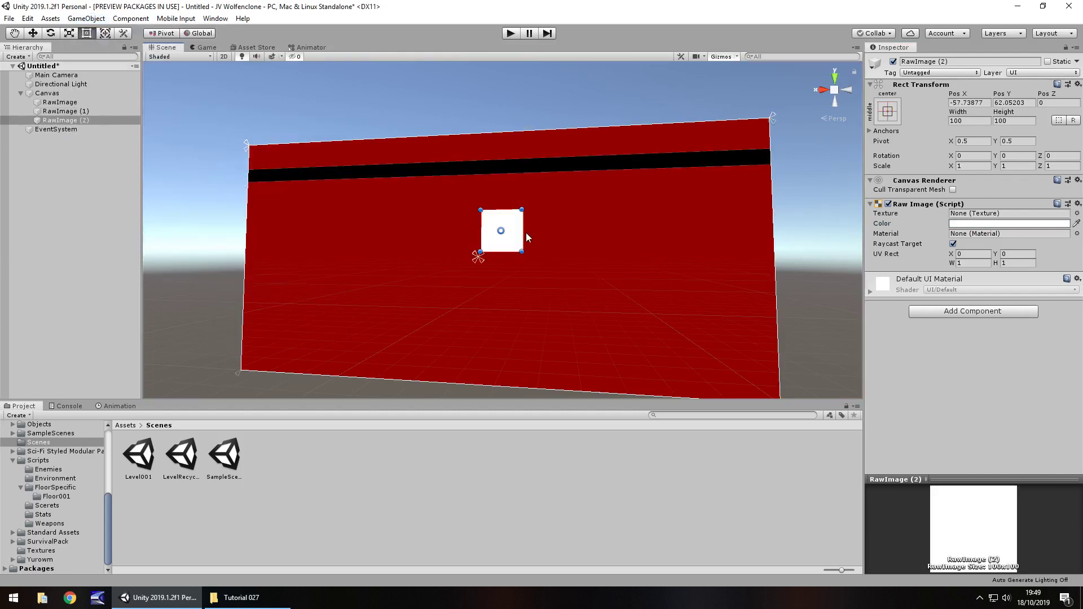
pyautogui.moveTo(508, 223); pyautogui.dragTo(556, 171)
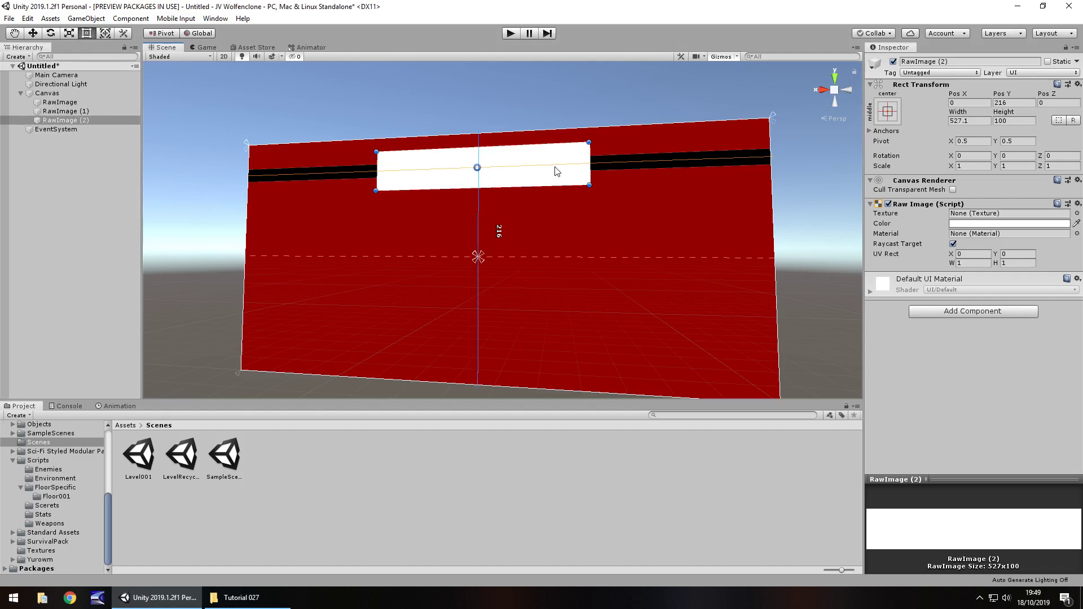
pyautogui.moveTo(556, 172); pyautogui.dragTo(556, 171)
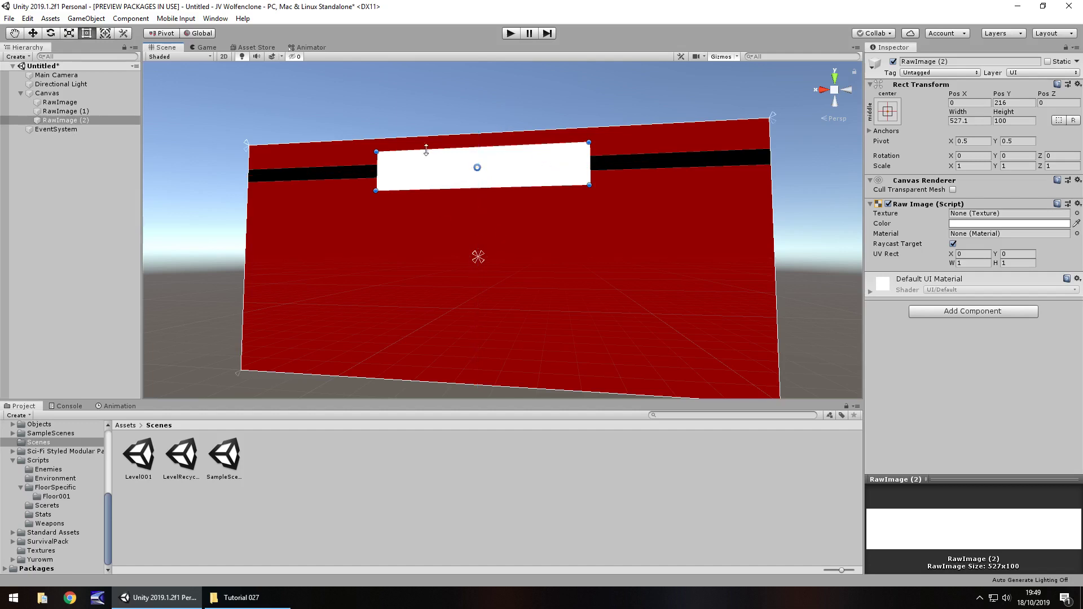
# Step: Colour RawImage (2) black
pyautogui.click(986, 226)
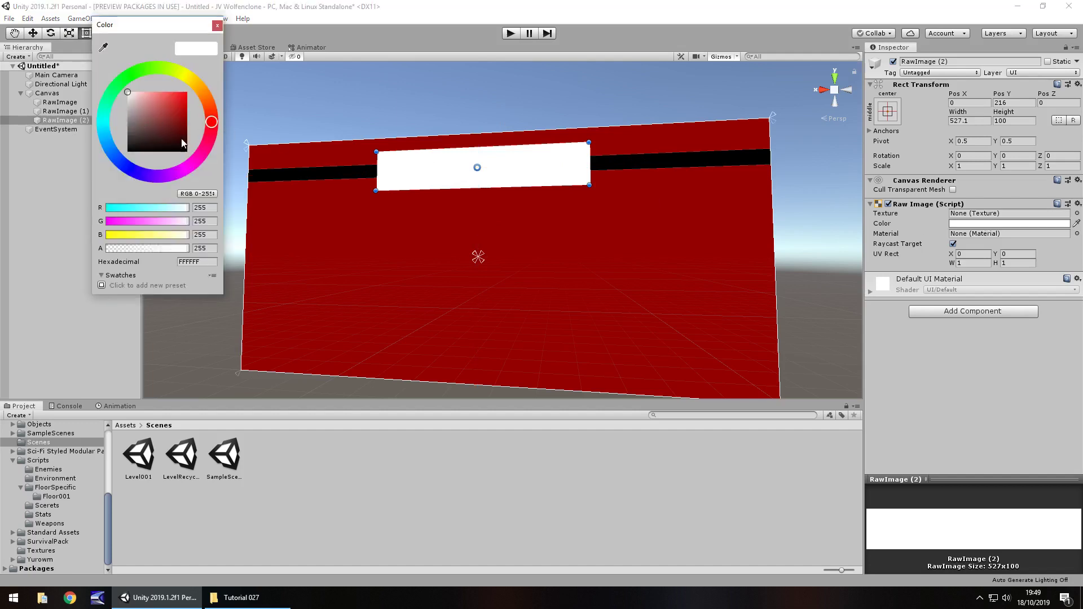
pyautogui.moveTo(160, 134); pyautogui.dragTo(158, 151)
pyautogui.click(216, 25)
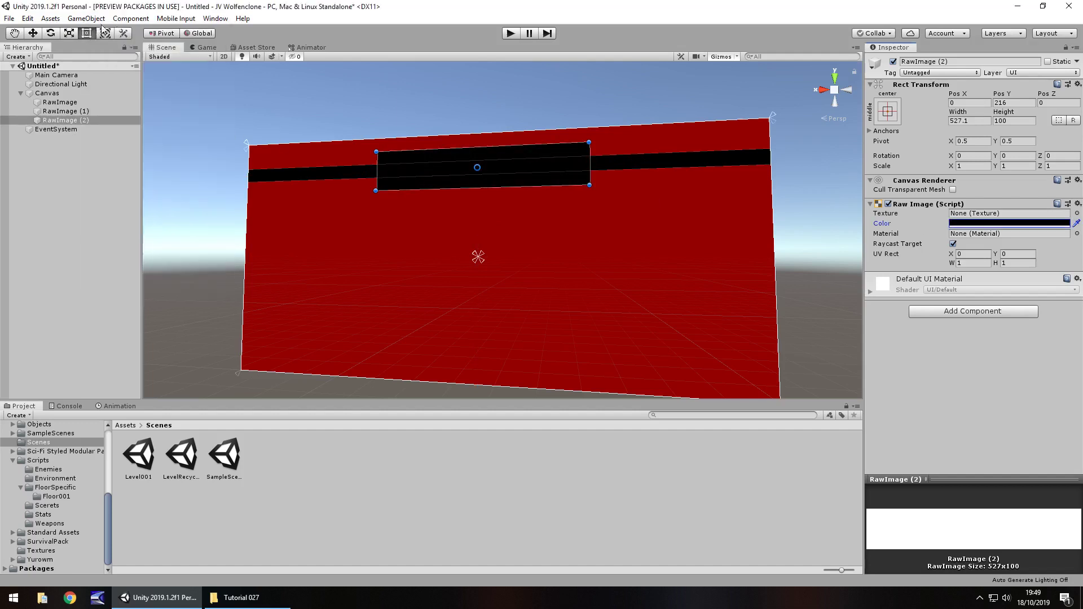
pyautogui.click(86, 18)
# Step: Add a Text element as a child of RawImage (2) with Pos X and Pos Y at 0, and frame it
pyautogui.moveTo(109, 132)
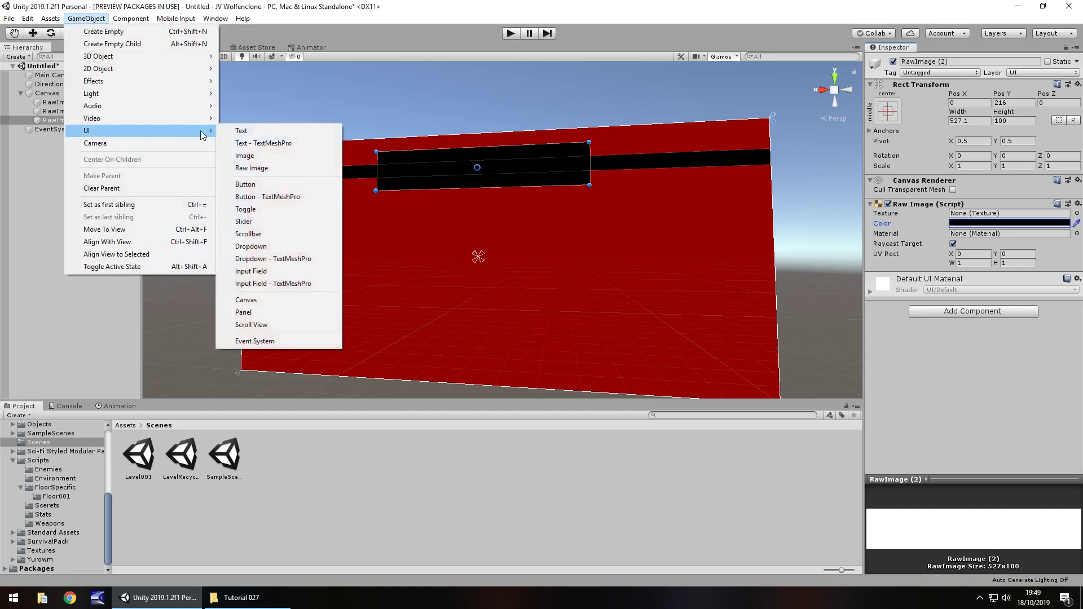
pyautogui.click(255, 132)
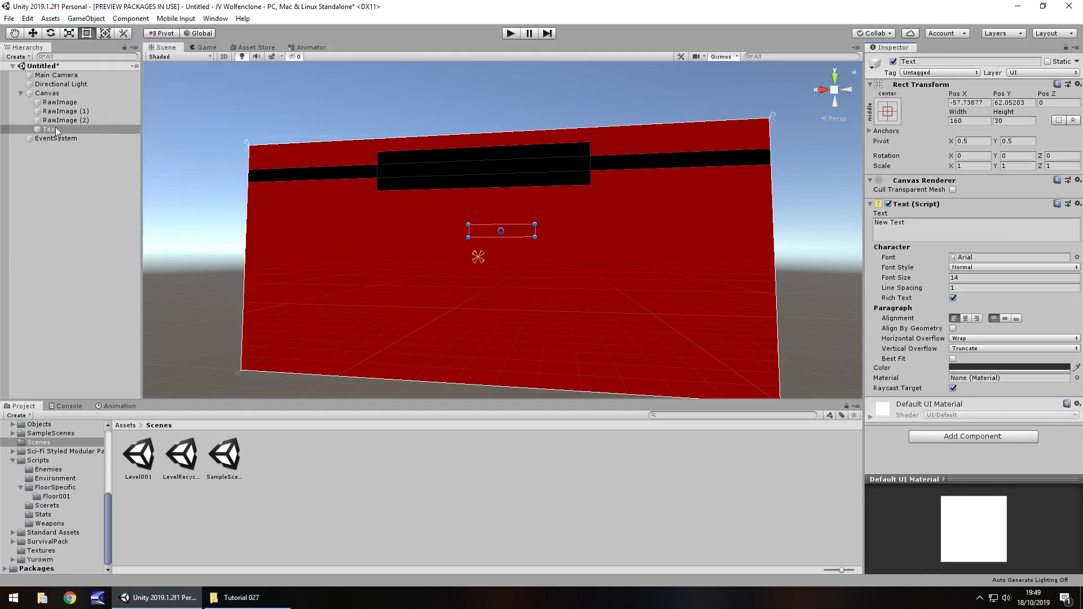
pyautogui.moveTo(55, 129); pyautogui.dragTo(63, 121)
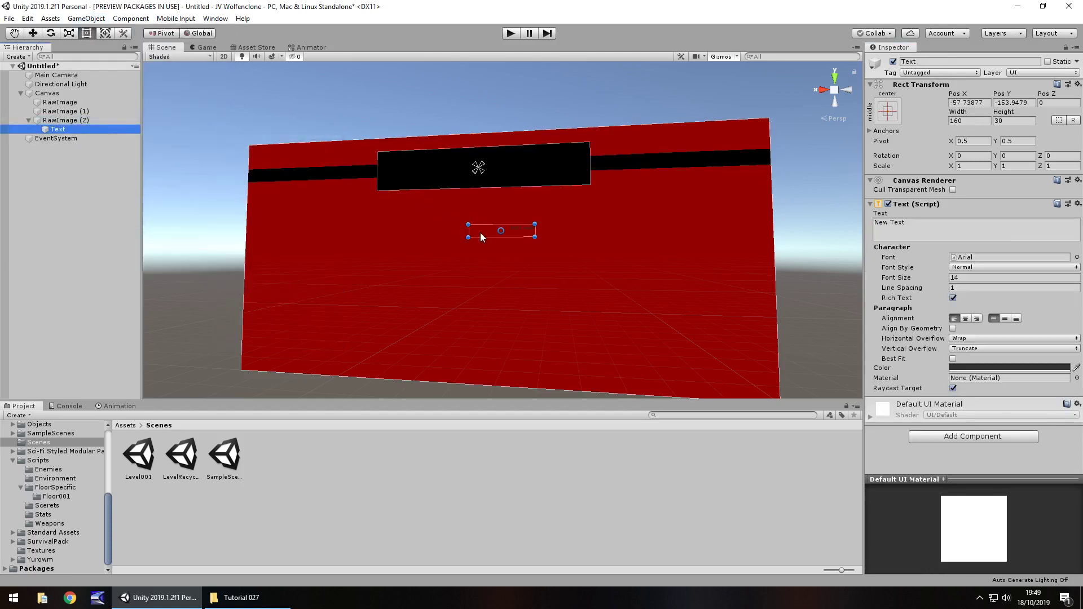
pyautogui.click(966, 102)
pyautogui.write('0')
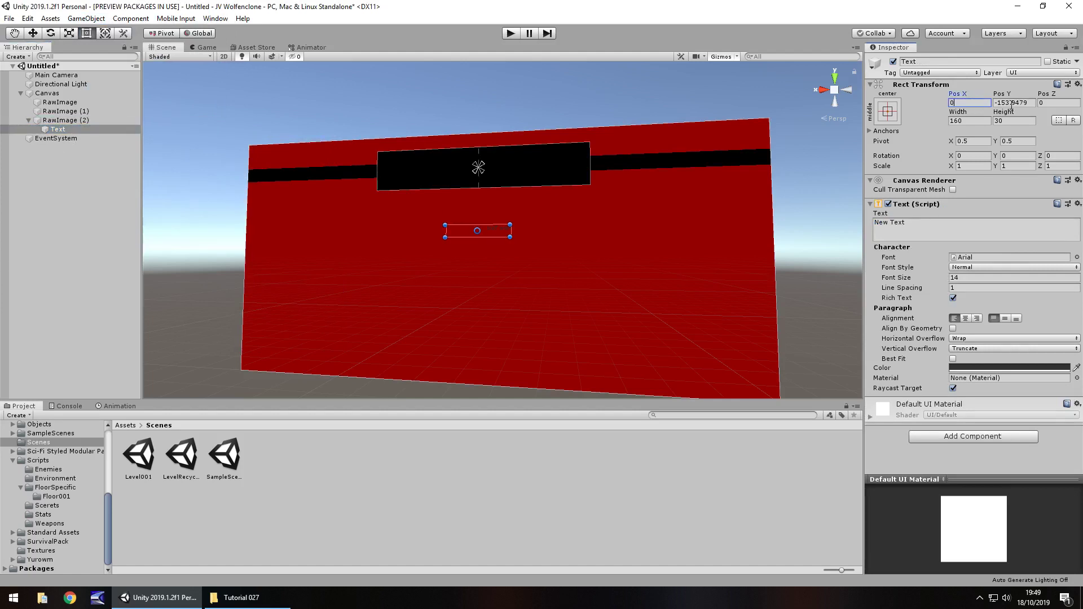
pyautogui.click(1011, 104)
pyautogui.write('0')
pyautogui.keyDown('alt'); pyautogui.moveTo(636, 160); pyautogui.dragTo(423, 158); pyautogui.keyUp('alt')
pyautogui.moveTo(562, 152); pyautogui.dragTo(619, 164, button='right')
pyautogui.press('f')
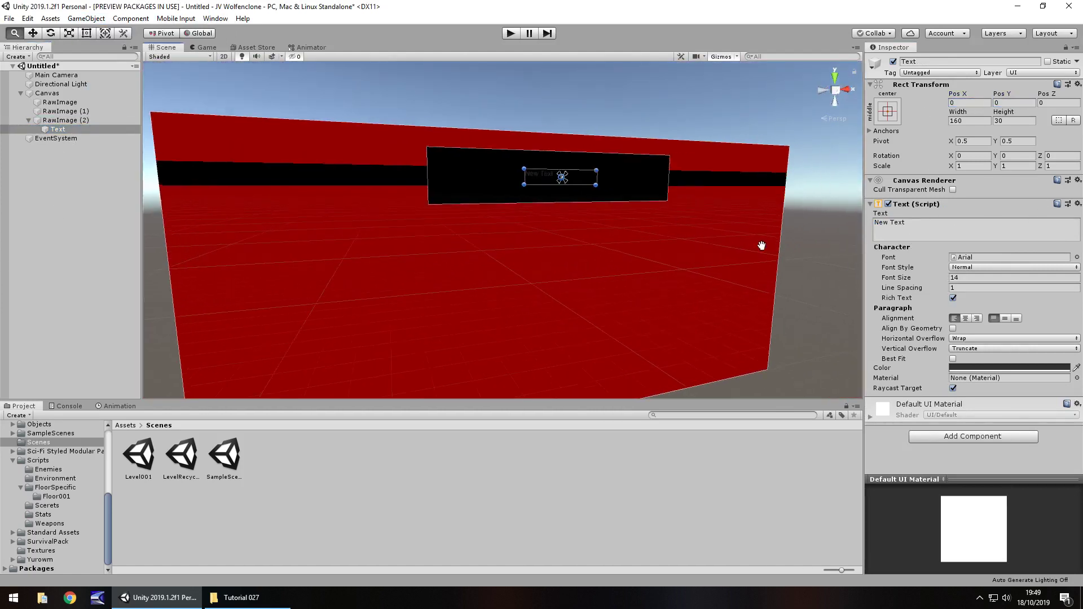
pyautogui.scroll(-3, 713, 252)
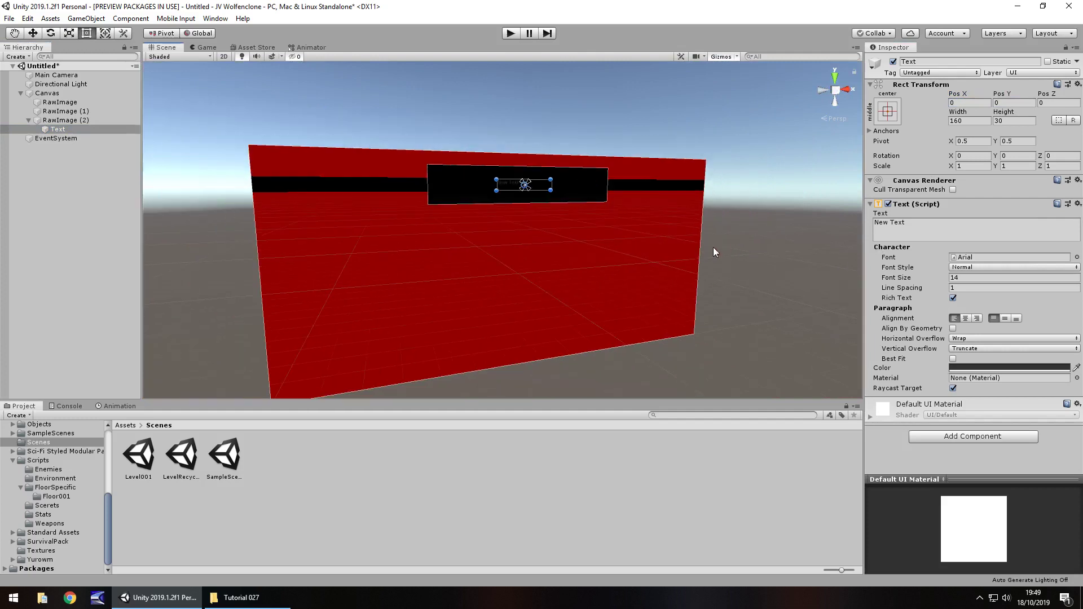
# Step: Make the text pure red in the Bradley Gratis font
pyautogui.click(984, 371)
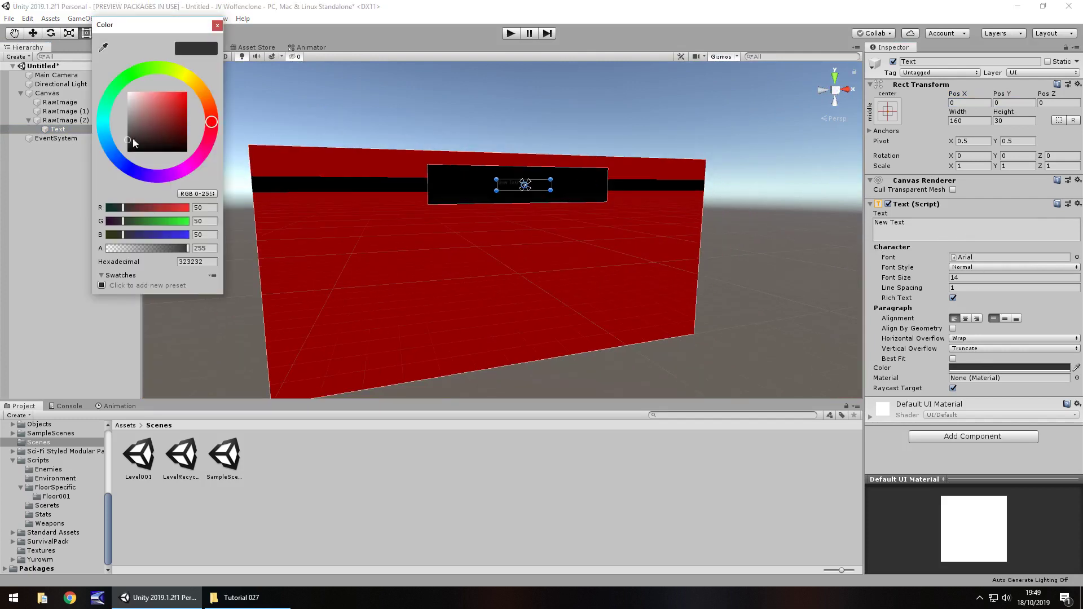
pyautogui.moveTo(135, 141); pyautogui.dragTo(266, 48)
pyautogui.click(217, 25)
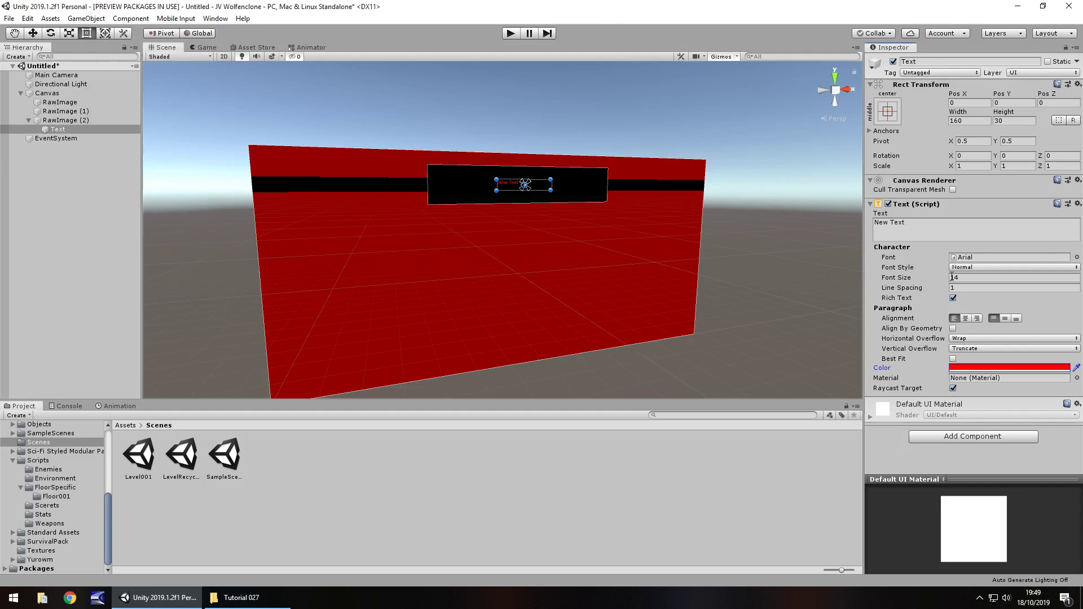
pyautogui.click(1077, 258)
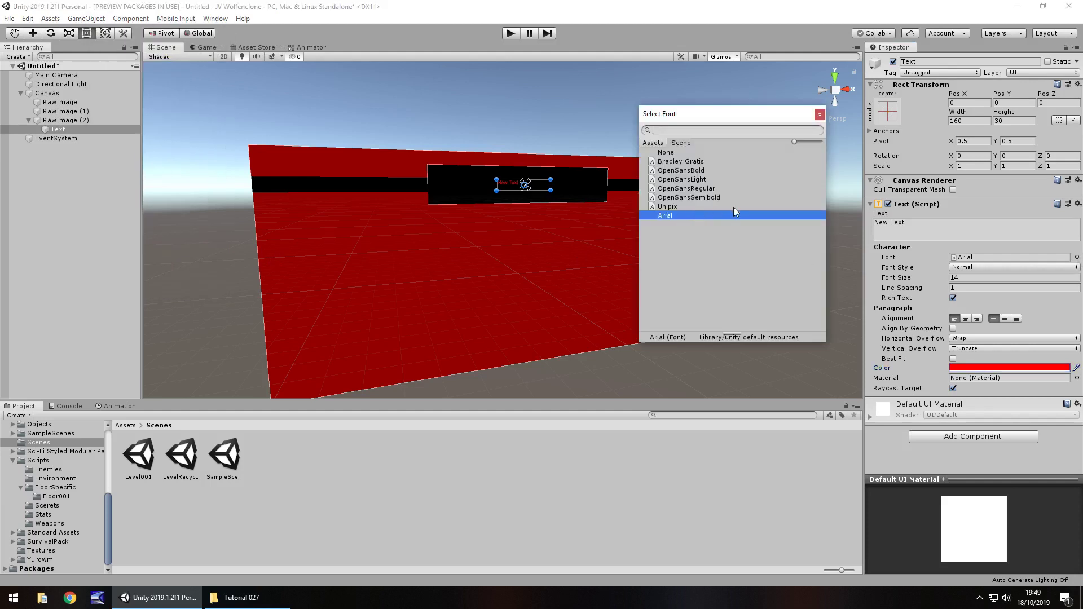
pyautogui.click(679, 163)
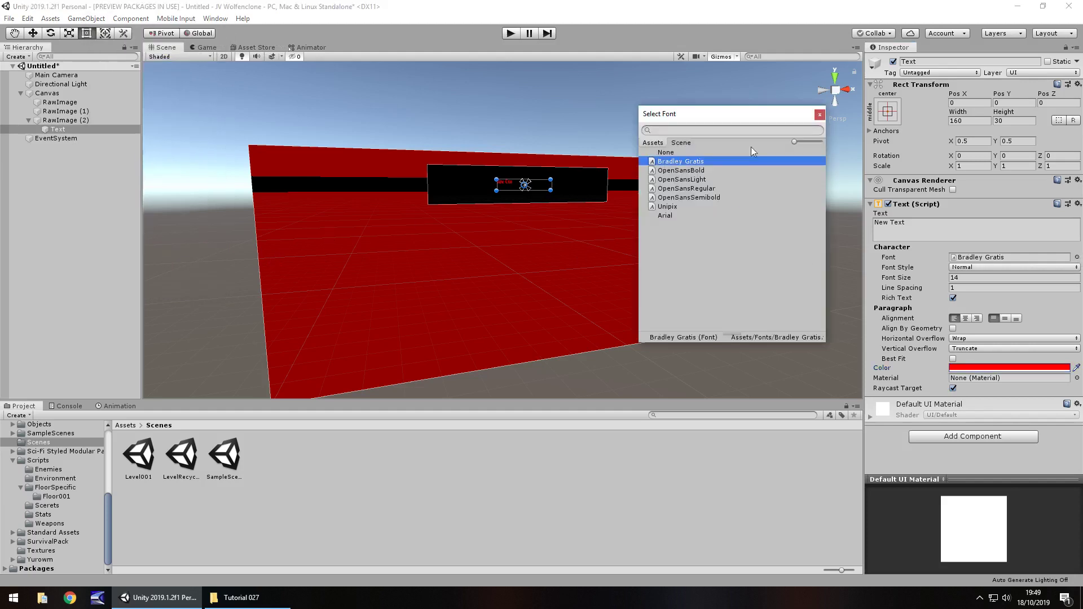
pyautogui.click(819, 115)
# Step: Set the text to WOLFENCLONE, Normal style, size 60, centred horizontally and vertically
pyautogui.click(935, 233)
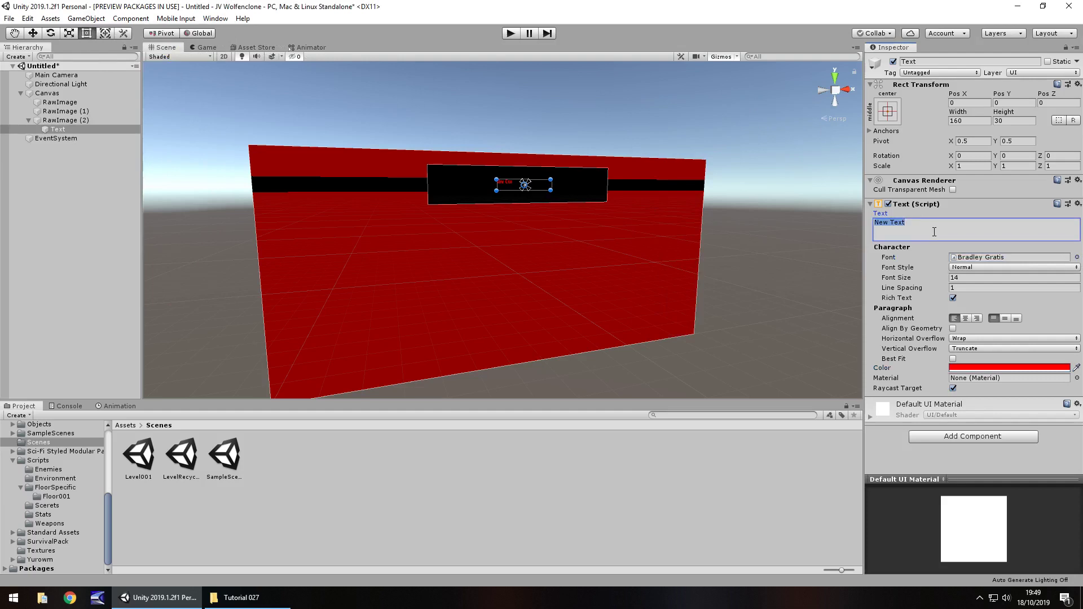
pyautogui.write('WOLFENCLONE')
pyautogui.click(972, 268)
pyautogui.click(973, 278)
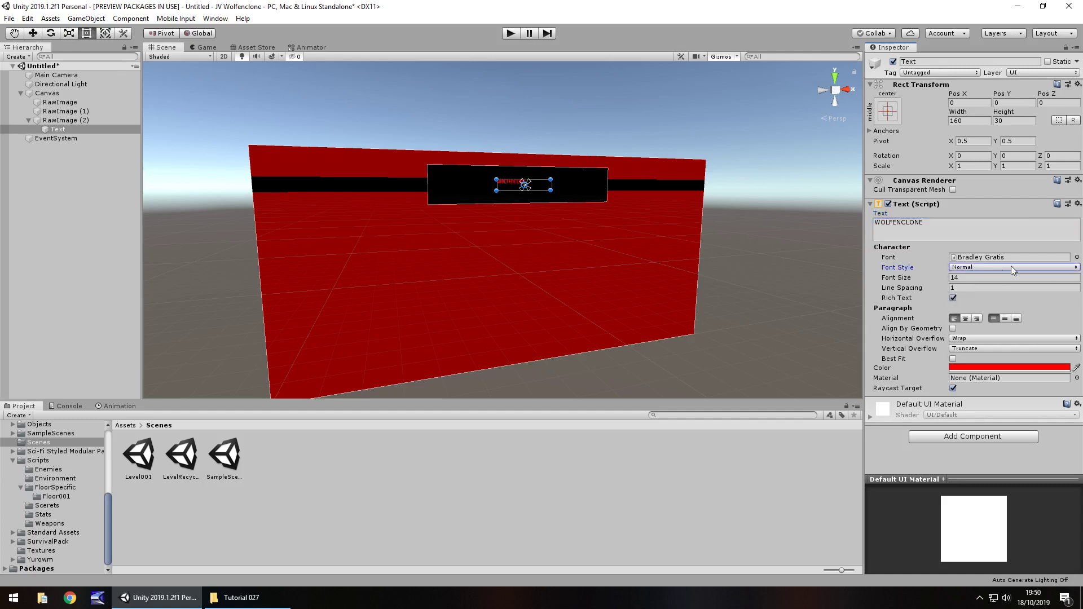
pyautogui.click(988, 277)
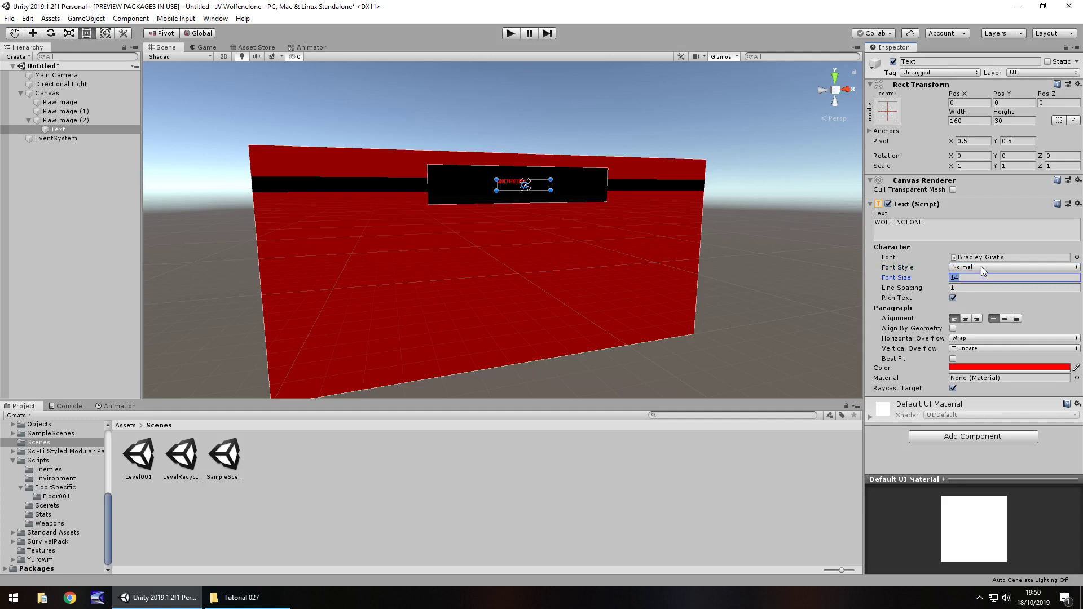
pyautogui.click(965, 319)
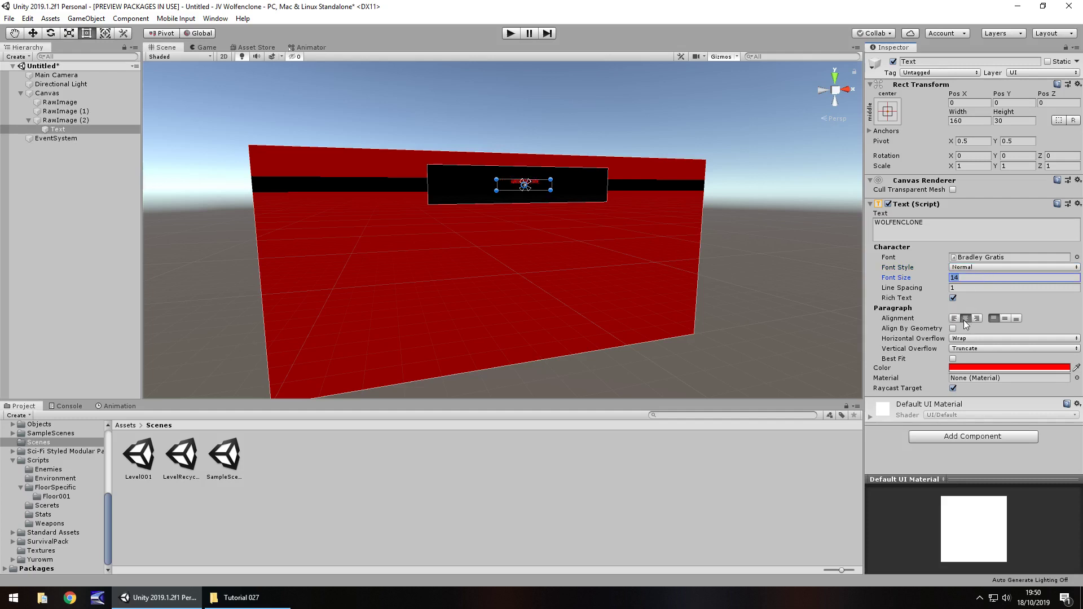
pyautogui.click(1003, 319)
pyautogui.write('60')
# Step: Stretch the text box to fill the black banner and preview it in the Game view
pyautogui.moveTo(497, 179); pyautogui.dragTo(426, 165)
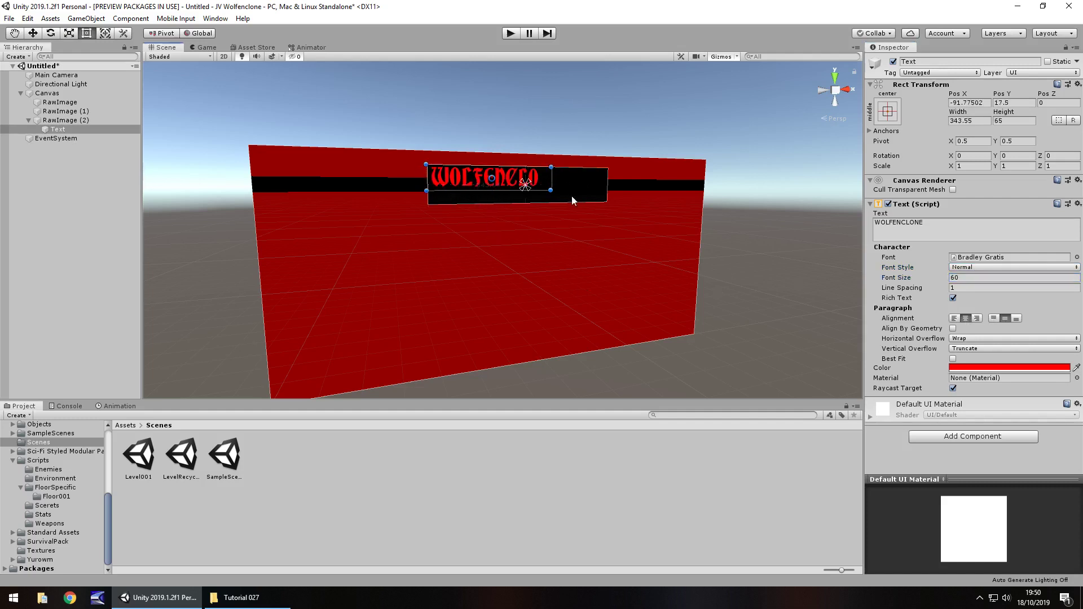
pyautogui.moveTo(553, 193); pyautogui.dragTo(606, 202)
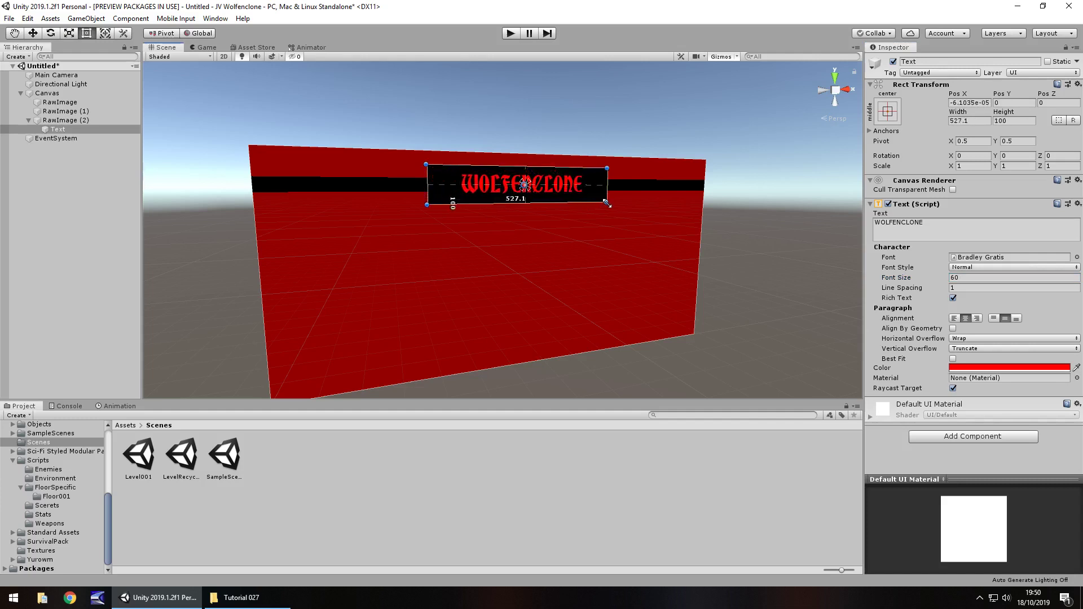
pyautogui.click(207, 47)
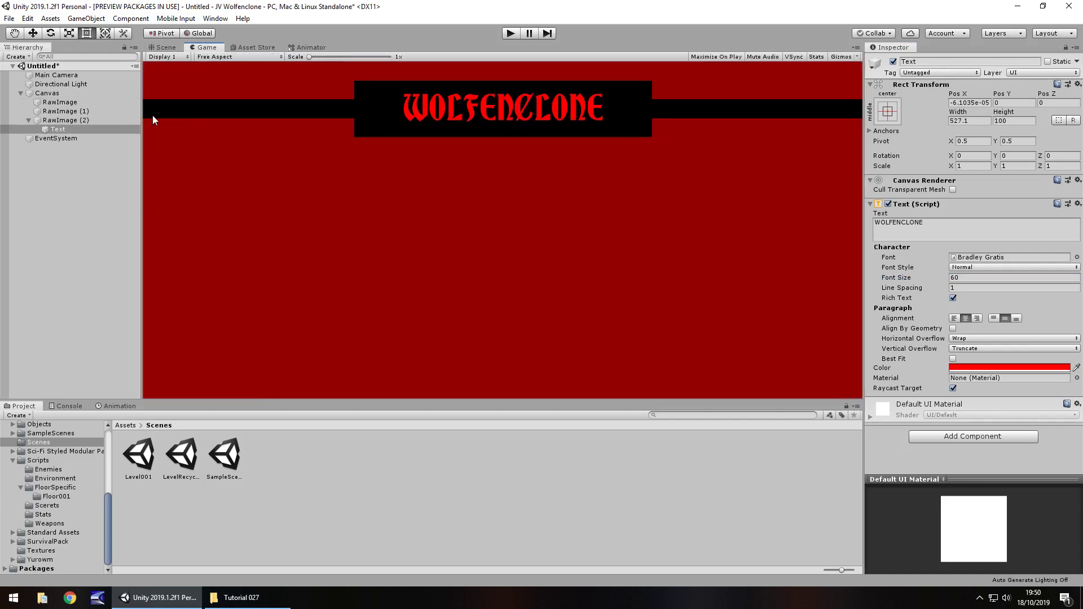
# Step: Return to the Scene view and open the GameObject > UI options
pyautogui.click(168, 46)
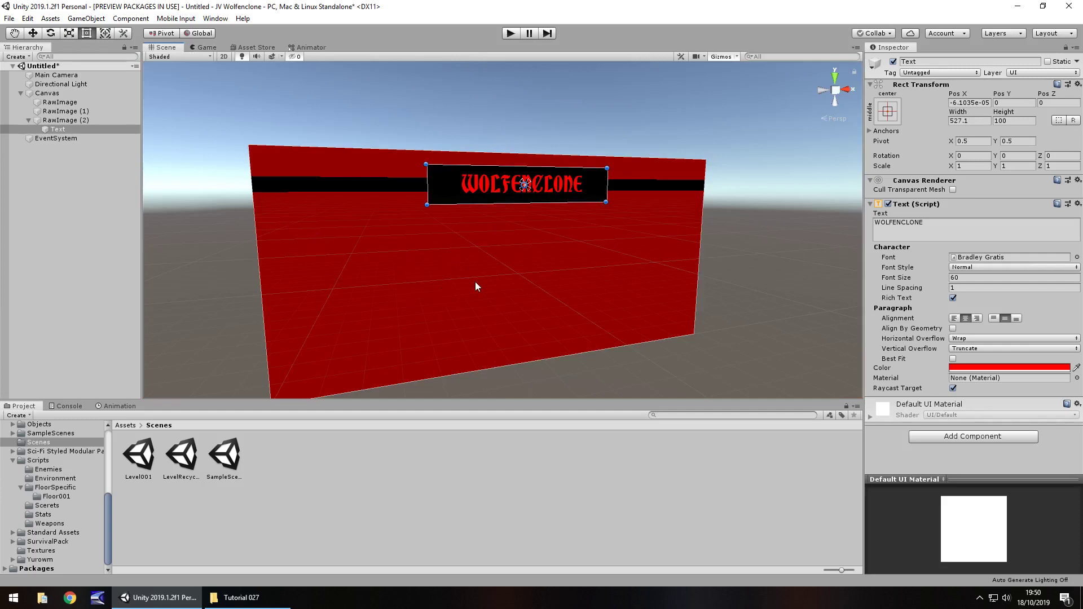
pyautogui.click(92, 20)
# Step: Add a middle-centre anchored Panel sized 442×373.6 at Pos Y -64 below the title
pyautogui.moveTo(98, 133)
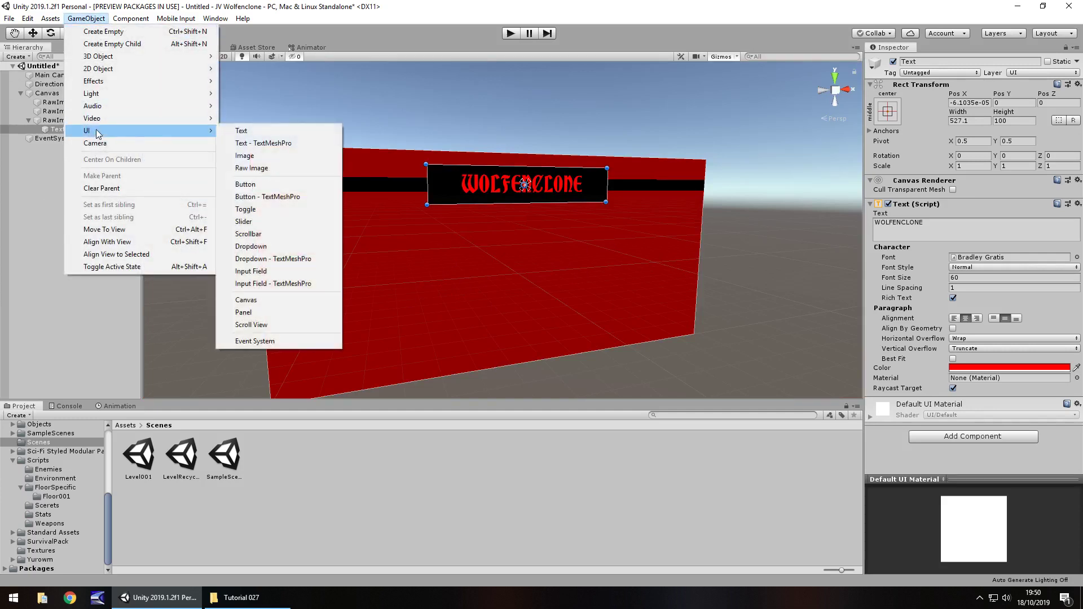
pyautogui.click(244, 312)
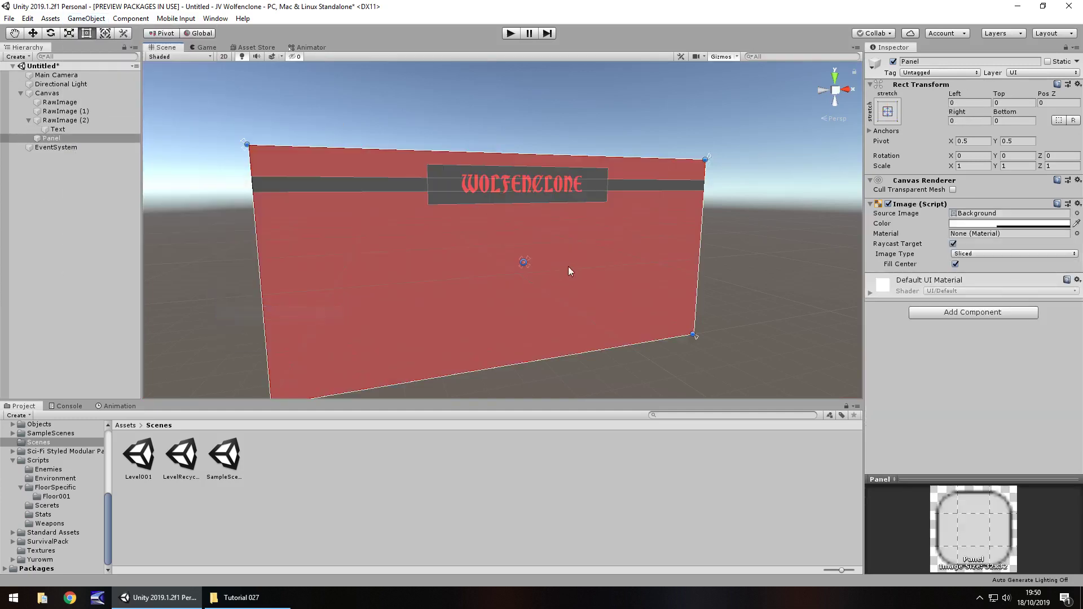
pyautogui.click(887, 111)
pyautogui.click(953, 225)
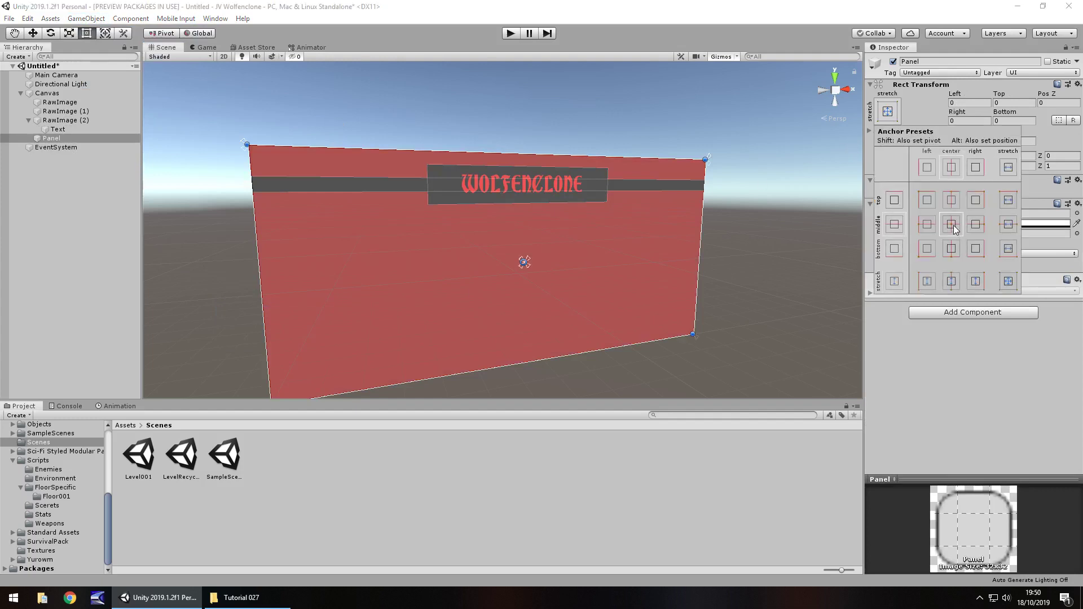
pyautogui.click(393, 220)
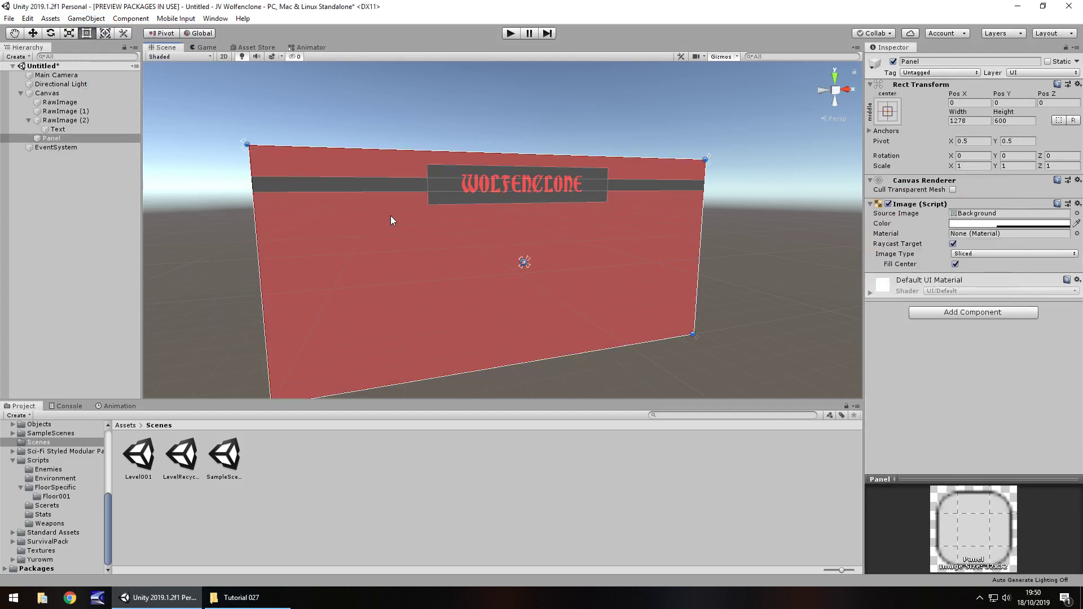
pyautogui.moveTo(249, 145); pyautogui.dragTo(445, 213)
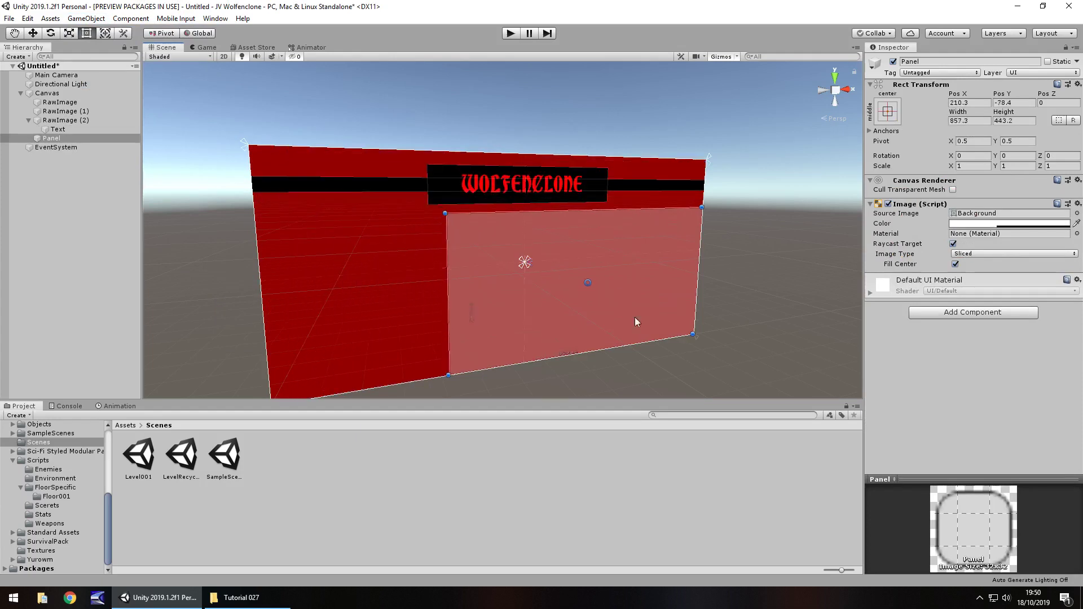
pyautogui.moveTo(694, 336); pyautogui.dragTo(358, 212)
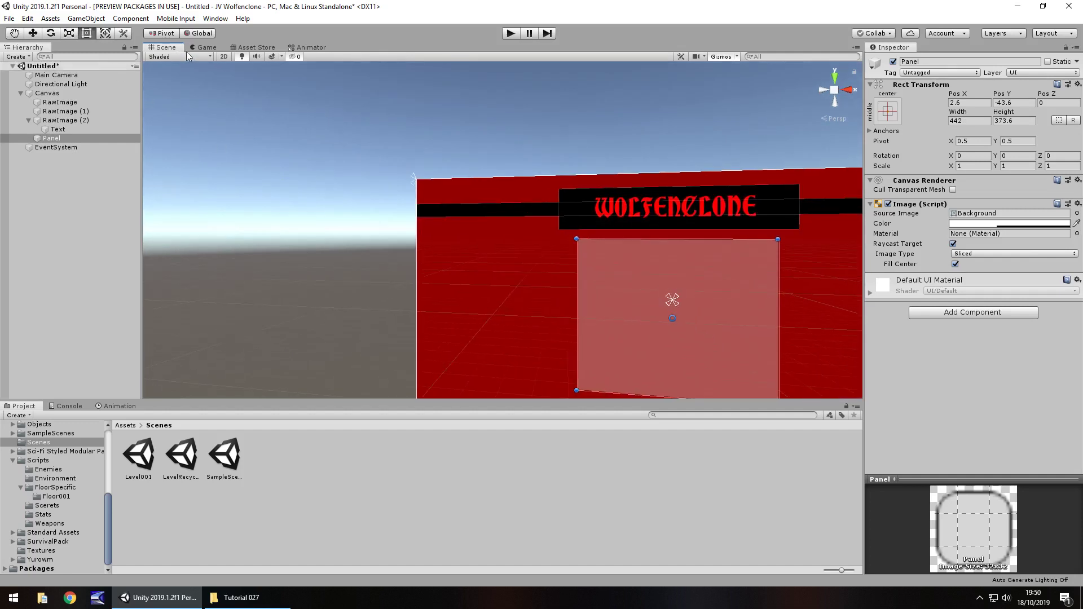
pyautogui.click(207, 47)
pyautogui.click(161, 48)
pyautogui.moveTo(611, 277); pyautogui.dragTo(764, 287)
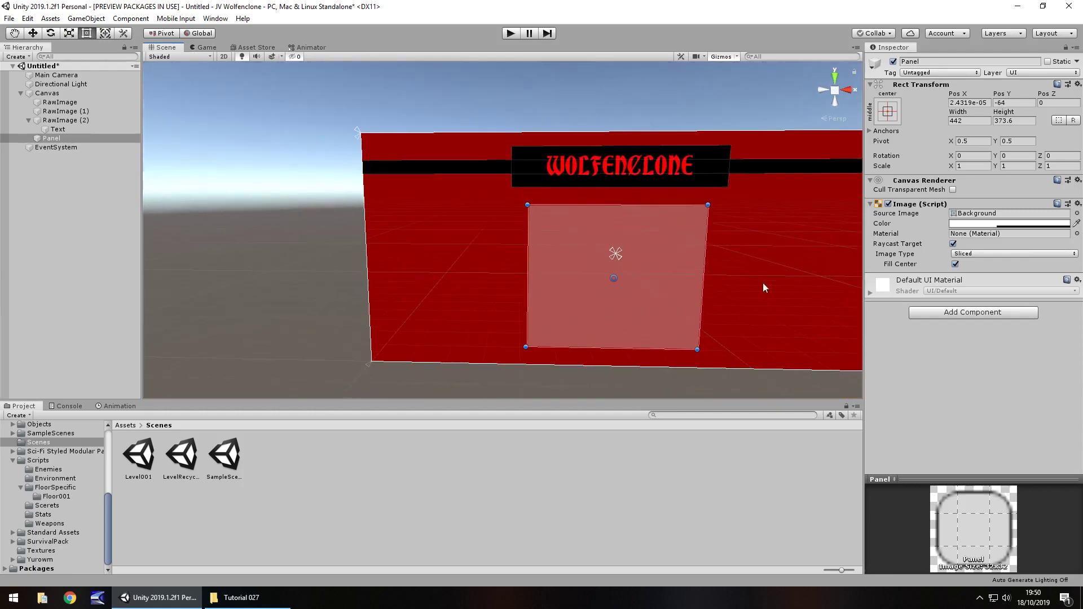
# Step: Tint the Panel black (000000) and check it in the Game view
pyautogui.click(963, 225)
pyautogui.moveTo(153, 111); pyautogui.dragTo(259, 205)
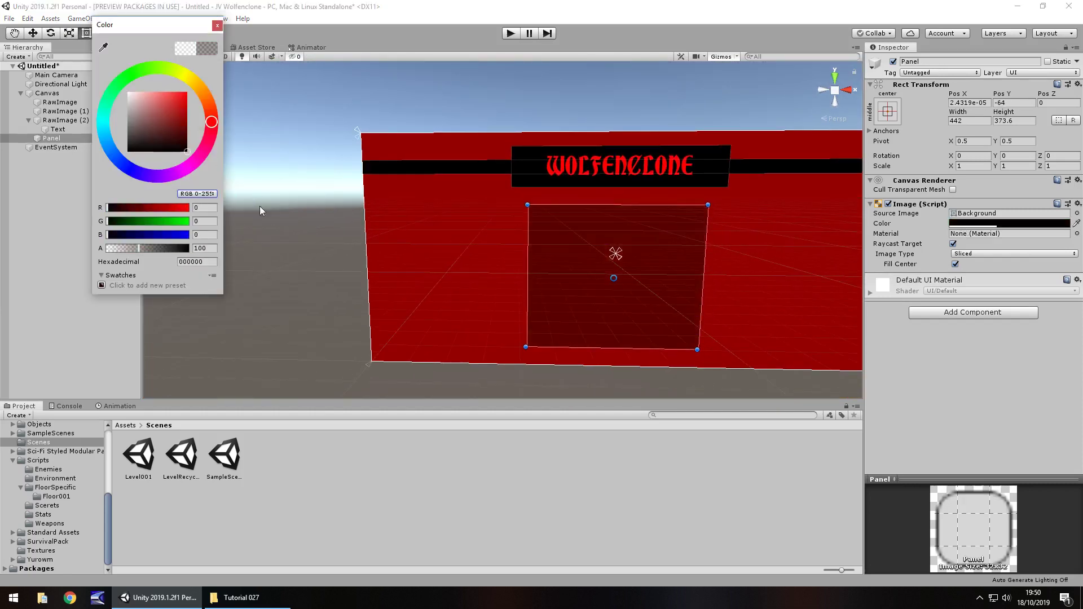
pyautogui.click(217, 25)
pyautogui.click(204, 47)
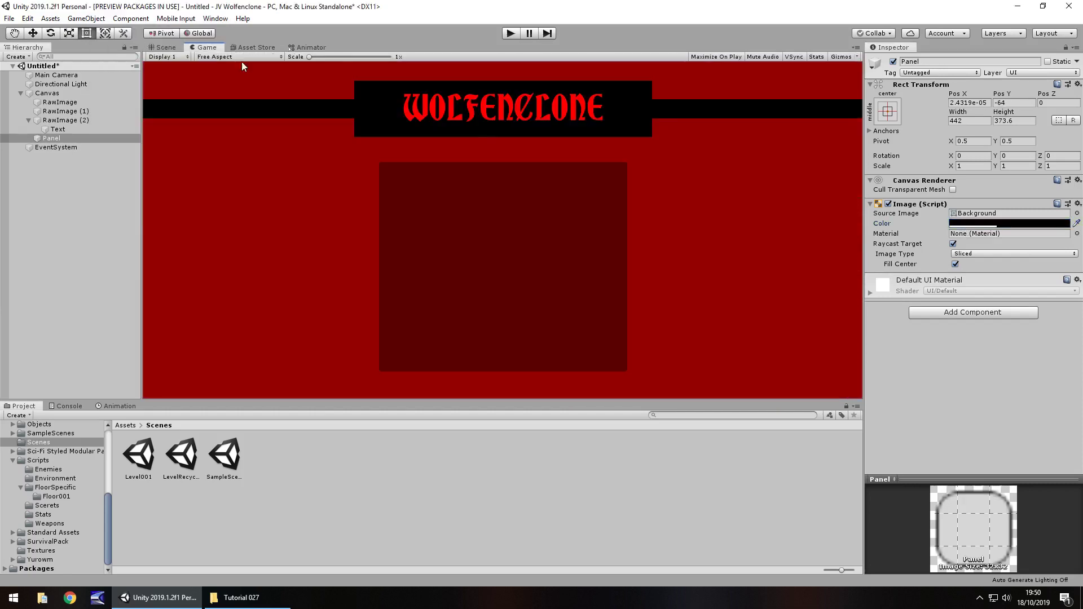
pyautogui.click(164, 49)
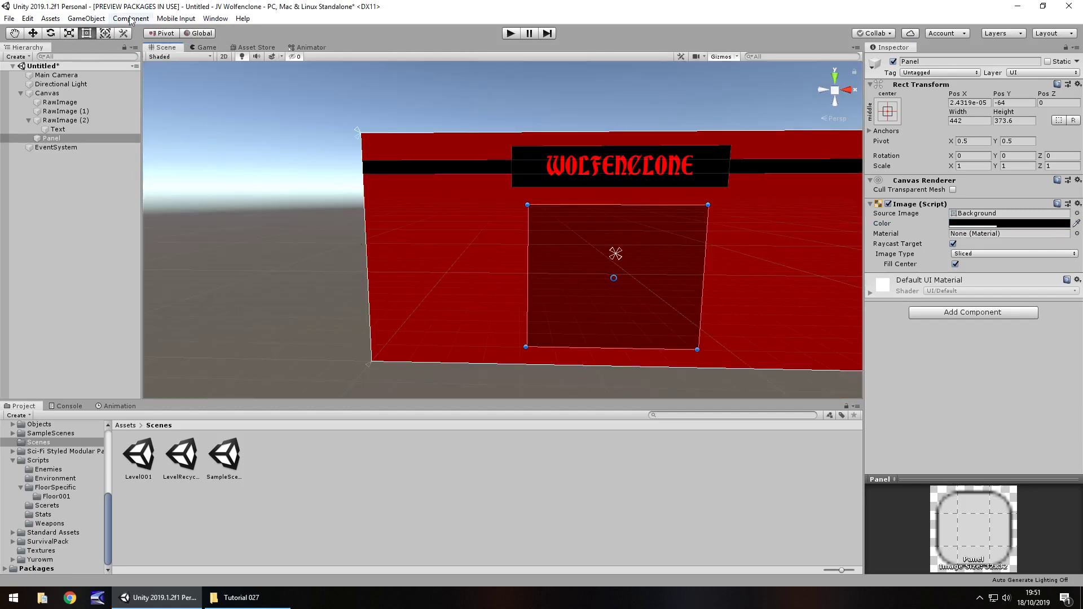
pyautogui.click(86, 19)
# Step: Add a UI Button and place it at the top centre of the panel
pyautogui.moveTo(119, 135)
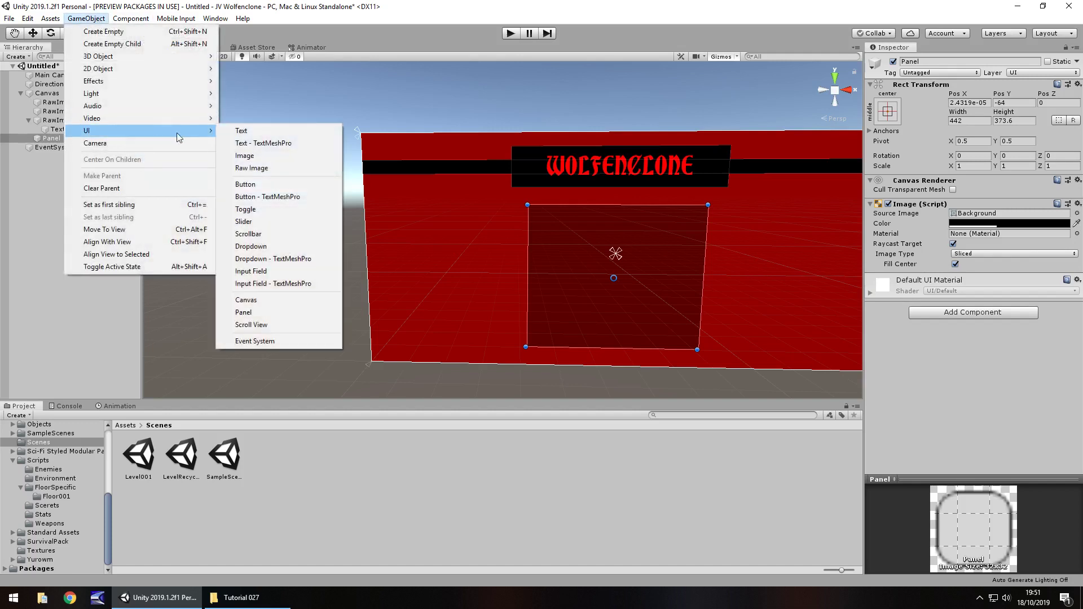
pyautogui.click(276, 186)
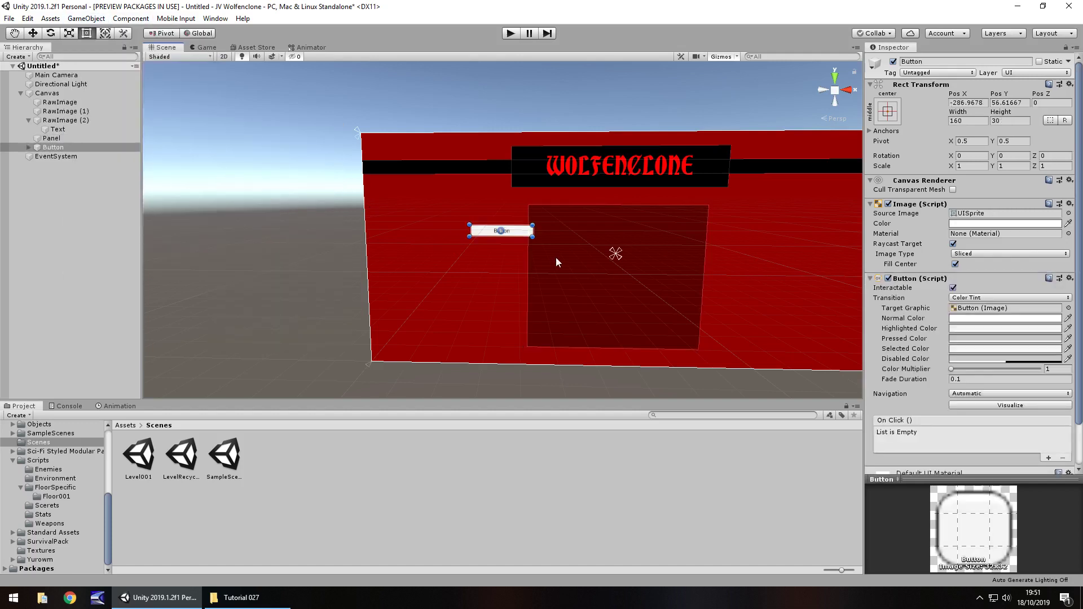
pyautogui.moveTo(515, 233); pyautogui.dragTo(629, 227)
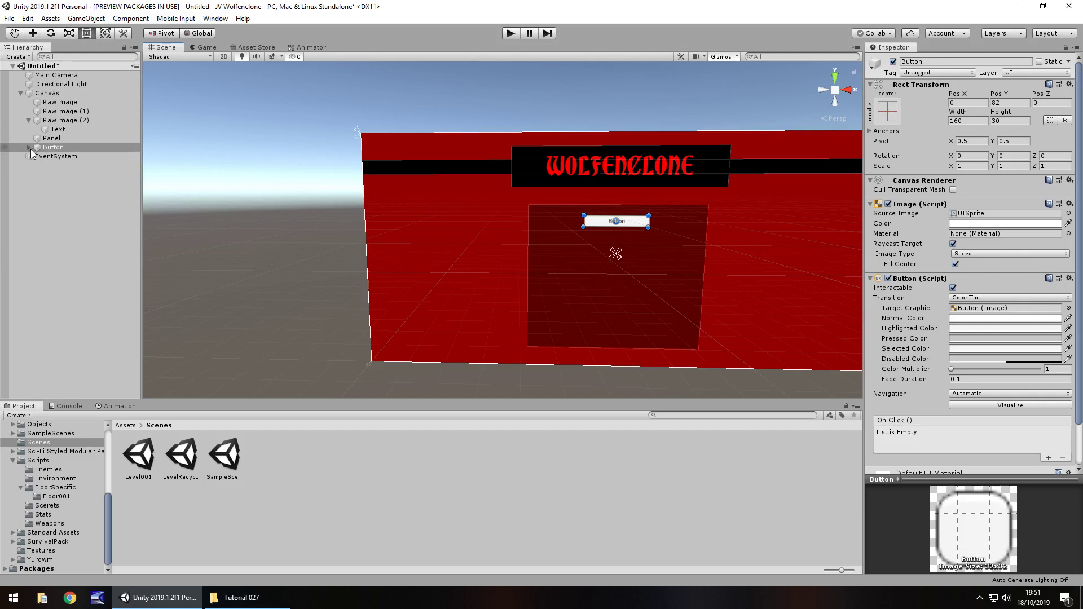
# Step: Rename the button to NewButton and expand it to show its Text label
pyautogui.rightClick(51, 149)
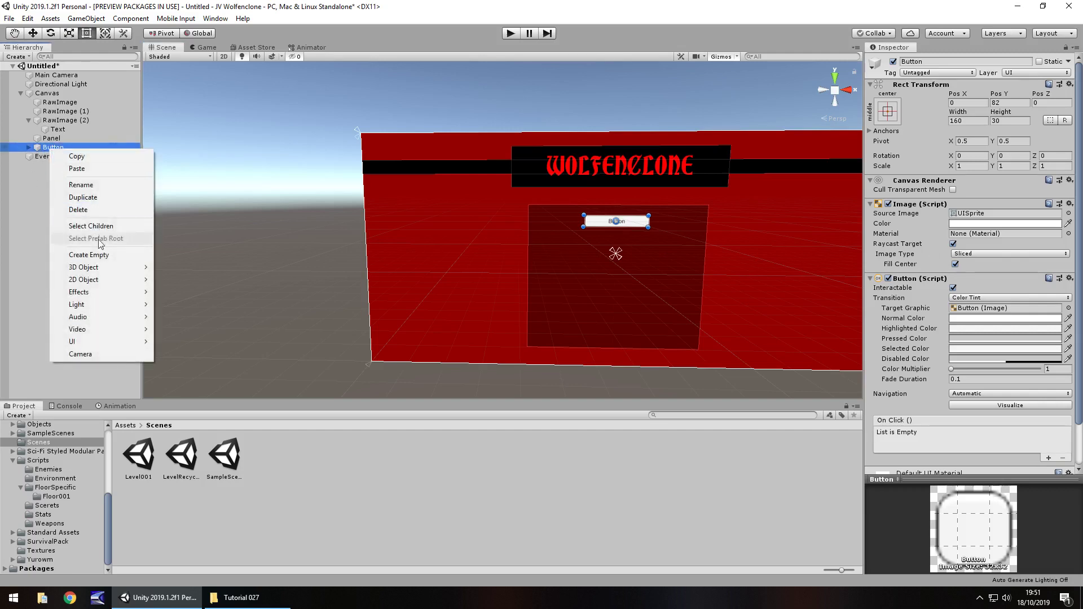
pyautogui.click(93, 185)
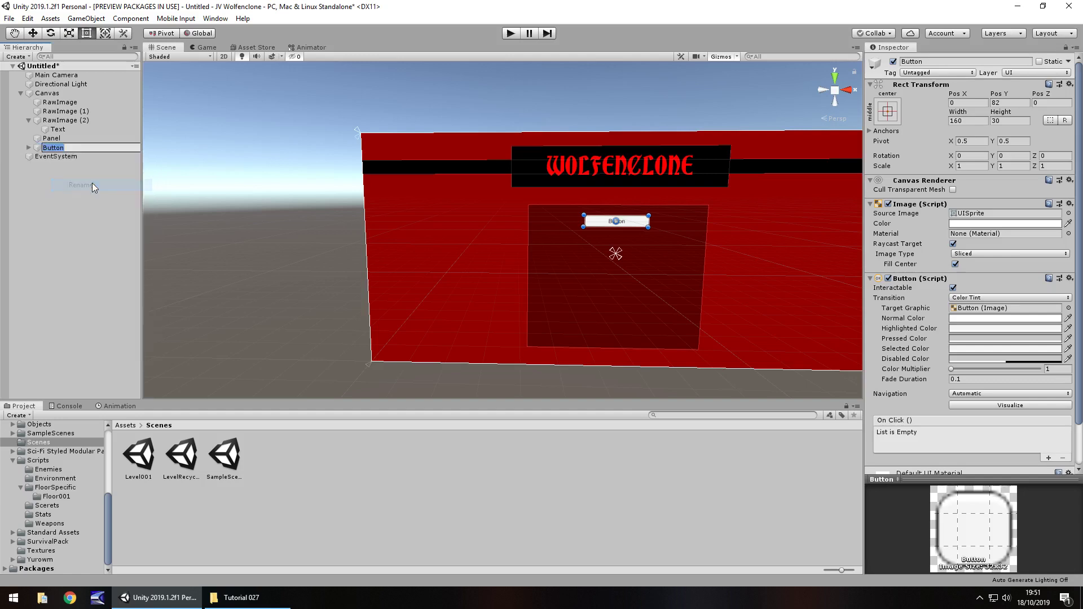
pyautogui.write('nEWbUTTON')
pyautogui.press('Return')
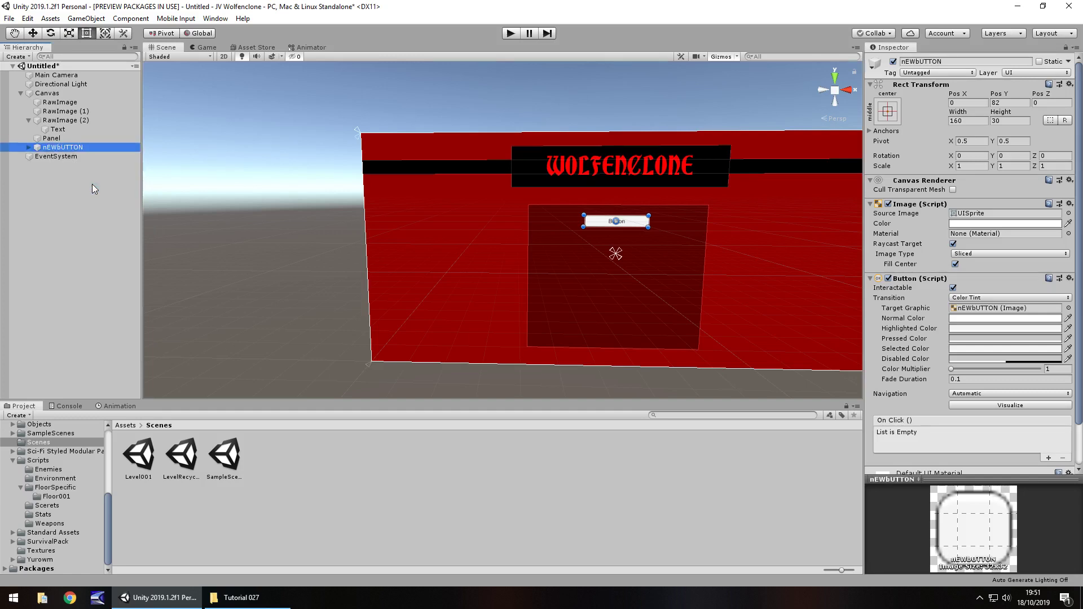
pyautogui.press('F2')
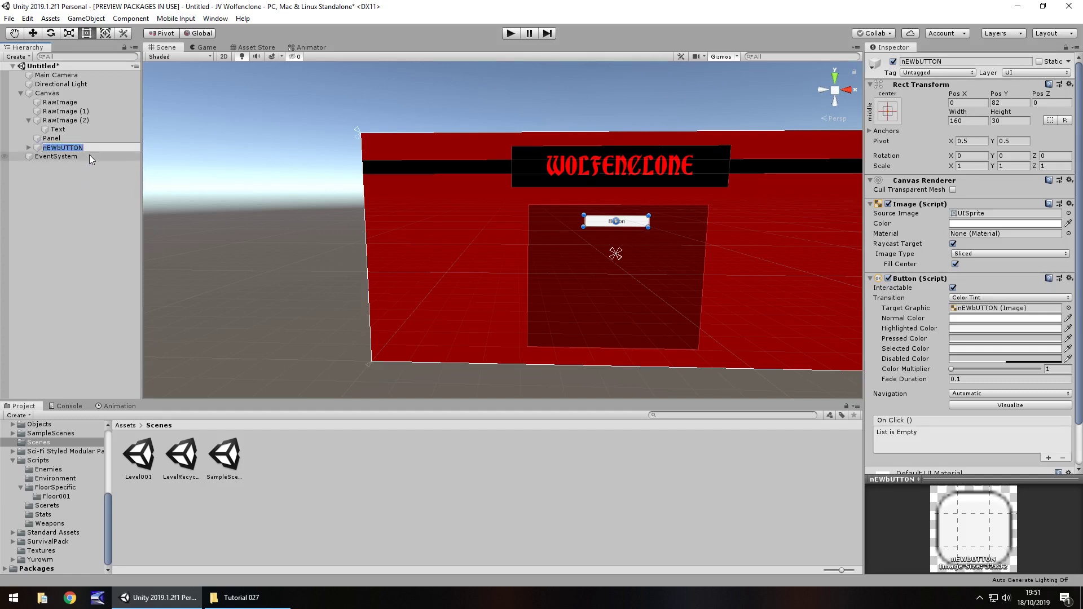
pyautogui.write('NewButton')
pyautogui.press('Return')
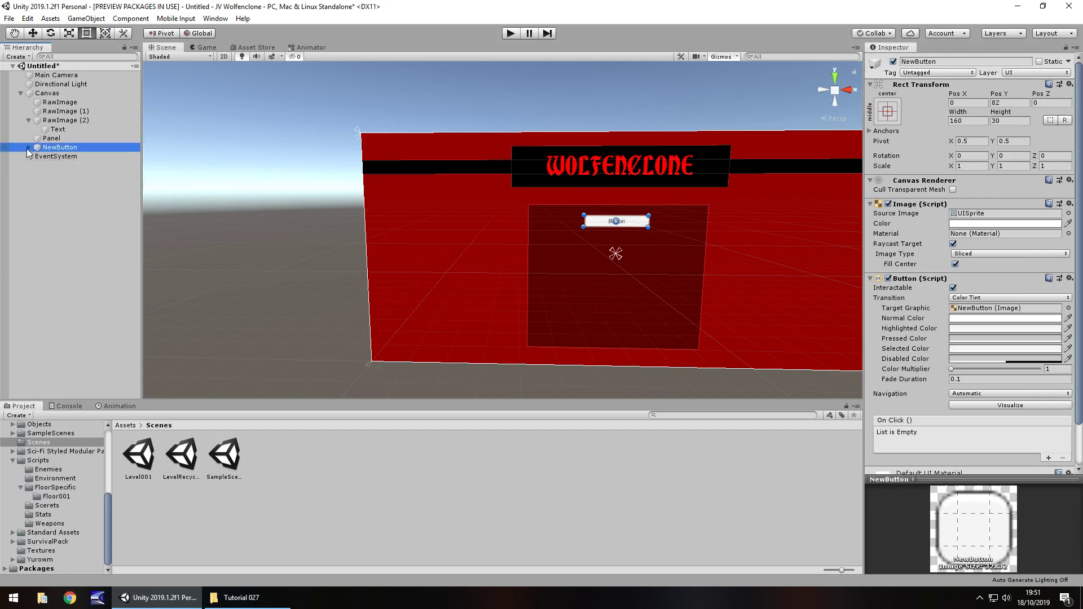
pyautogui.click(28, 148)
# Step: Change the button label to New Game in the Unipix font at size 40
pyautogui.click(88, 156)
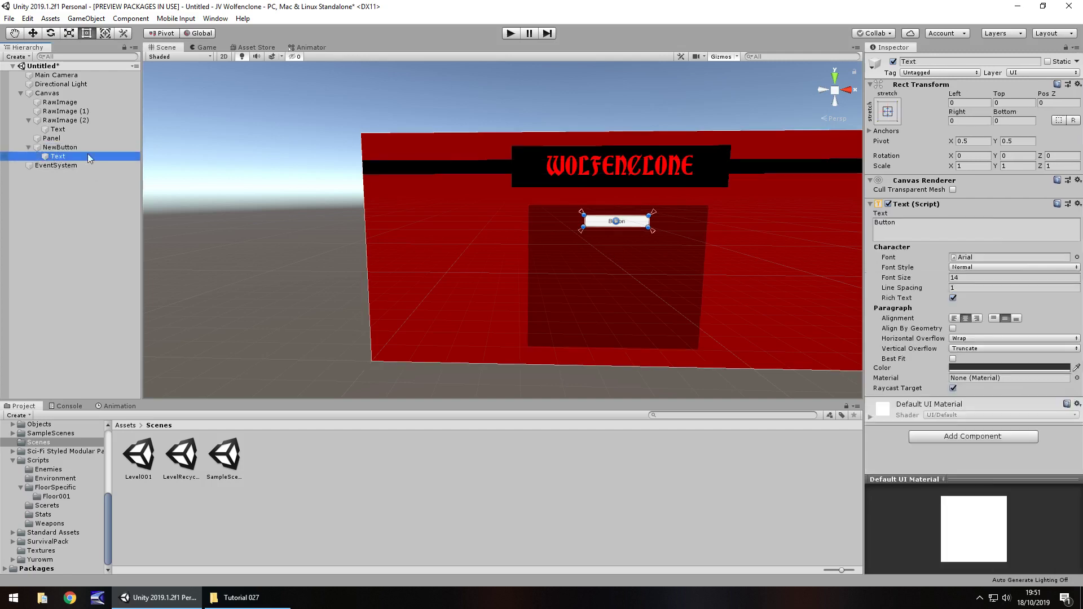
pyautogui.click(908, 237)
pyautogui.write('N')
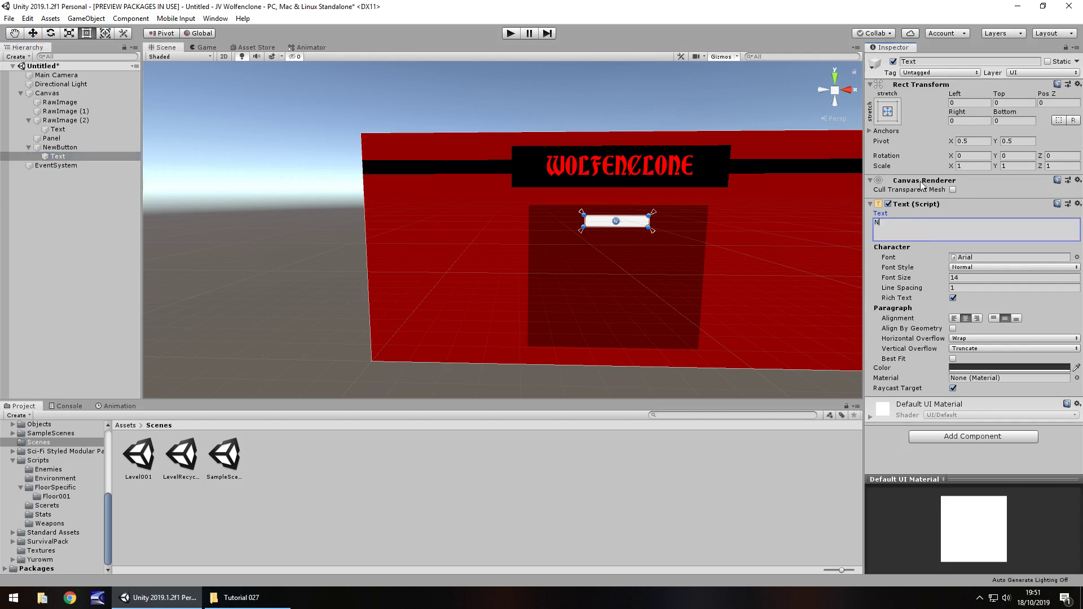
pyautogui.write('ew Game')
pyautogui.click(1077, 258)
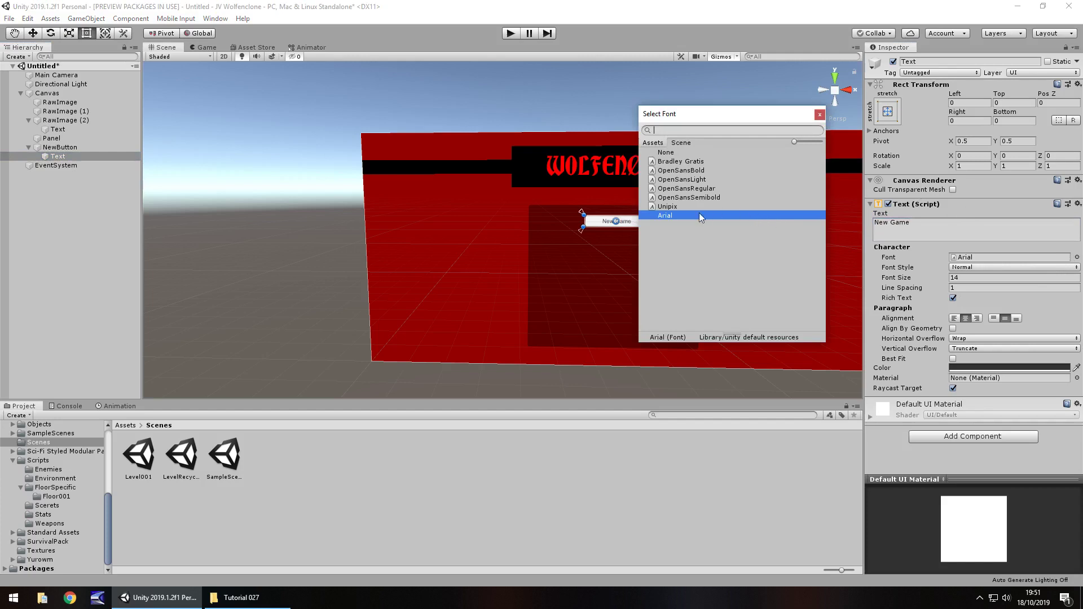
pyautogui.click(672, 208)
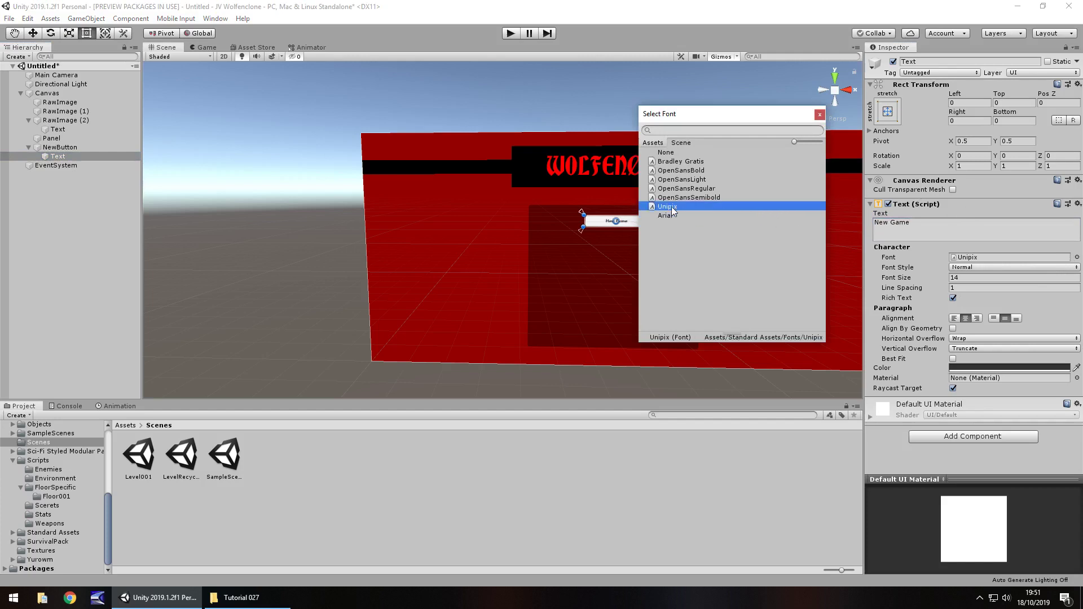
pyautogui.click(975, 278)
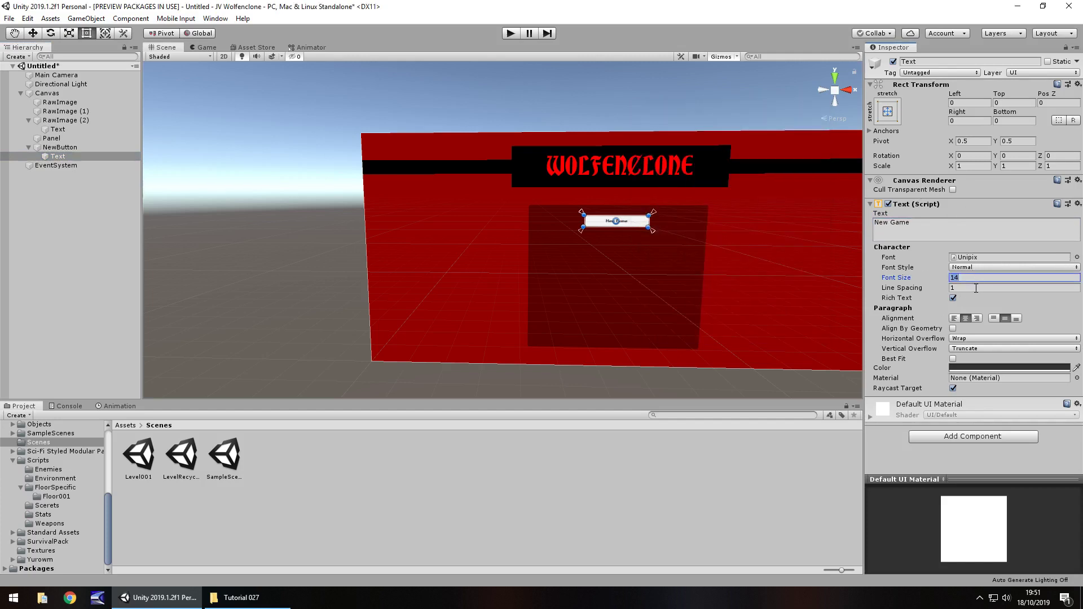
pyautogui.write('26')
pyautogui.write('40')
# Step: Resize NewButton to 224.4×44.6 and centre it horizontally at Pos Y 75
pyautogui.click(23, 148)
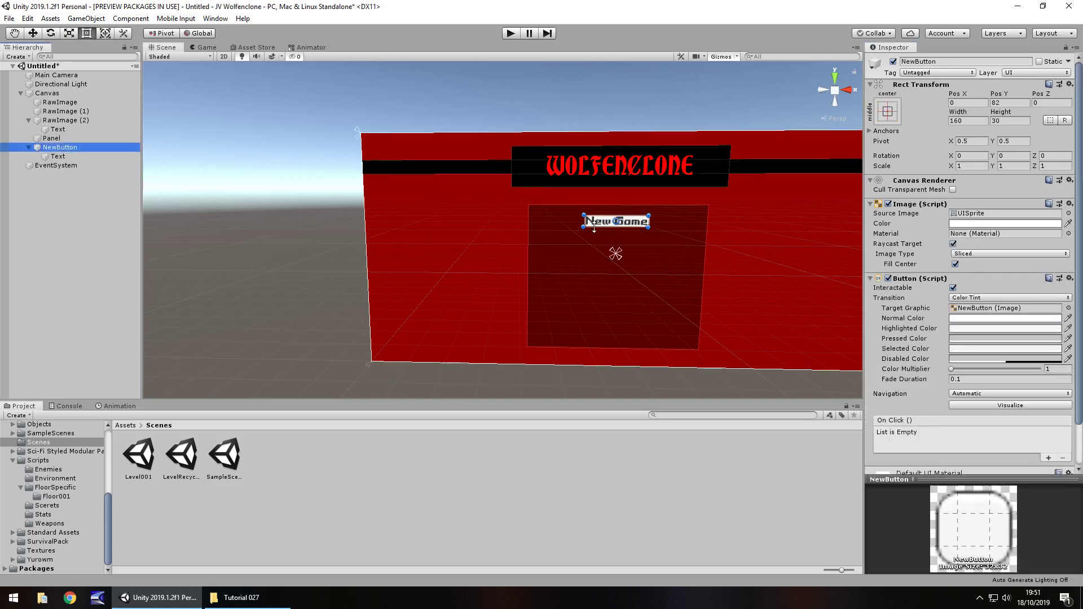
pyautogui.moveTo(587, 228); pyautogui.dragTo(544, 245)
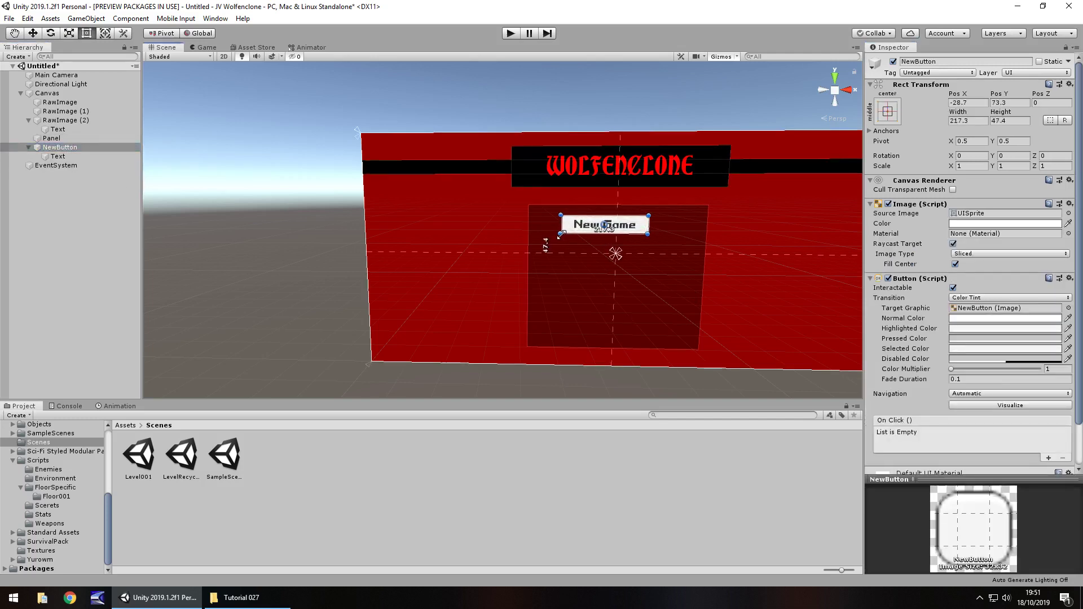
pyautogui.moveTo(640, 228); pyautogui.dragTo(652, 227)
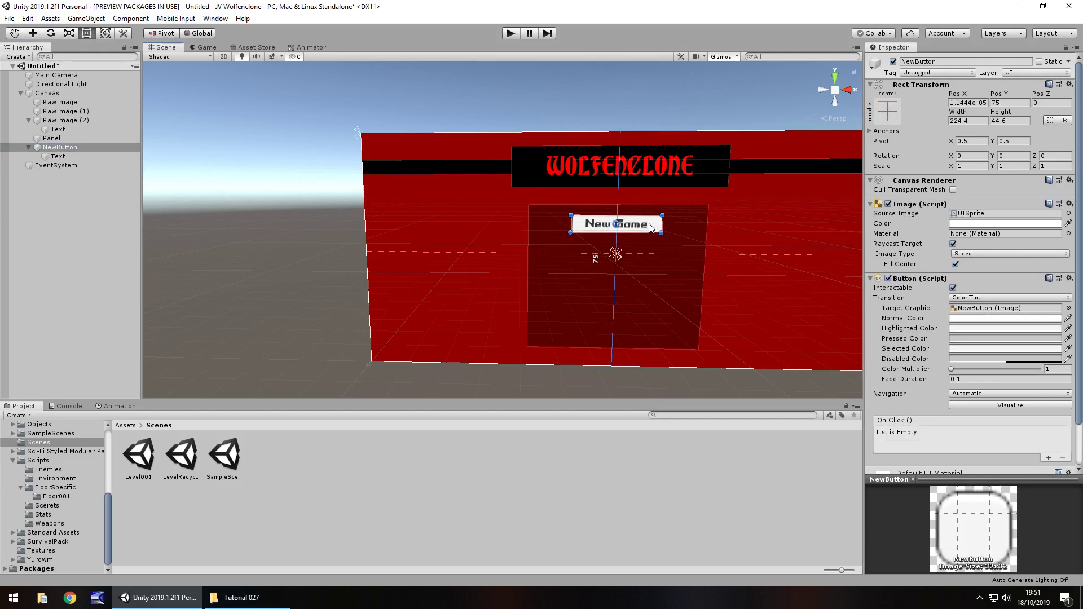
# Step: Parent NewButton under Panel, delete the stray duplicate, and expand NewButton to show its Text label
pyautogui.click(29, 147)
pyautogui.moveTo(49, 145); pyautogui.dragTo(70, 143)
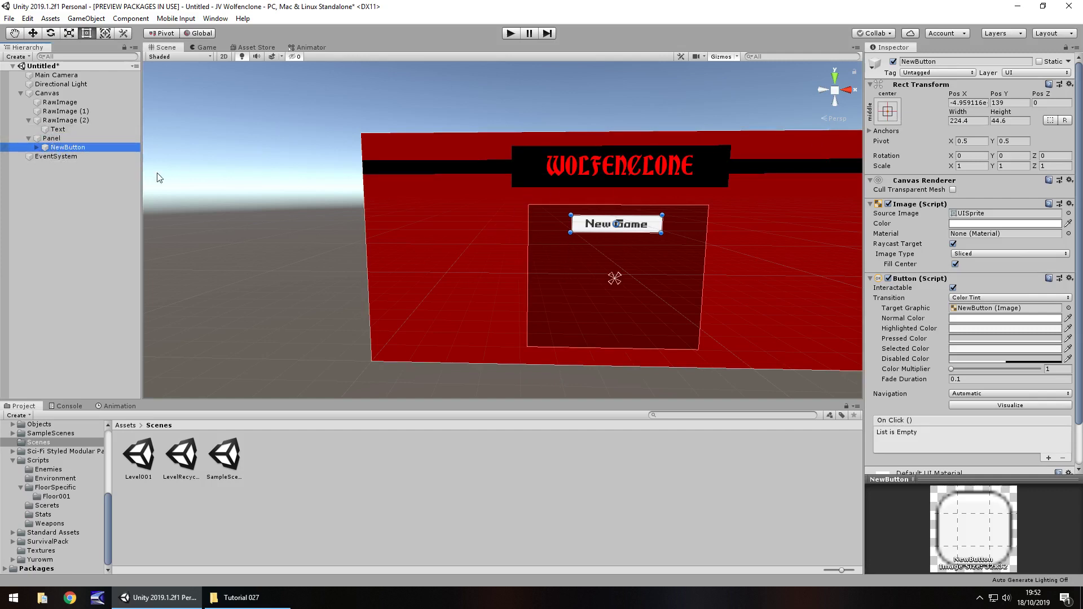
pyautogui.hotkey('ctrl', 'd')
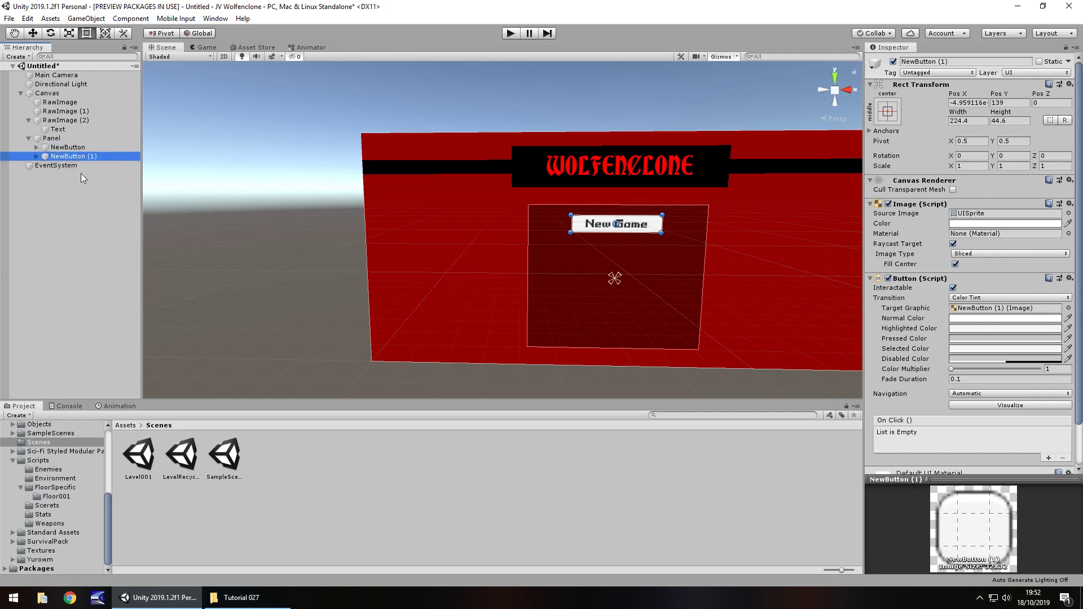
pyautogui.press('Delete')
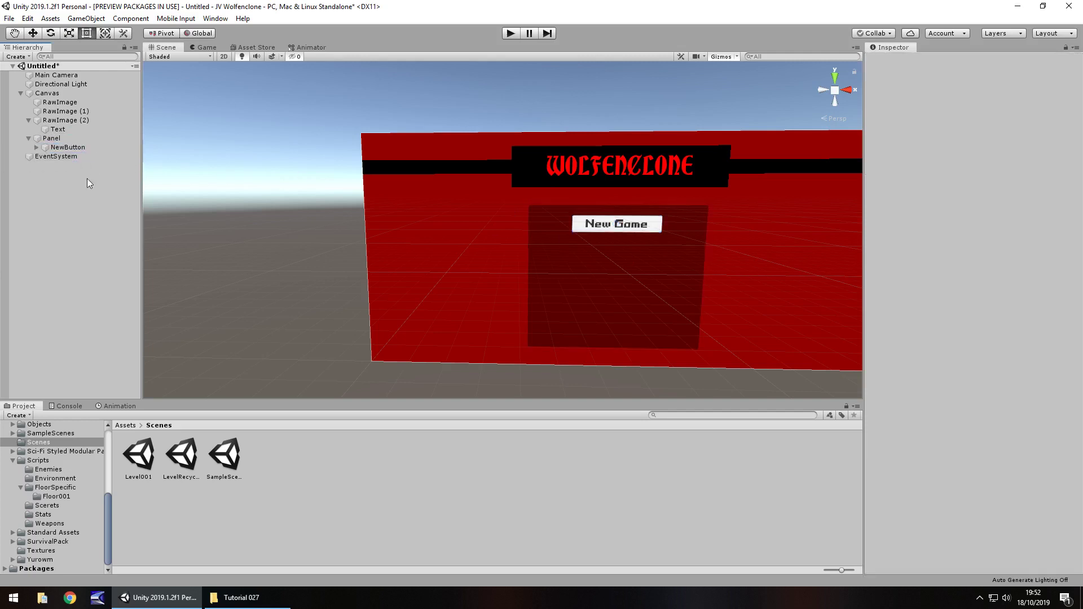
pyautogui.click(56, 148)
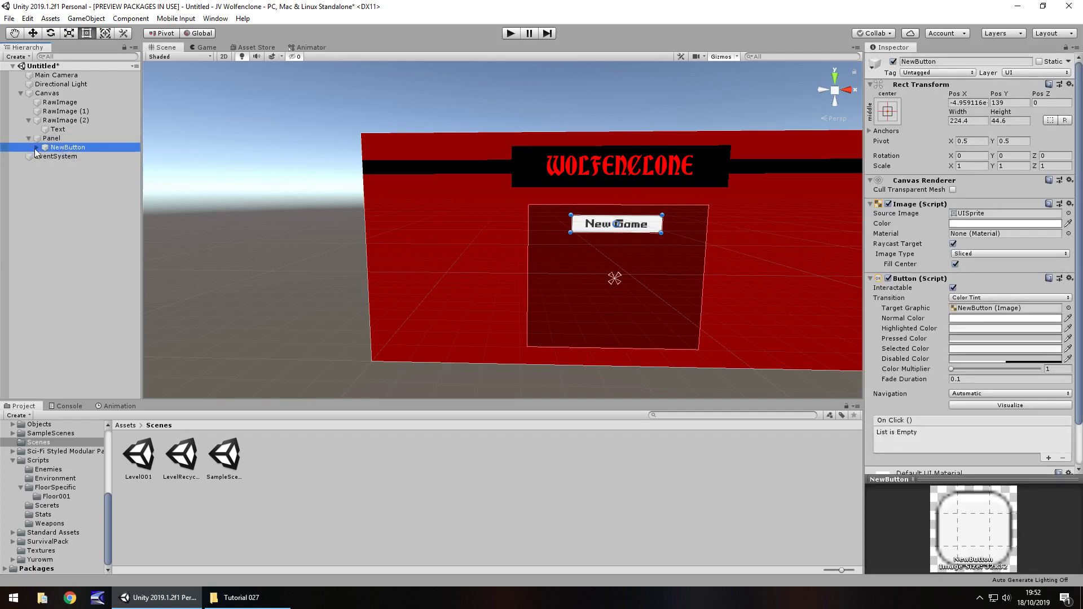
pyautogui.click(37, 148)
# Step: Set NewButton's Normal Color alpha to 0, then run the scene in Play mode
pyautogui.click(985, 329)
pyautogui.moveTo(143, 133)
pyautogui.mouseDown()
pyautogui.moveTo(165, 118)
pyautogui.moveTo(137, 100)
pyautogui.moveTo(191, 132)
pyautogui.moveTo(116, 79)
pyautogui.moveTo(186, 139)
pyautogui.moveTo(124, 88)
pyautogui.mouseUp()
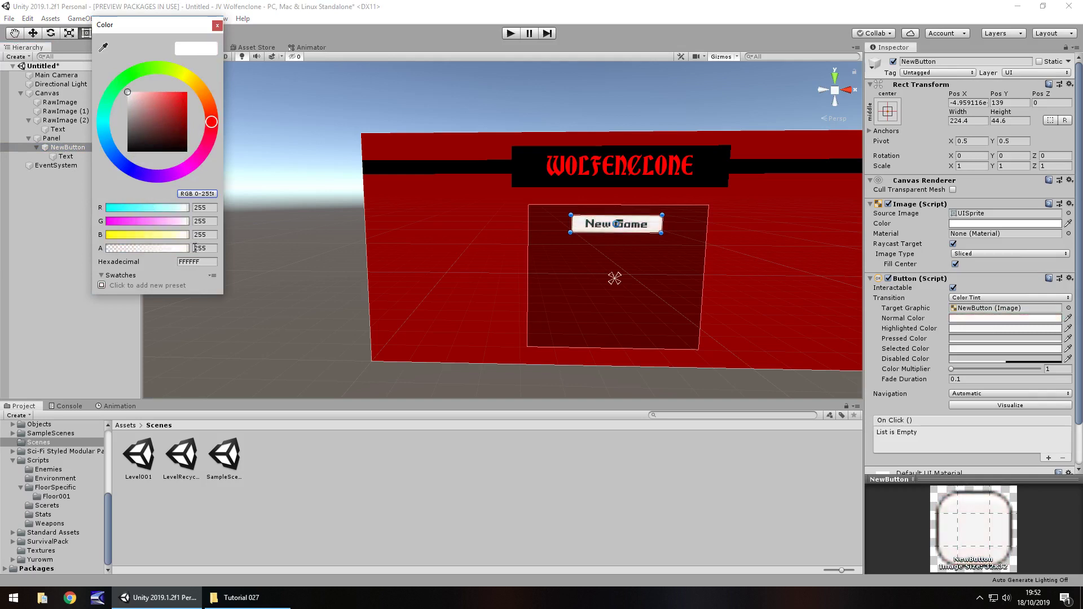
pyautogui.moveTo(183, 250); pyautogui.dragTo(76, 235)
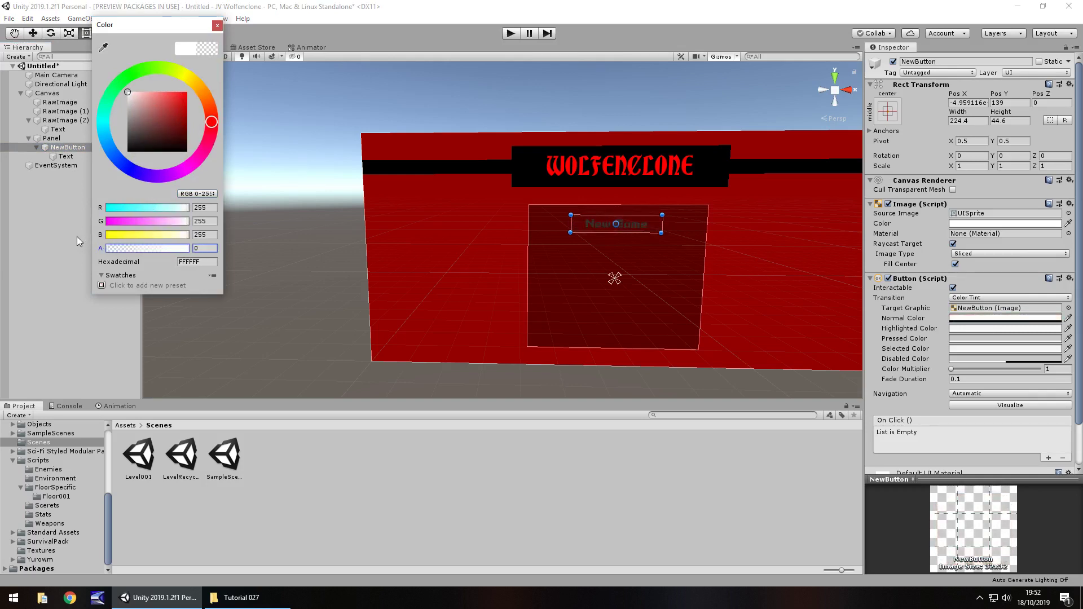
pyautogui.click(217, 25)
pyautogui.click(510, 34)
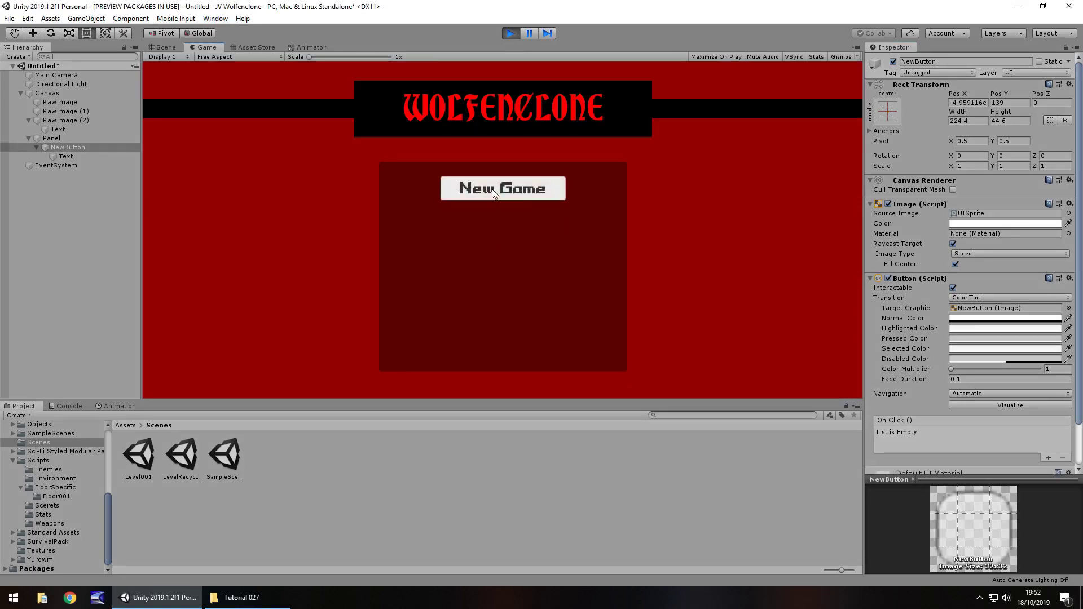
# Step: Exit Play mode and set the New Game Text label colour to white
pyautogui.click(510, 33)
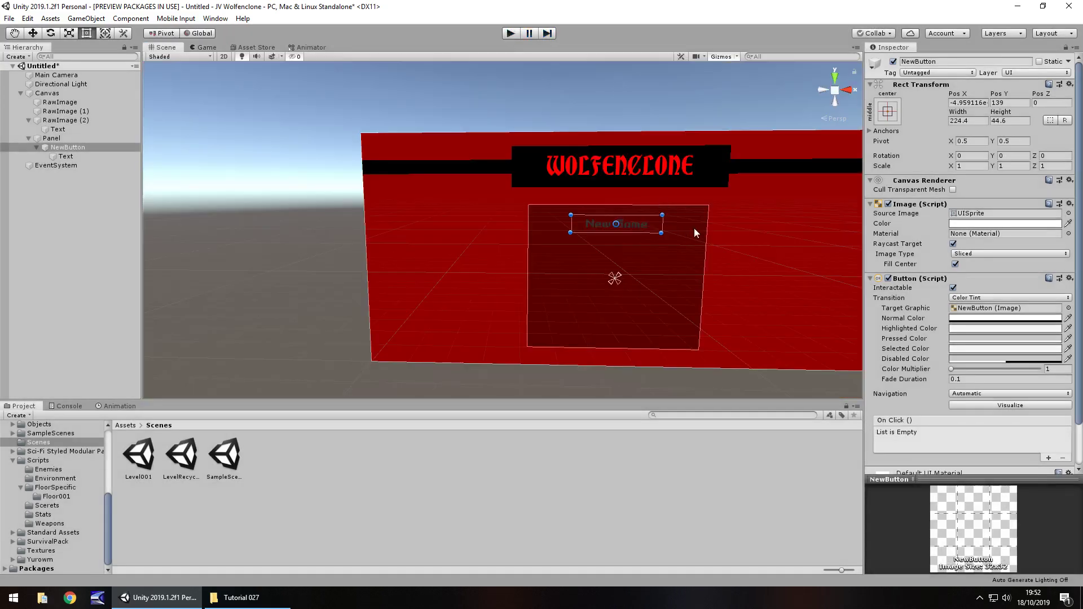
pyautogui.click(66, 156)
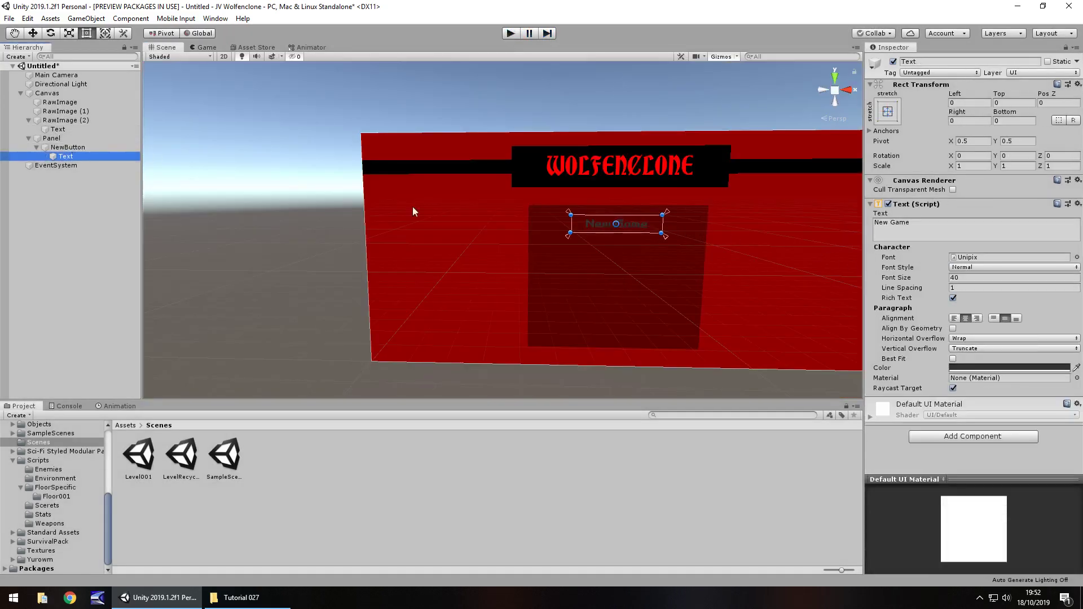
pyautogui.click(972, 370)
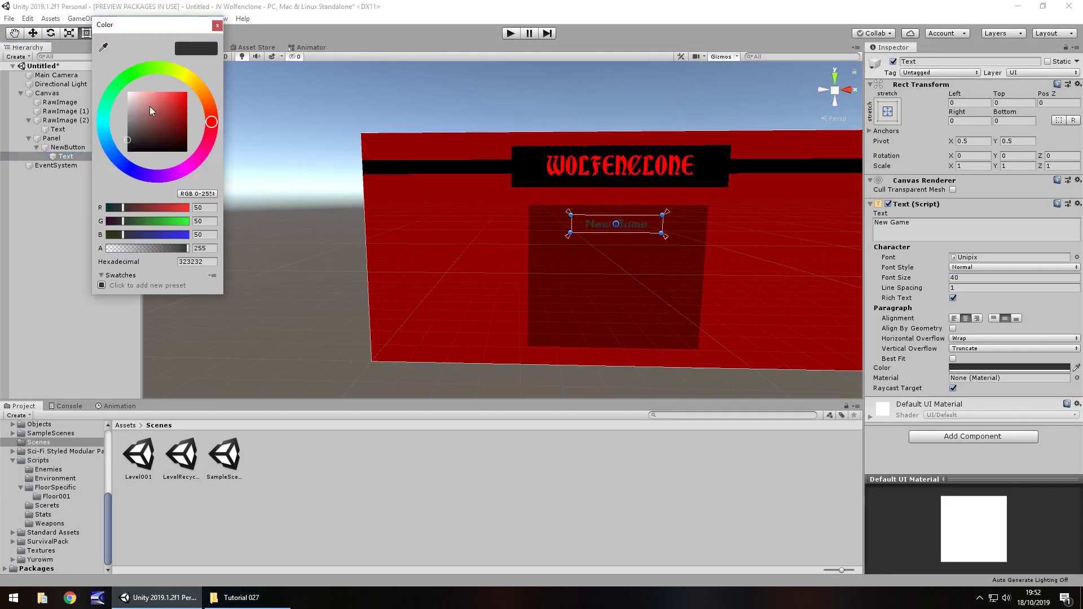
pyautogui.moveTo(150, 106); pyautogui.dragTo(81, 64)
pyautogui.click(218, 26)
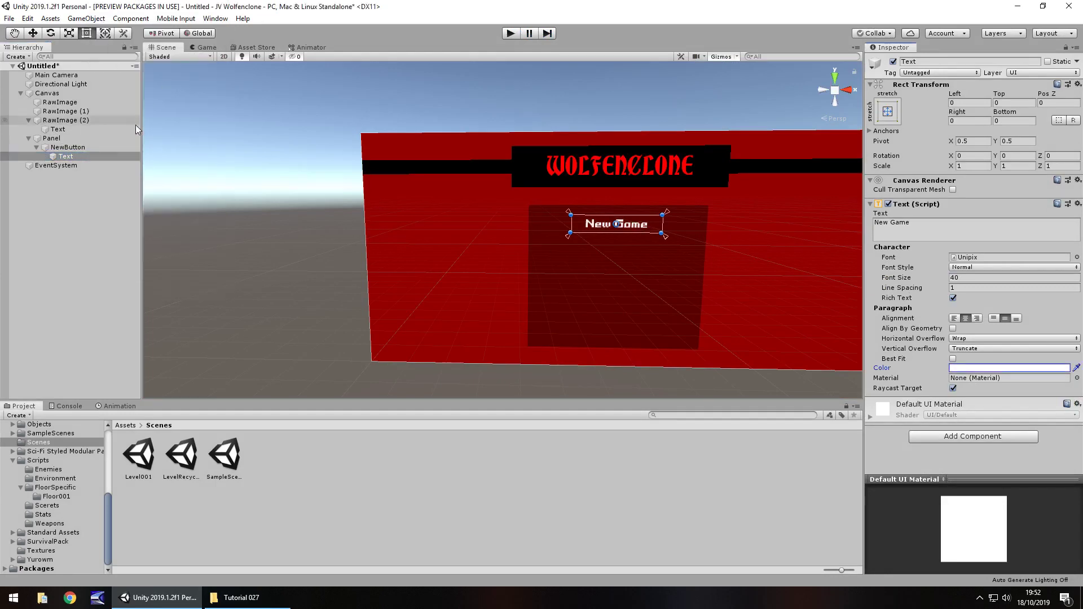
# Step: Set NewButton's Highlighted Color to black, then test it in Play mode and stop
pyautogui.click(85, 147)
pyautogui.click(974, 328)
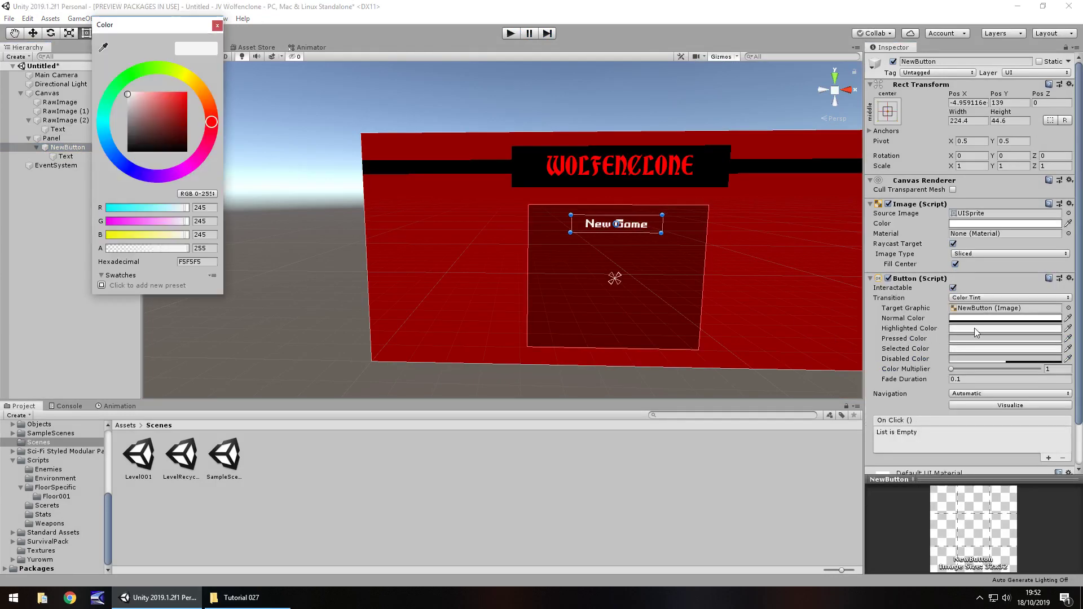
pyautogui.moveTo(148, 110); pyautogui.dragTo(152, 149)
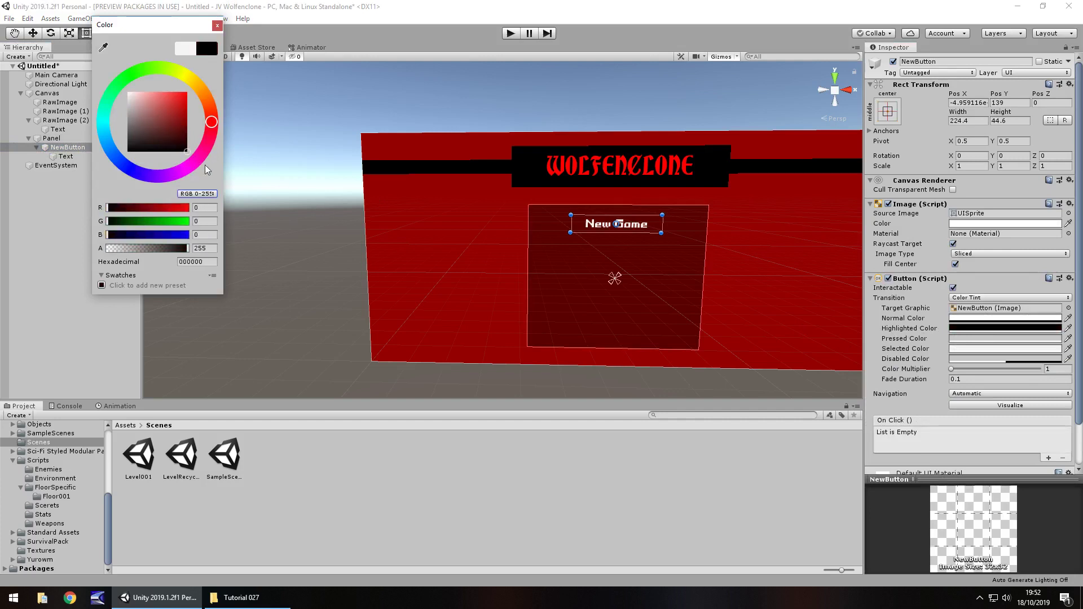
pyautogui.click(217, 26)
pyautogui.click(510, 34)
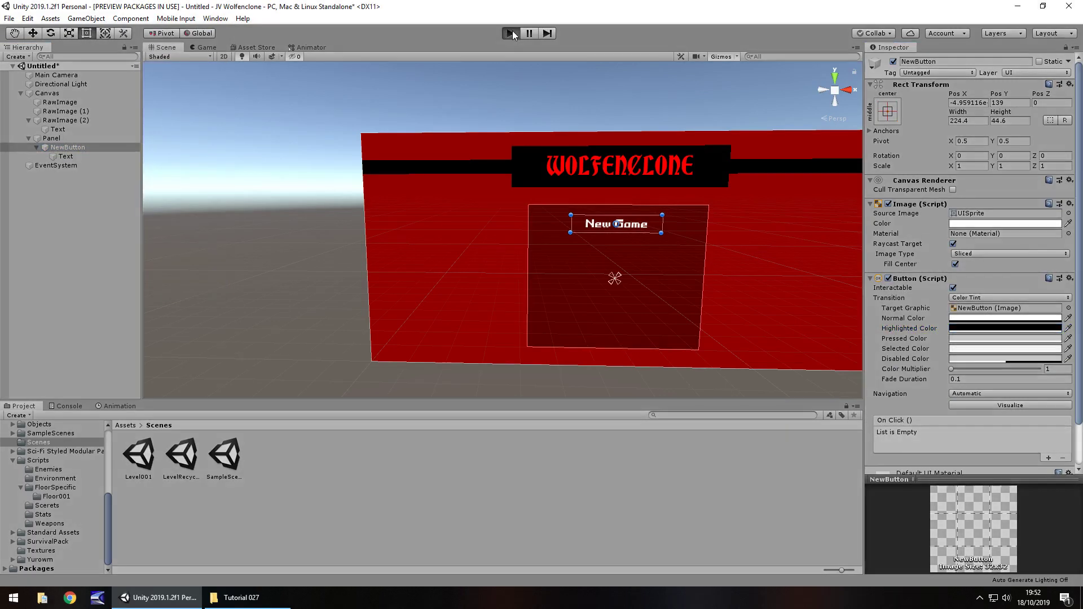
pyautogui.click(510, 34)
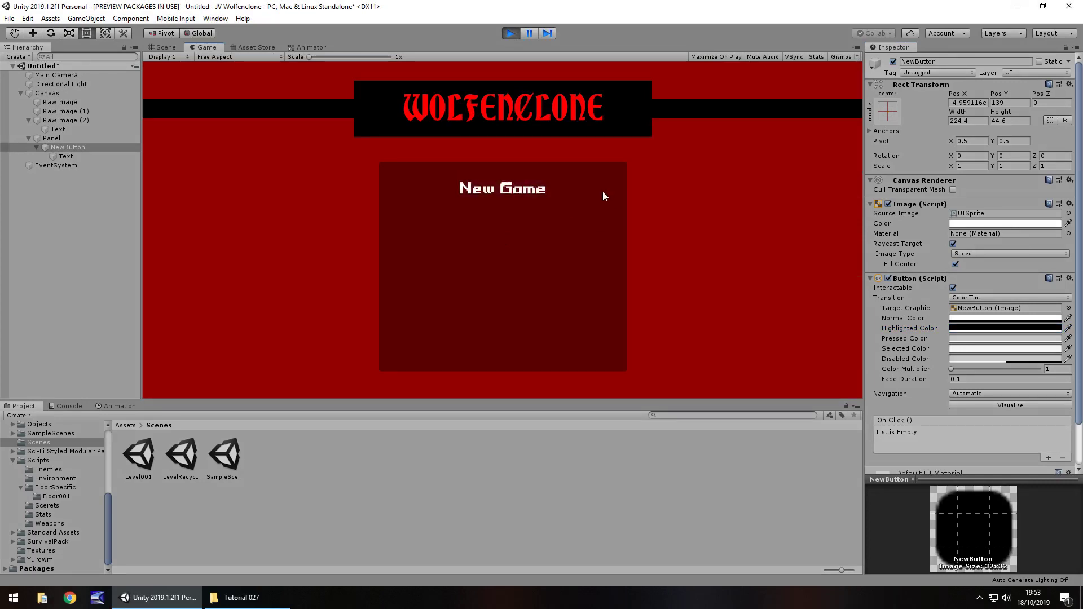
pyautogui.click(509, 34)
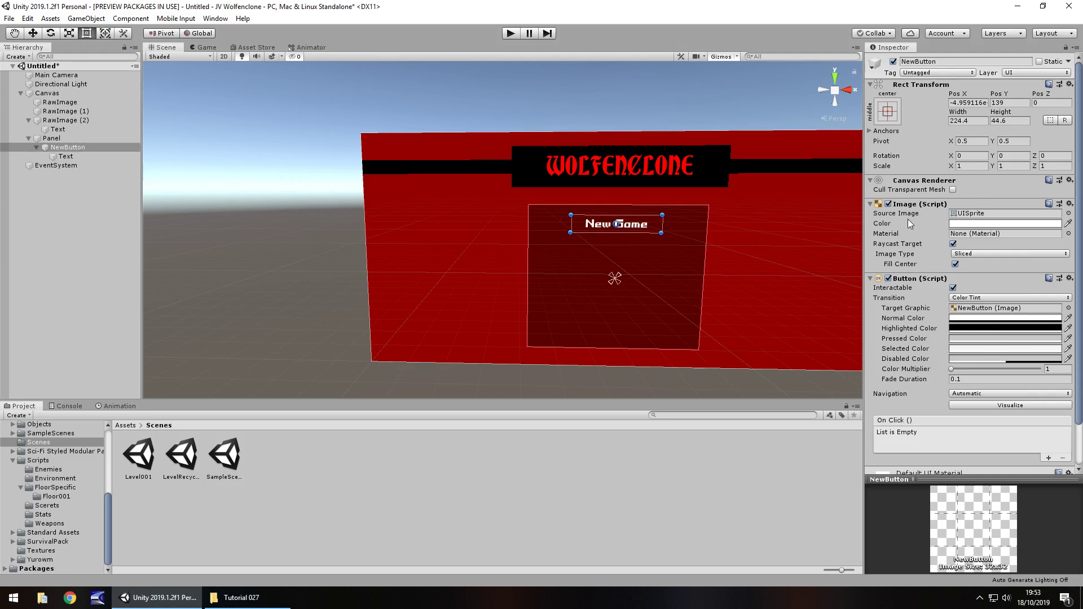
pyautogui.click(1069, 213)
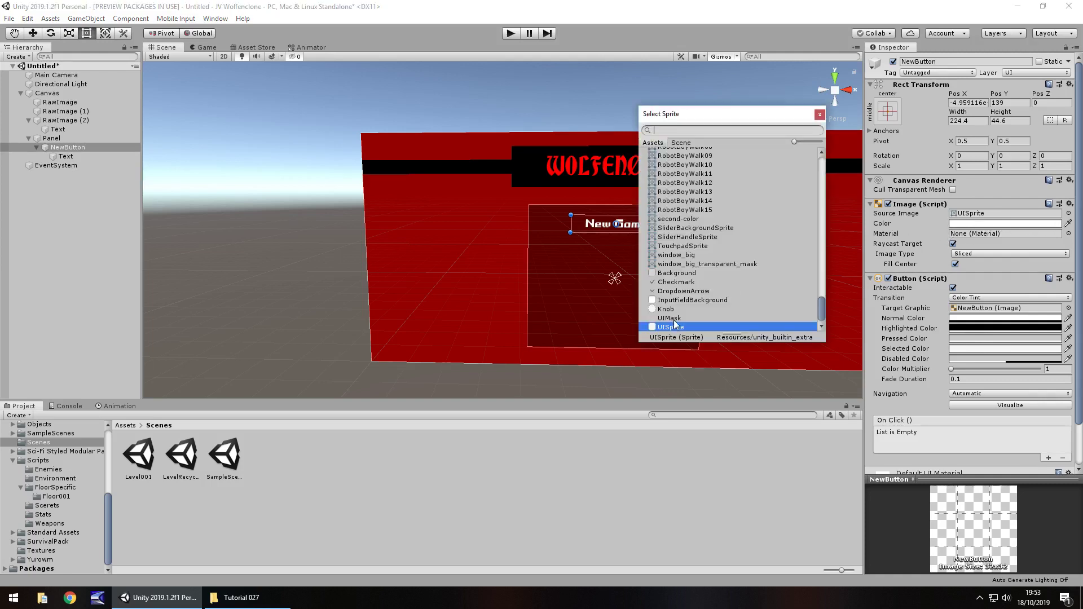
pyautogui.click(670, 310)
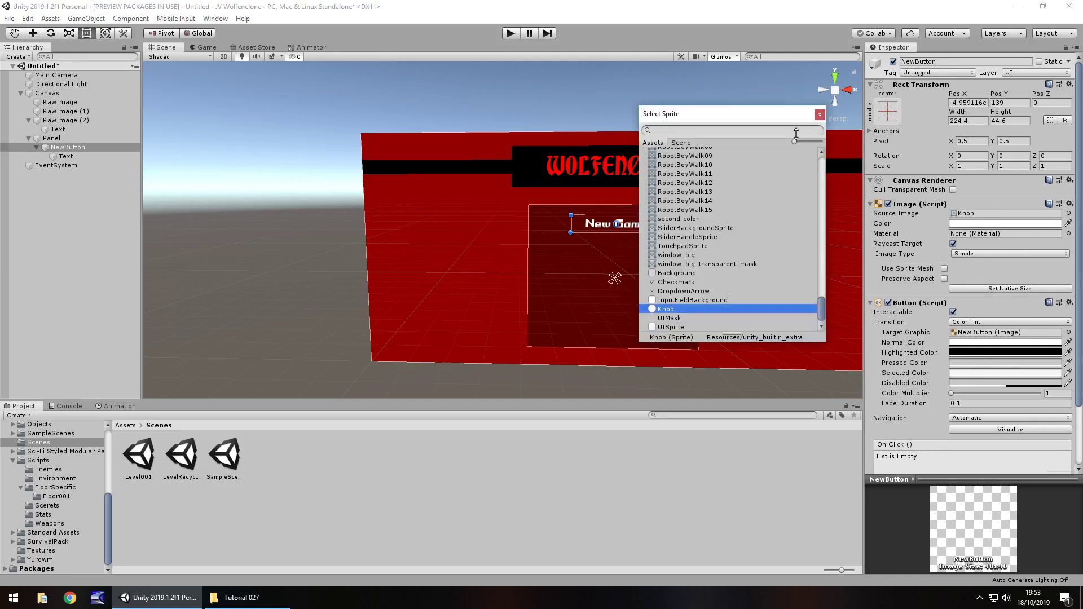
pyautogui.click(819, 115)
pyautogui.click(510, 34)
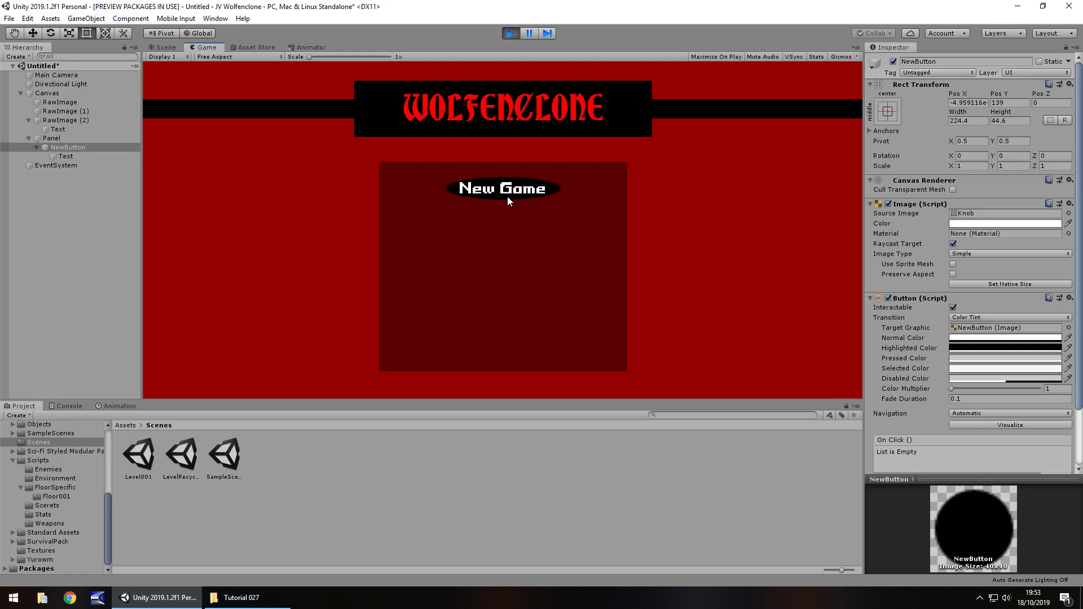
pyautogui.click(510, 33)
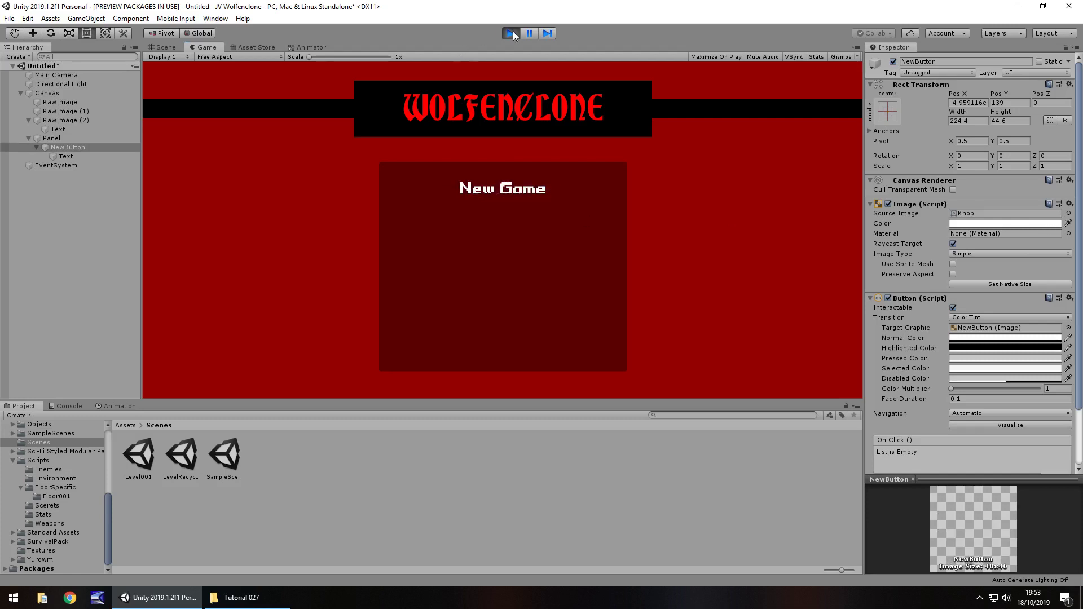
pyautogui.click(1068, 214)
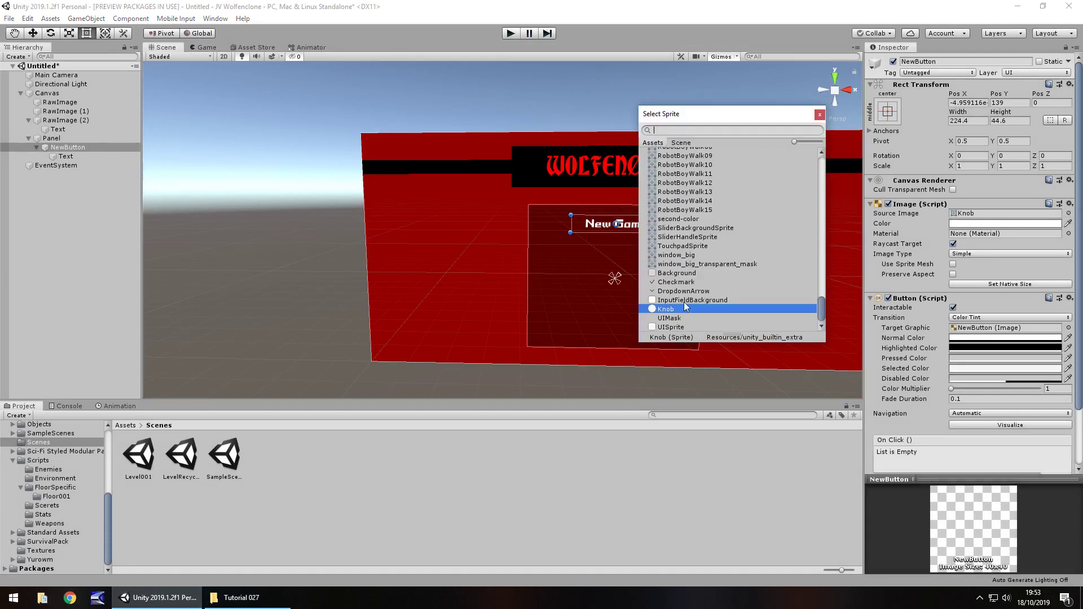
pyautogui.click(681, 330)
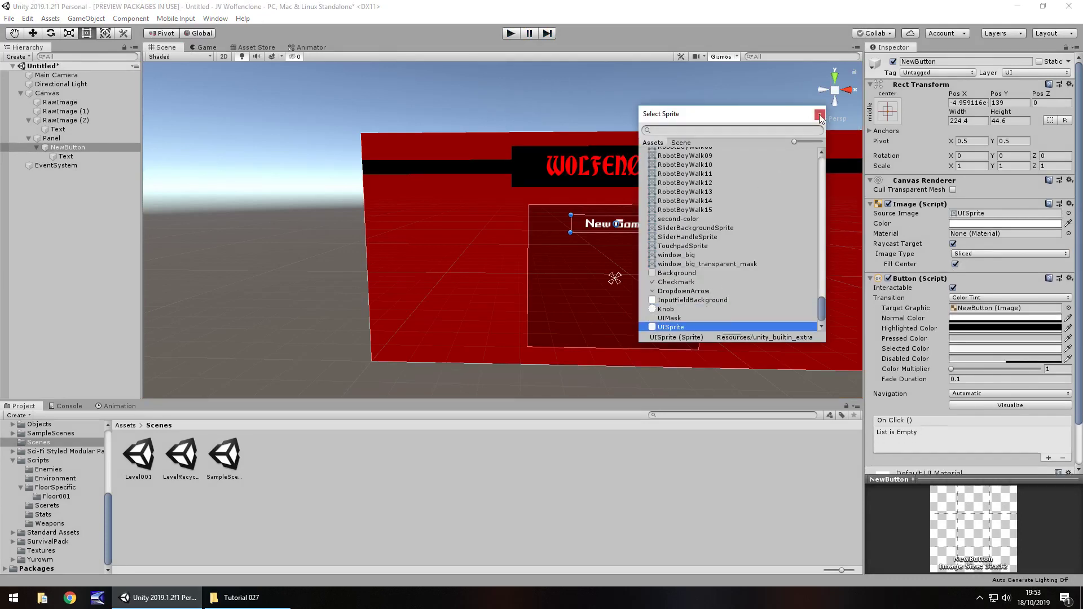
pyautogui.press('Return')
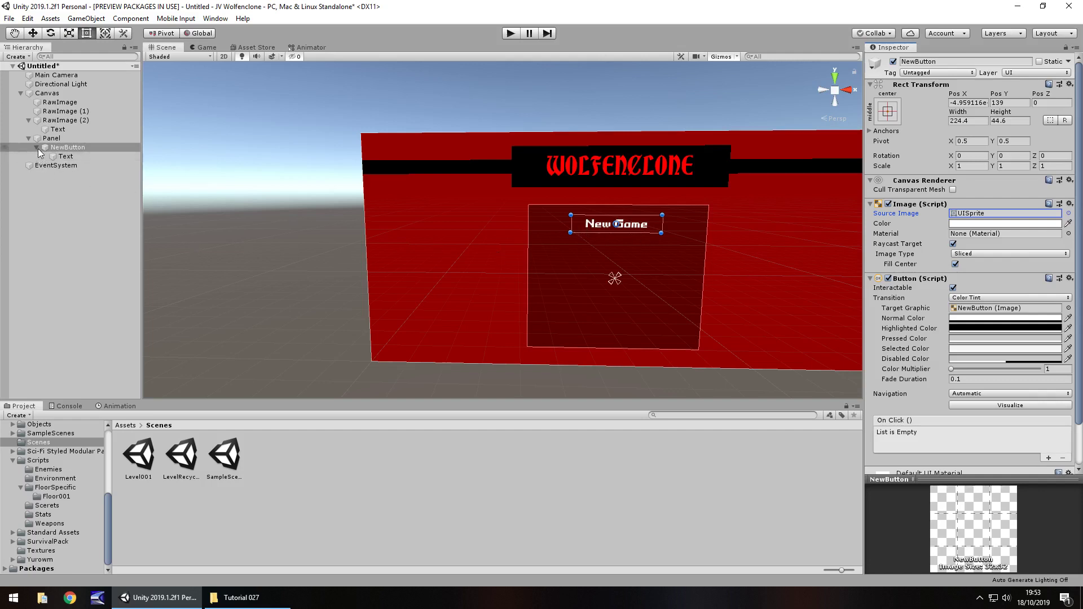
# Step: Duplicate NewButton, move the copy below New Game, and rename it LoadButton
pyautogui.click(85, 147)
pyautogui.press('Left')
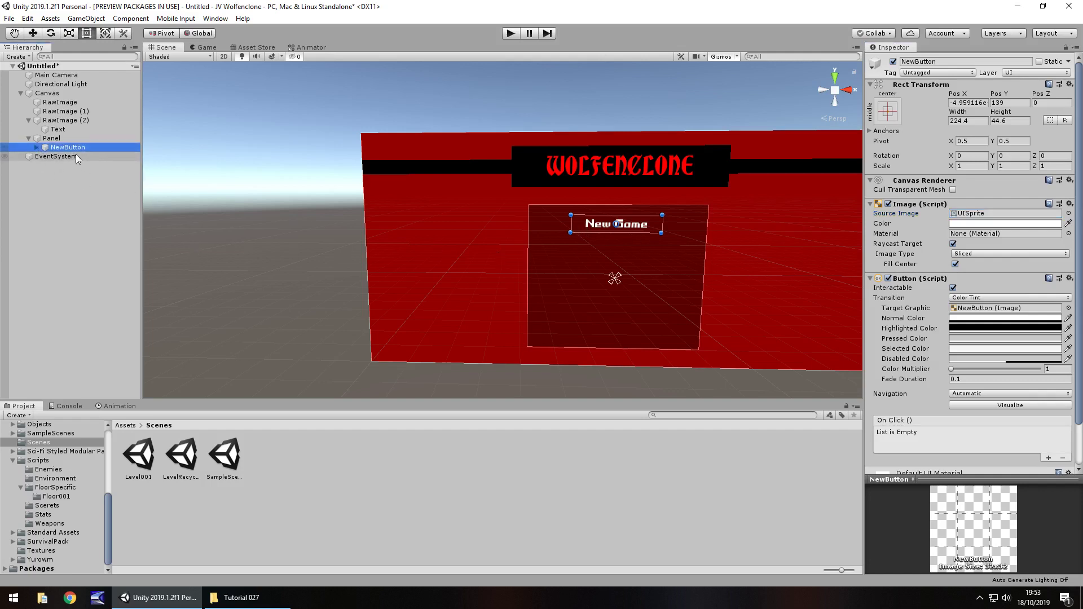
pyautogui.hotkey('ctrl', 'd')
pyautogui.moveTo(642, 227); pyautogui.dragTo(644, 255)
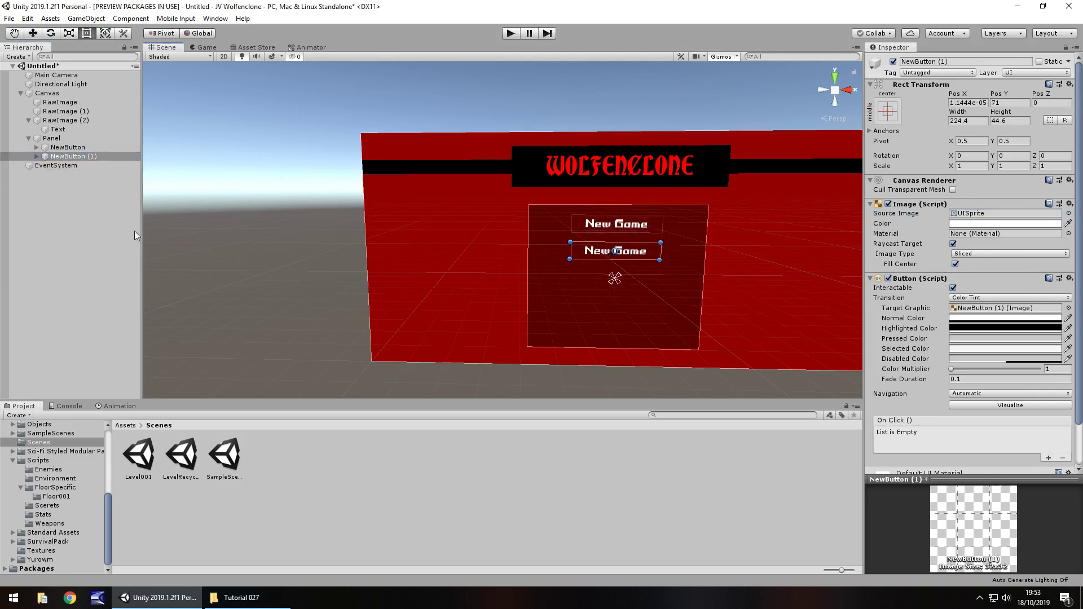
pyautogui.click(65, 158)
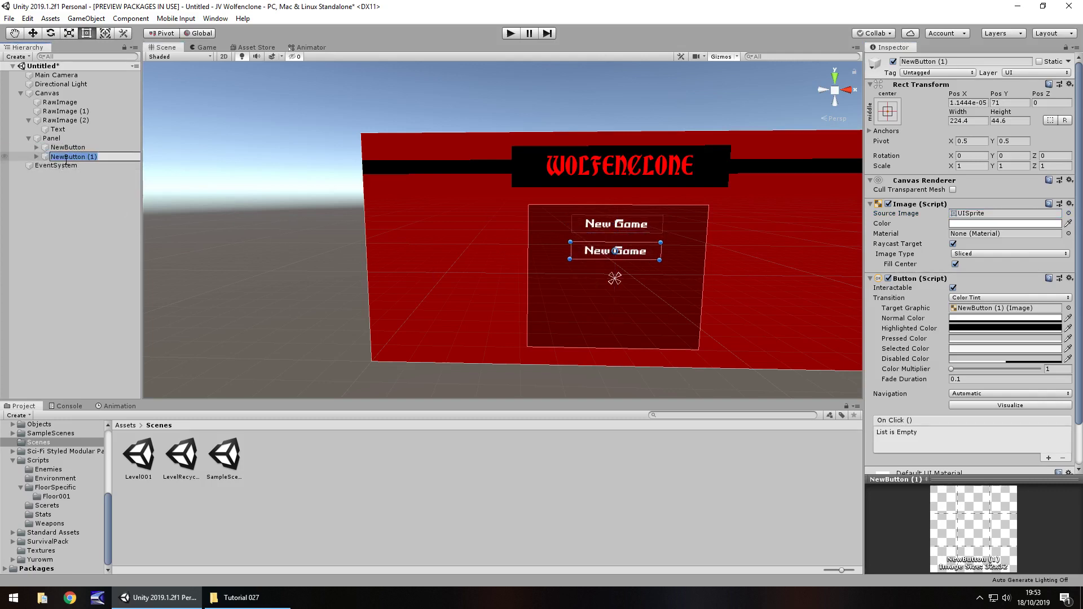
pyautogui.write('LoadButton')
pyautogui.press('Return')
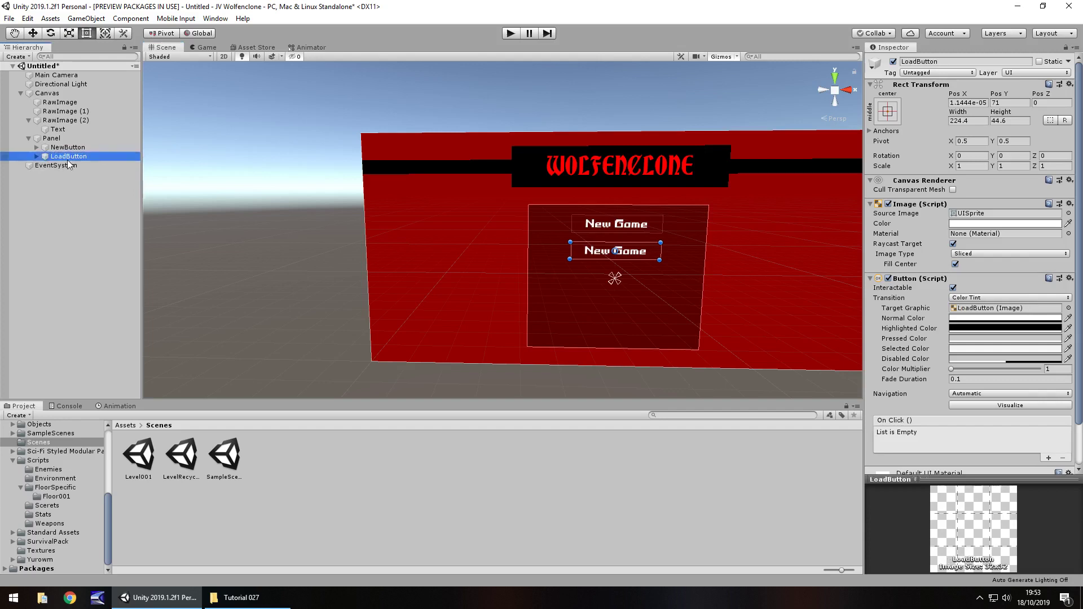
# Step: Change LoadButton's label text to 'Load Game'
pyautogui.click(37, 156)
pyautogui.click(66, 166)
pyautogui.click(932, 229)
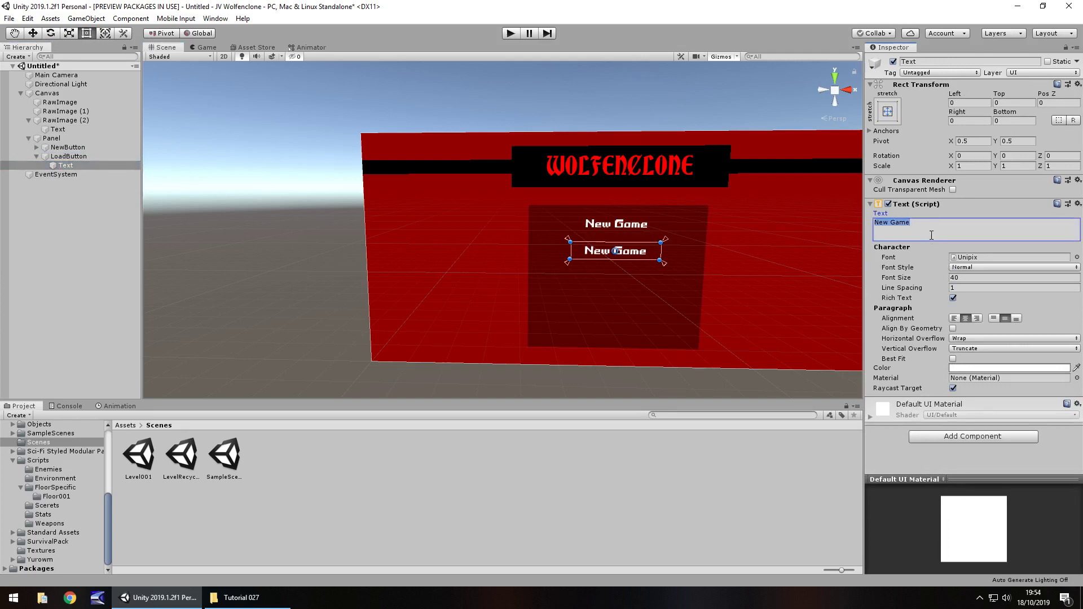
pyautogui.write('Load Game')
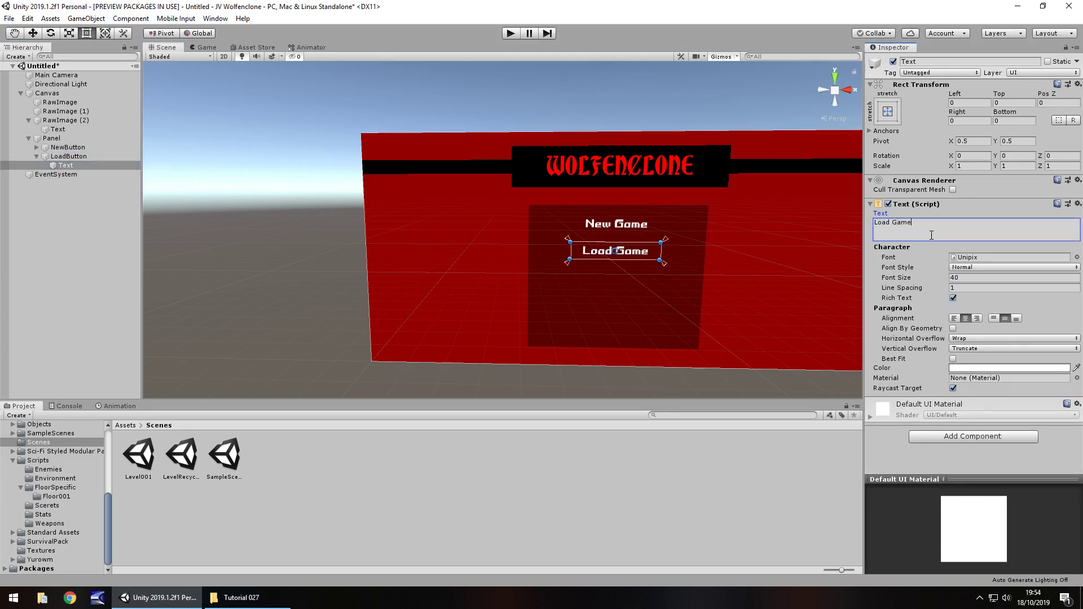
# Step: Duplicate LoadButton and rename the copy CreditButton
pyautogui.click(65, 157)
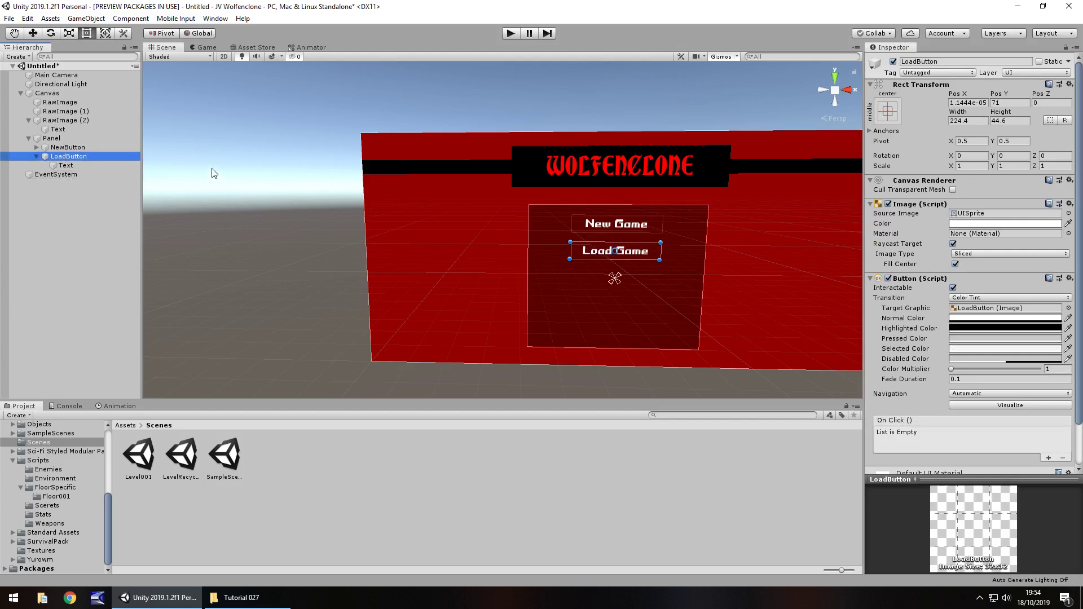
pyautogui.hotkey('ctrl', 'd')
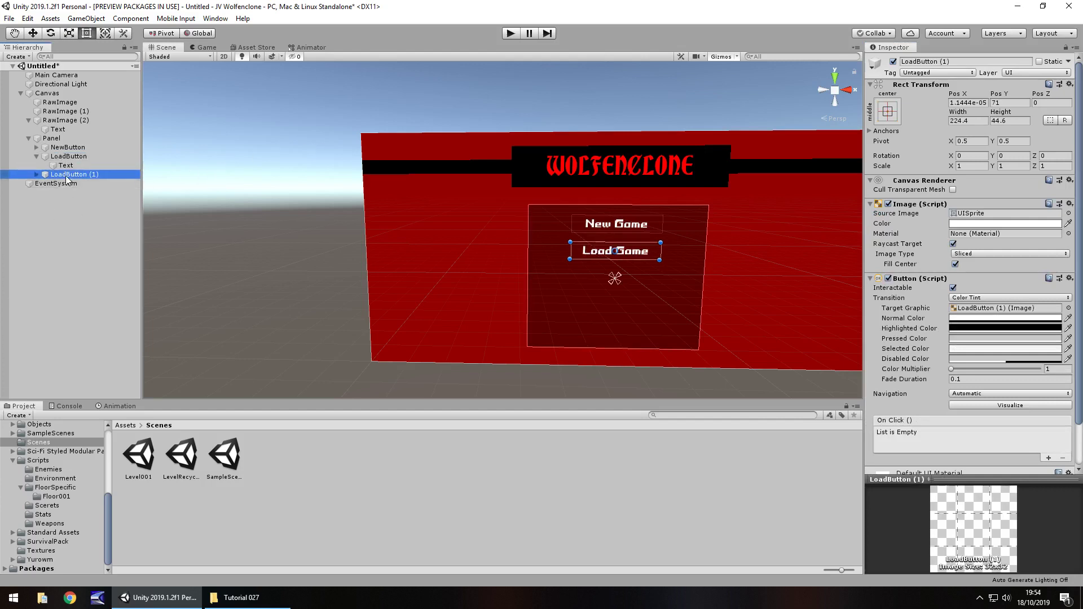
pyautogui.press('F2')
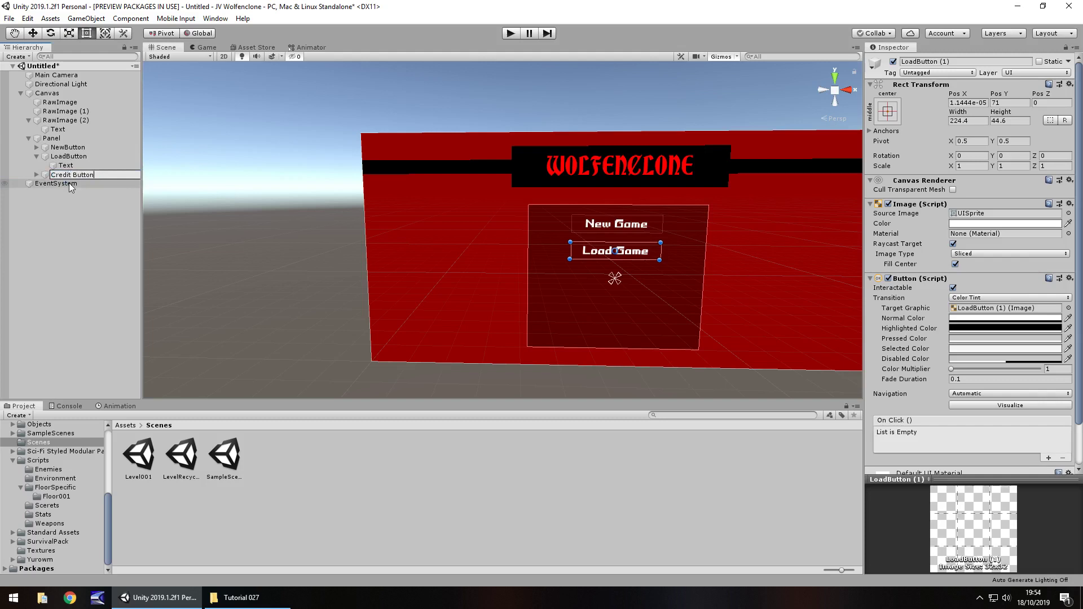
pyautogui.write('Credit Button')
pyautogui.hotkey('ctrl', 'Left')
pyautogui.press('BackSpace')
pyautogui.press('Return')
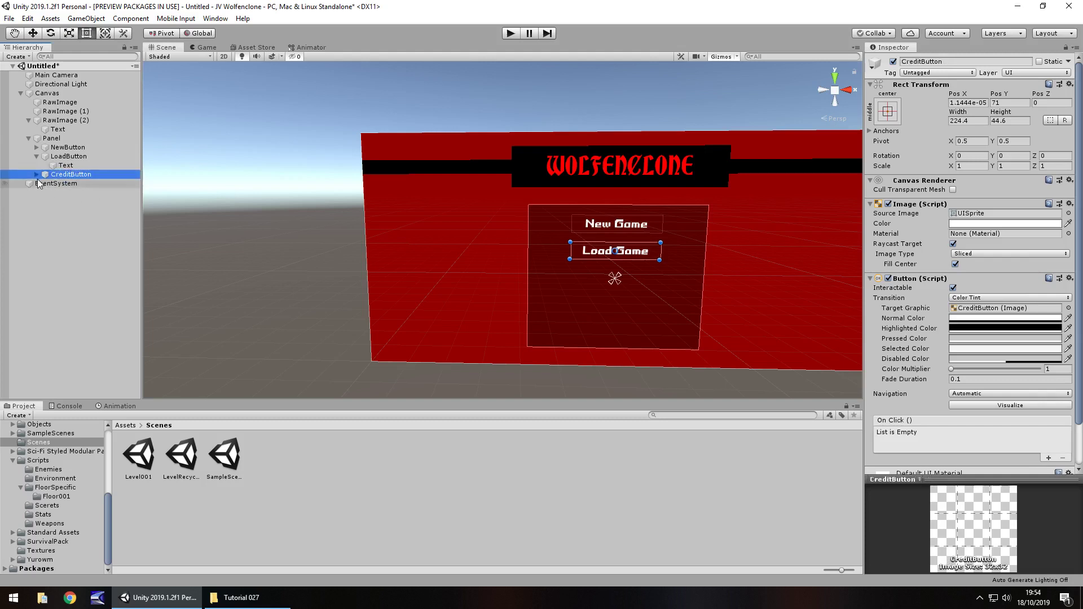
# Step: Change CreditButton's label to 'Credits' and move it below Load Game
pyautogui.click(36, 174)
pyautogui.click(113, 185)
pyautogui.click(963, 235)
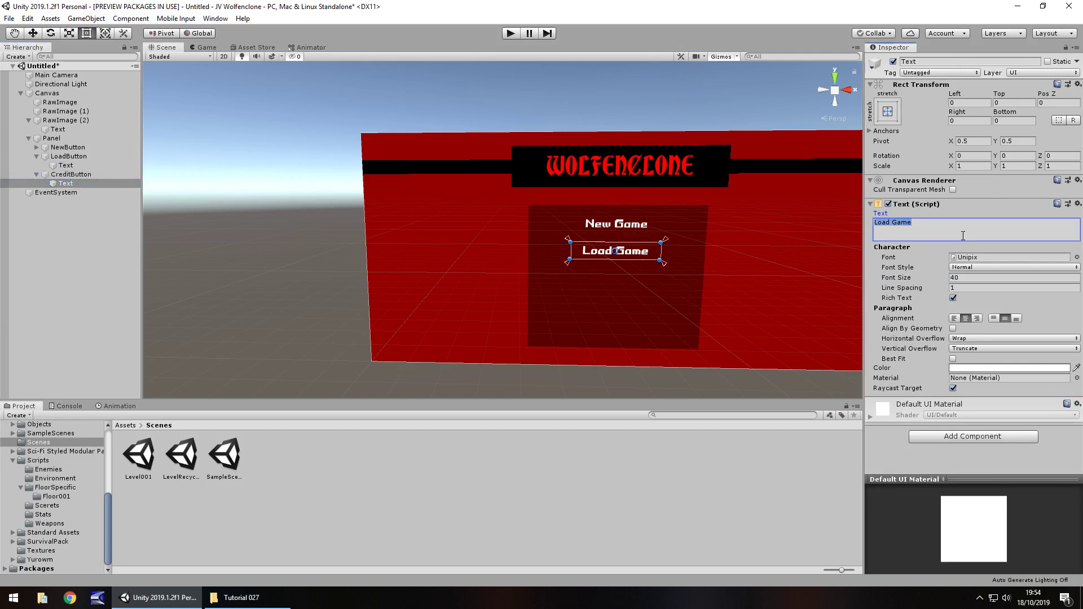
pyautogui.write('Credits')
pyautogui.click(80, 175)
pyautogui.moveTo(643, 250); pyautogui.dragTo(642, 282)
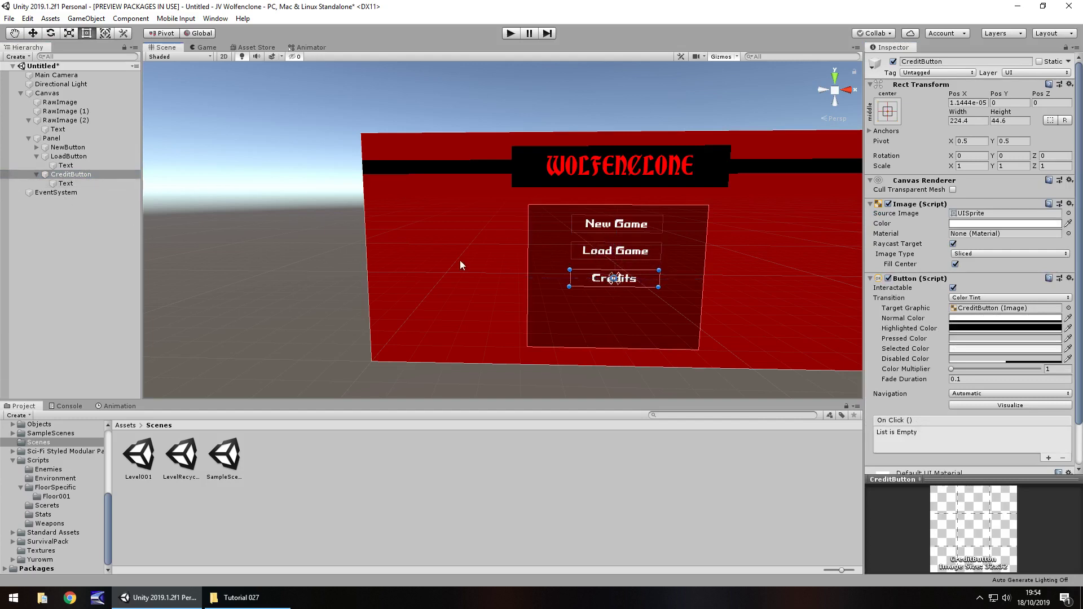
# Step: Undo a stray label move, then duplicate CreditButton and place the copy beneath at Pos Y -72
pyautogui.click(63, 183)
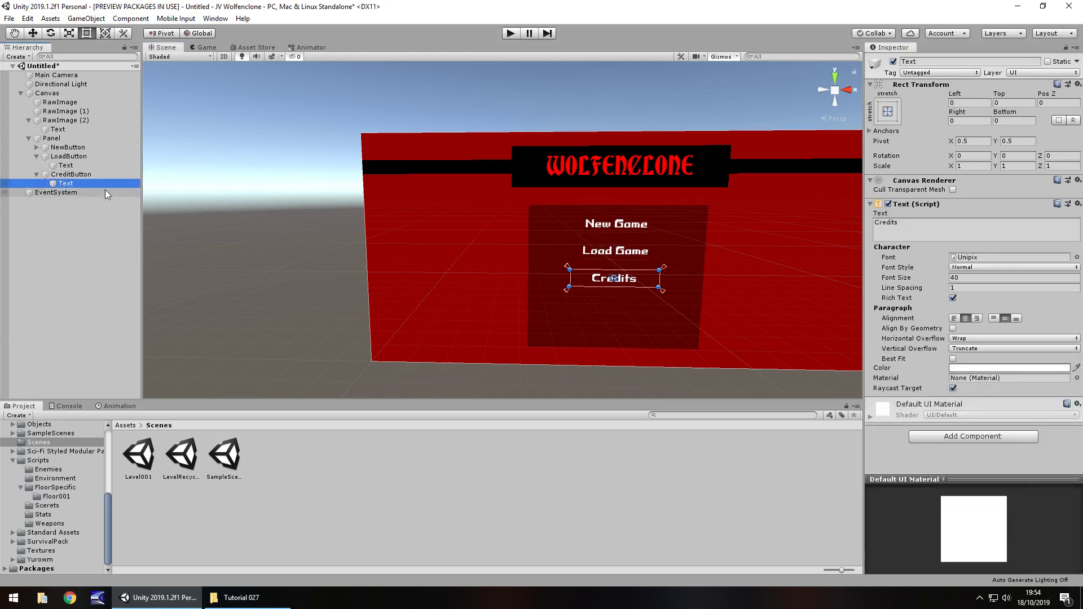
pyautogui.moveTo(645, 282); pyautogui.dragTo(644, 310)
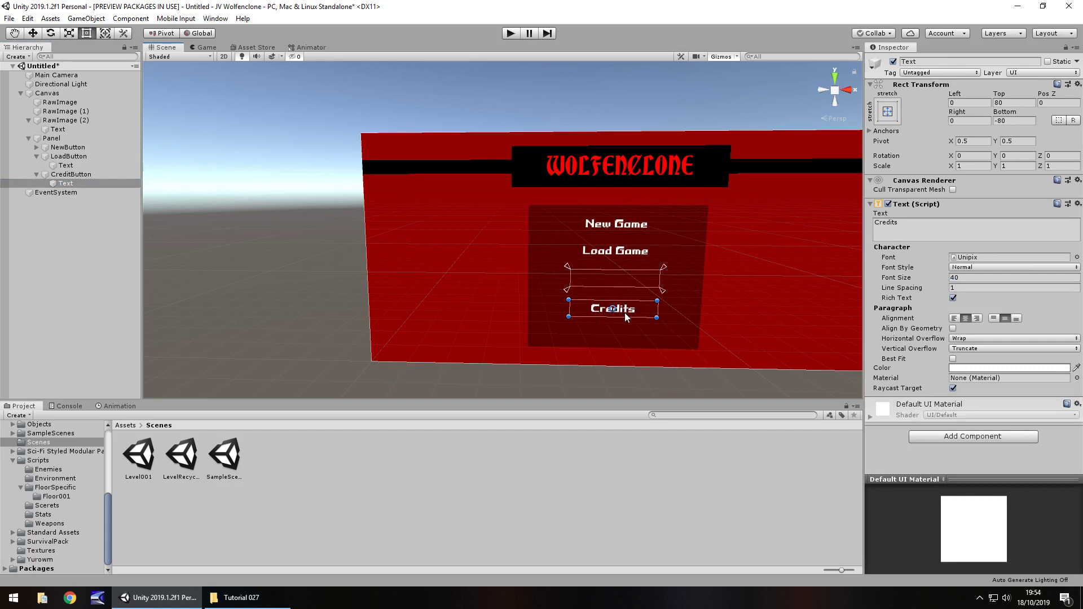
pyautogui.hotkey('ctrl', 'z')
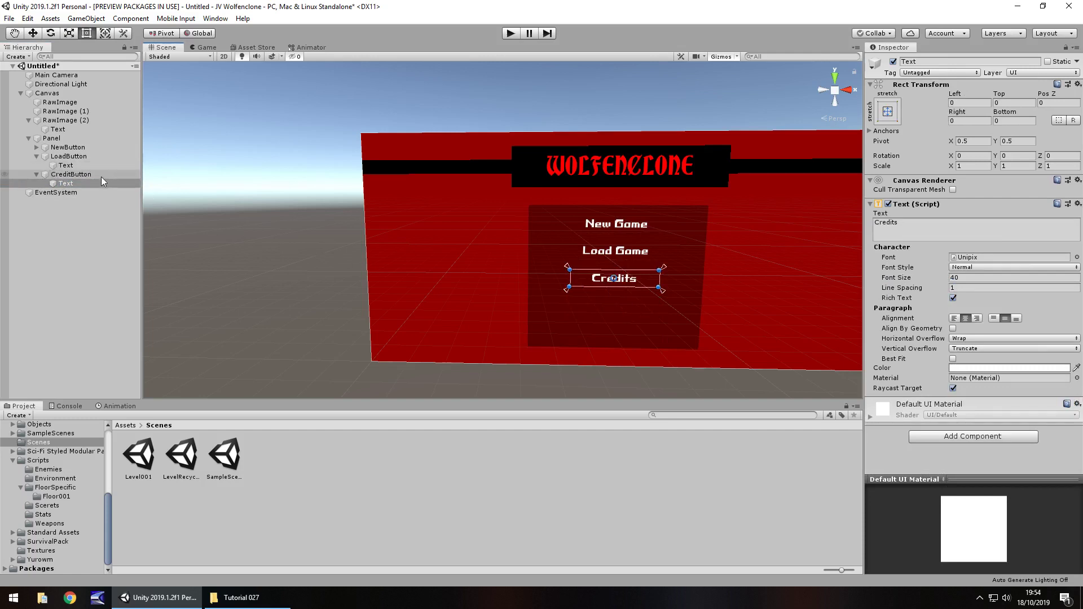
pyautogui.click(70, 175)
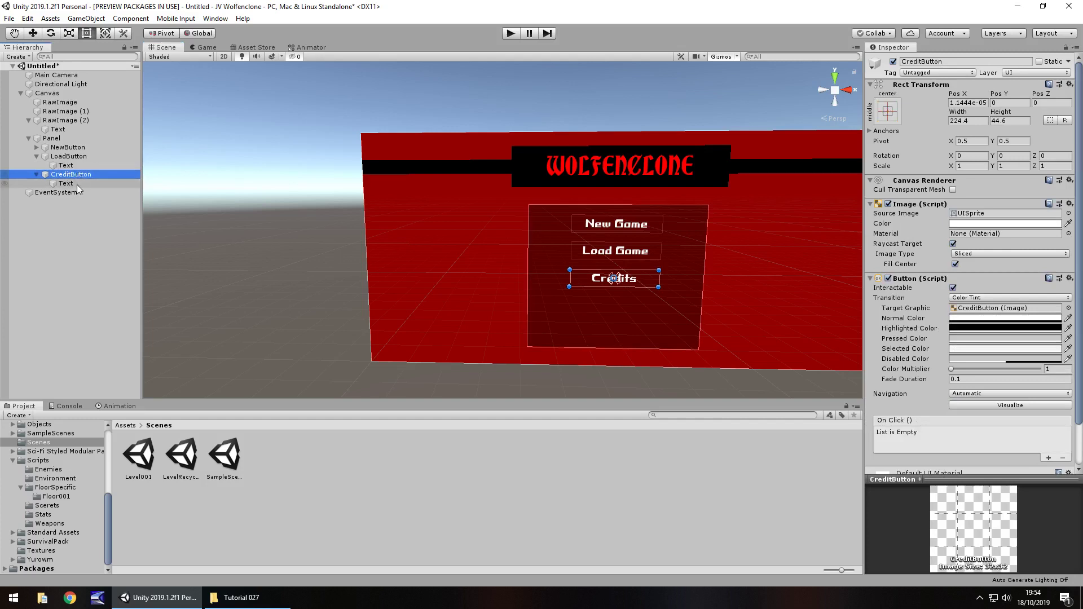
pyautogui.hotkey('ctrl', 'd')
pyautogui.moveTo(650, 284); pyautogui.dragTo(647, 312)
# Step: Rename CreditButton (1) to ResetButton and change its label to 'Reset Game'
pyautogui.click(77, 193)
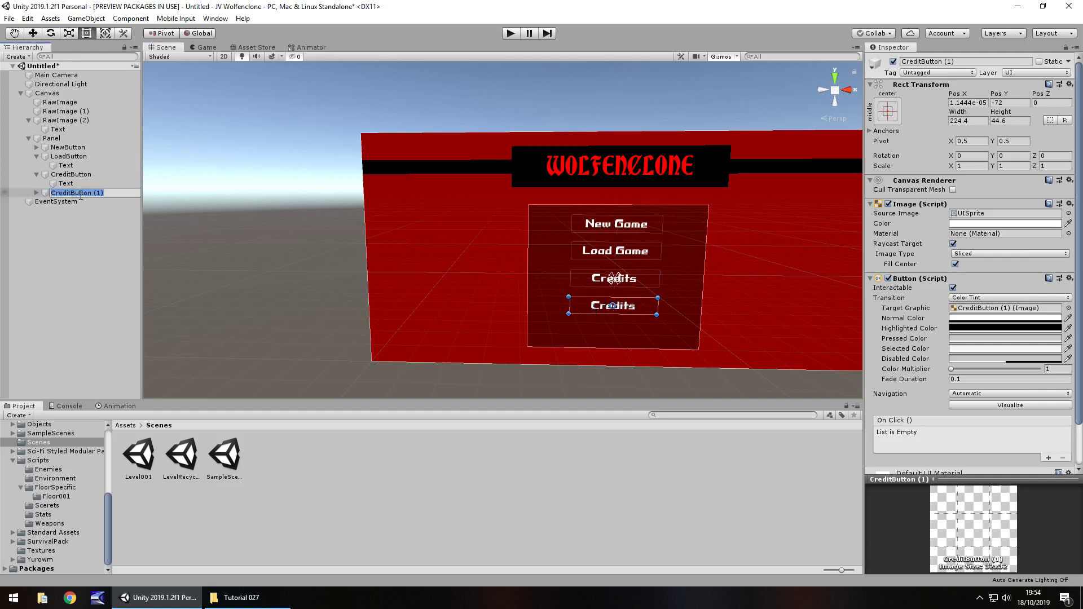
pyautogui.write('ResetButton')
pyautogui.press('Return')
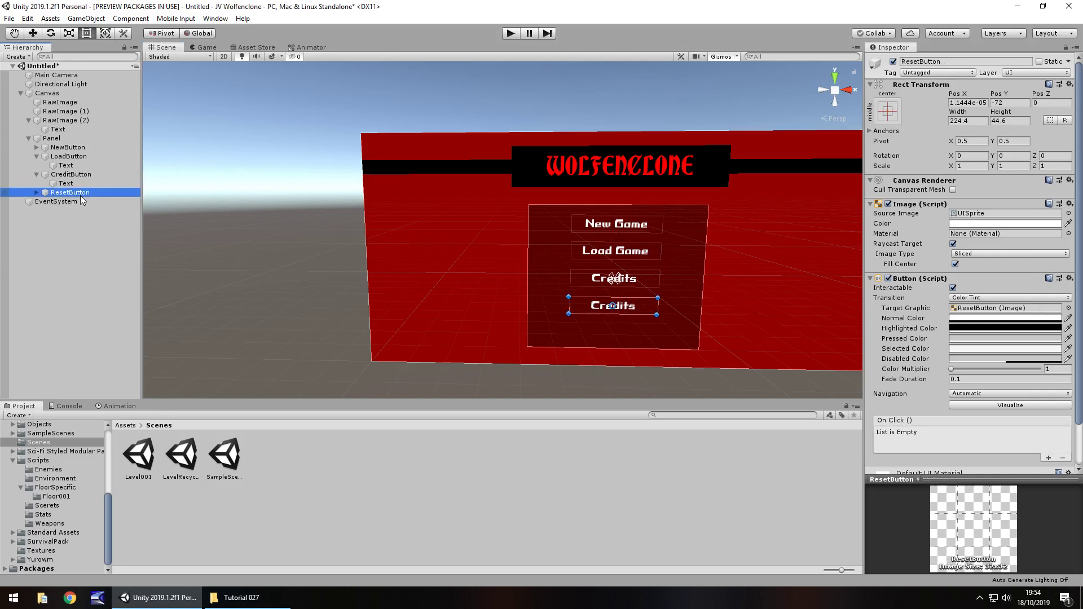
pyautogui.click(37, 193)
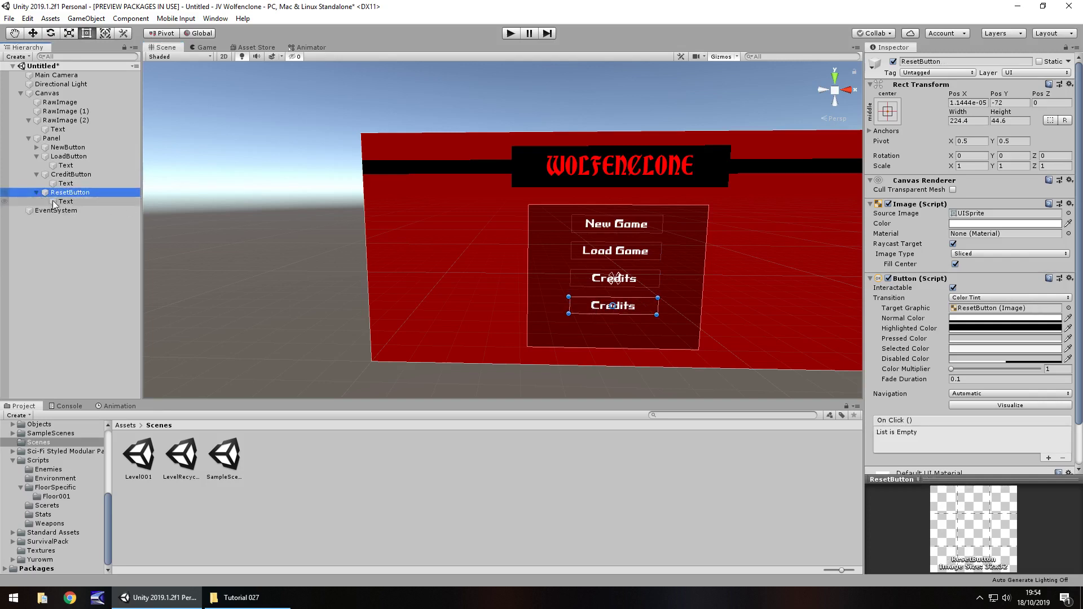
pyautogui.click(66, 202)
pyautogui.click(963, 227)
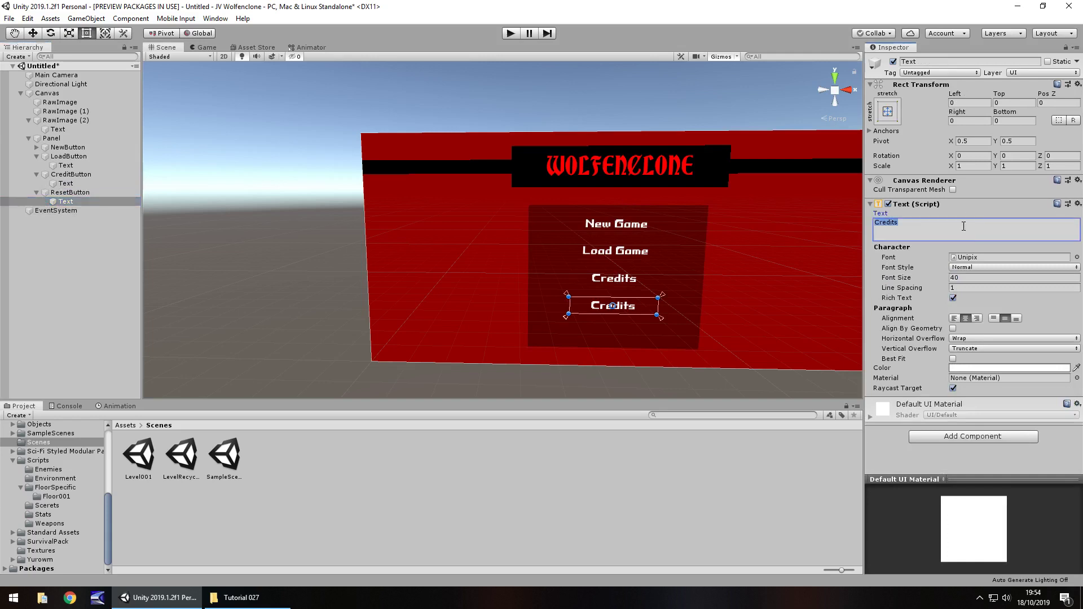
pyautogui.write('Reset Game')
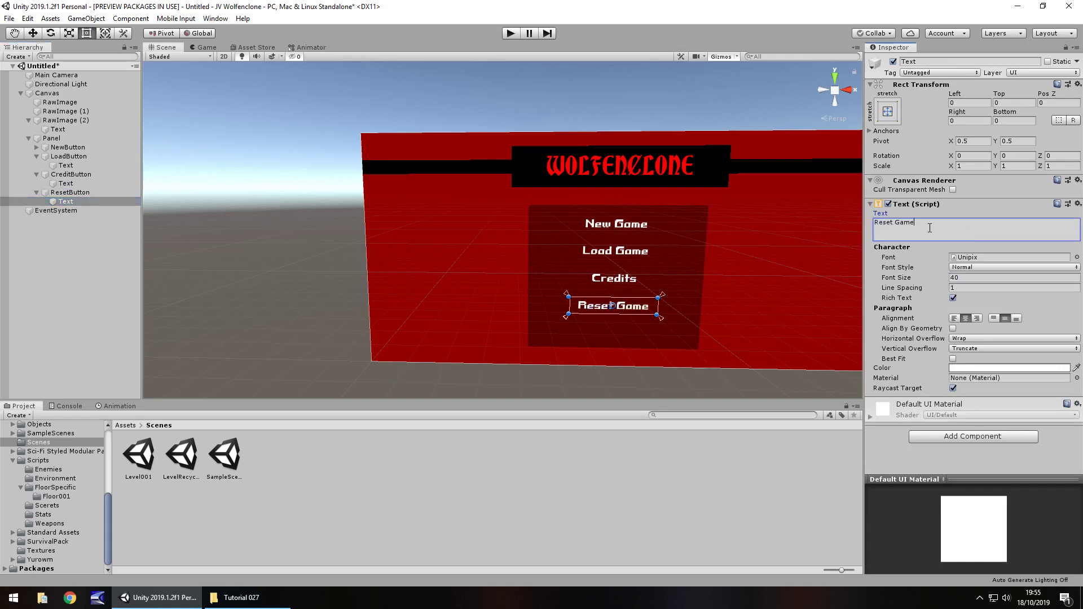
# Step: Duplicate ResetButton and place the copy below it at Pos Y -143
pyautogui.click(67, 193)
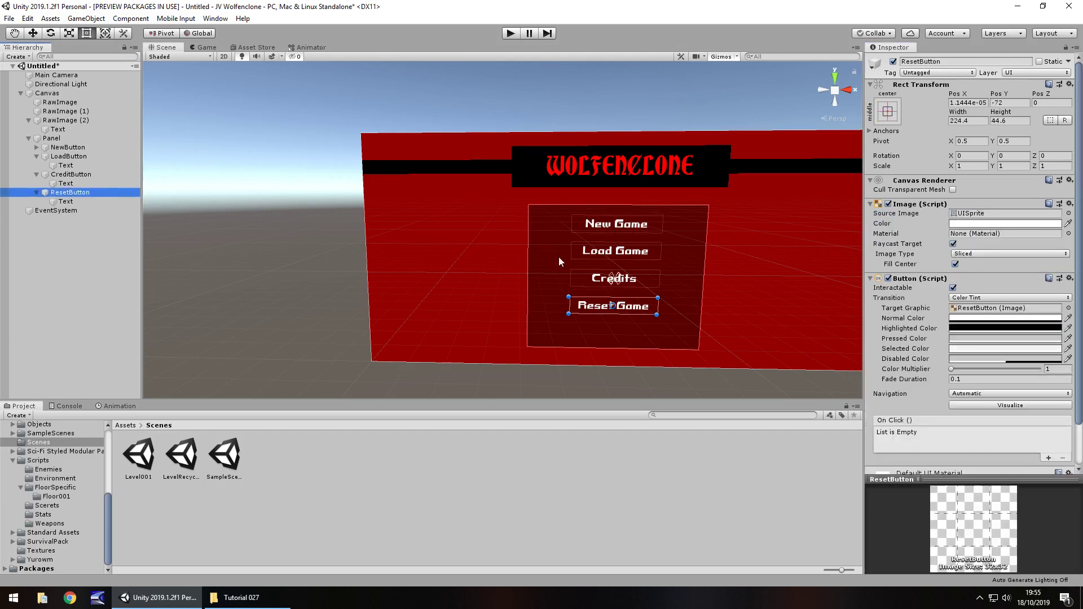
pyautogui.hotkey('ctrl', 'd')
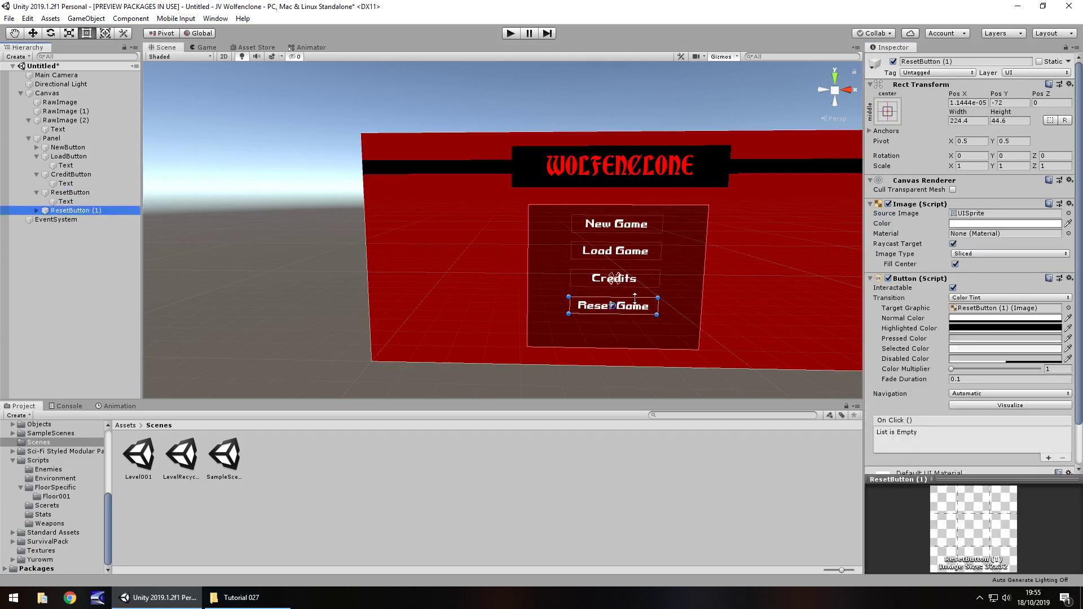
pyautogui.moveTo(637, 313); pyautogui.dragTo(635, 339)
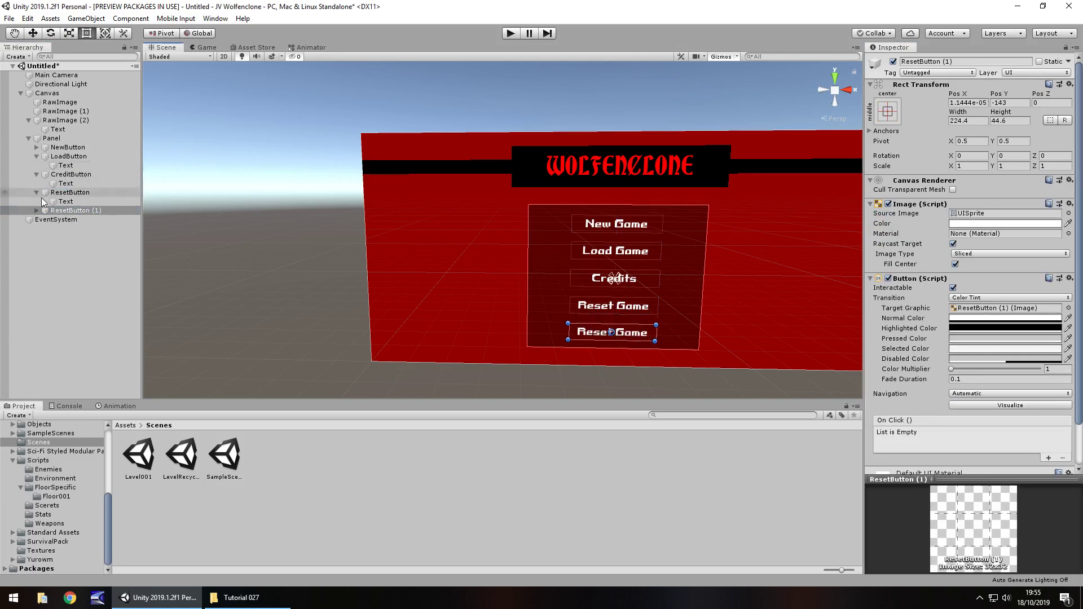
# Step: Rename ResetButton (1) to QuitButton labelled 'Quit', then run the scene in Play mode
pyautogui.click(60, 211)
pyautogui.write('Quit')
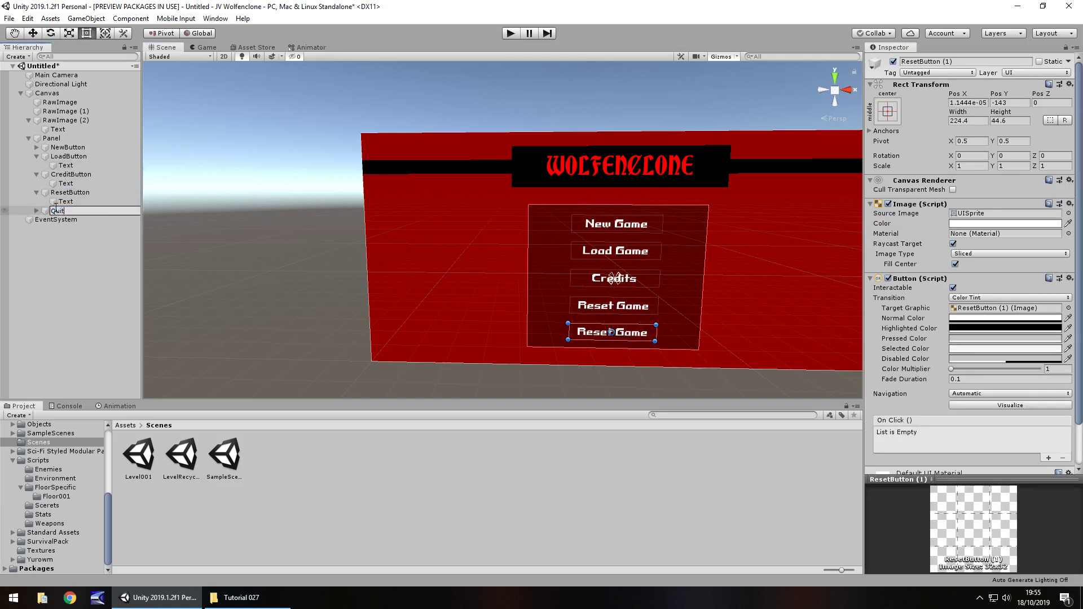
pyautogui.write('Button')
pyautogui.press('Return')
pyautogui.click(37, 211)
pyautogui.click(65, 220)
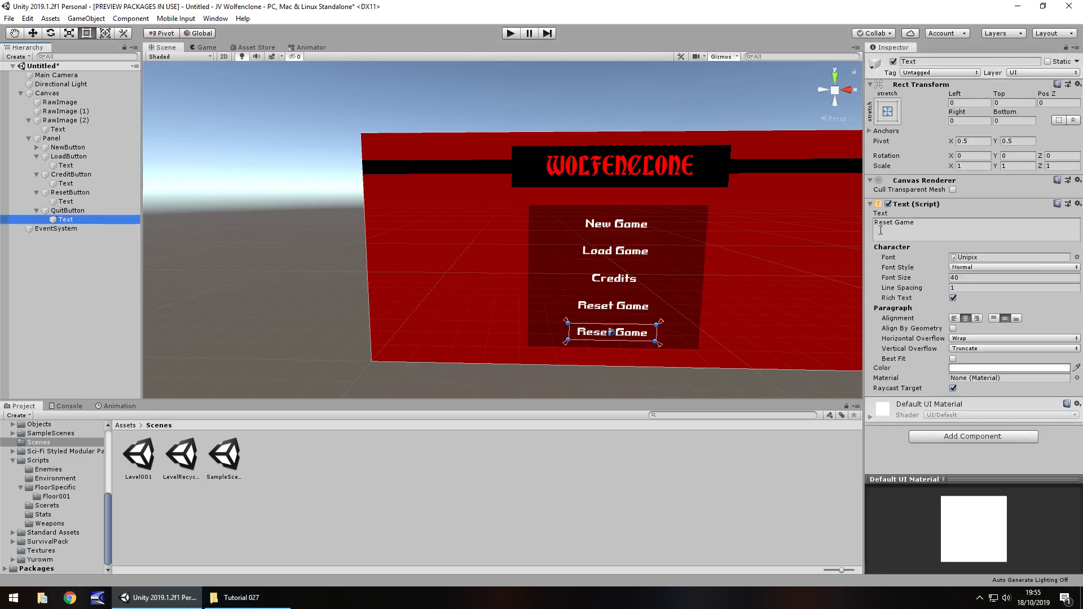
pyautogui.click(881, 231)
pyautogui.write('Quit')
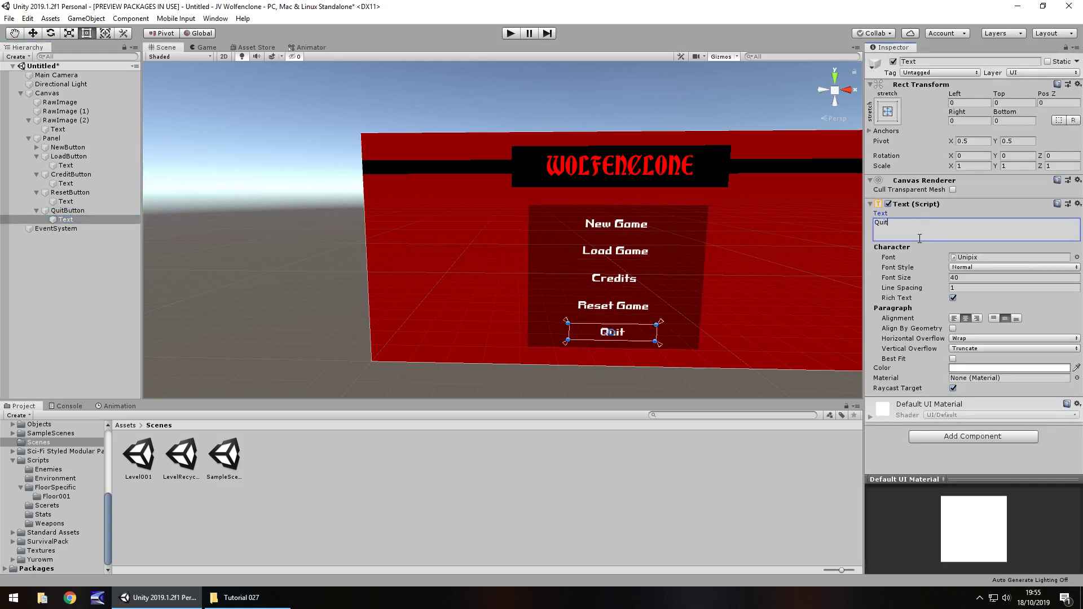
pyautogui.click(326, 248)
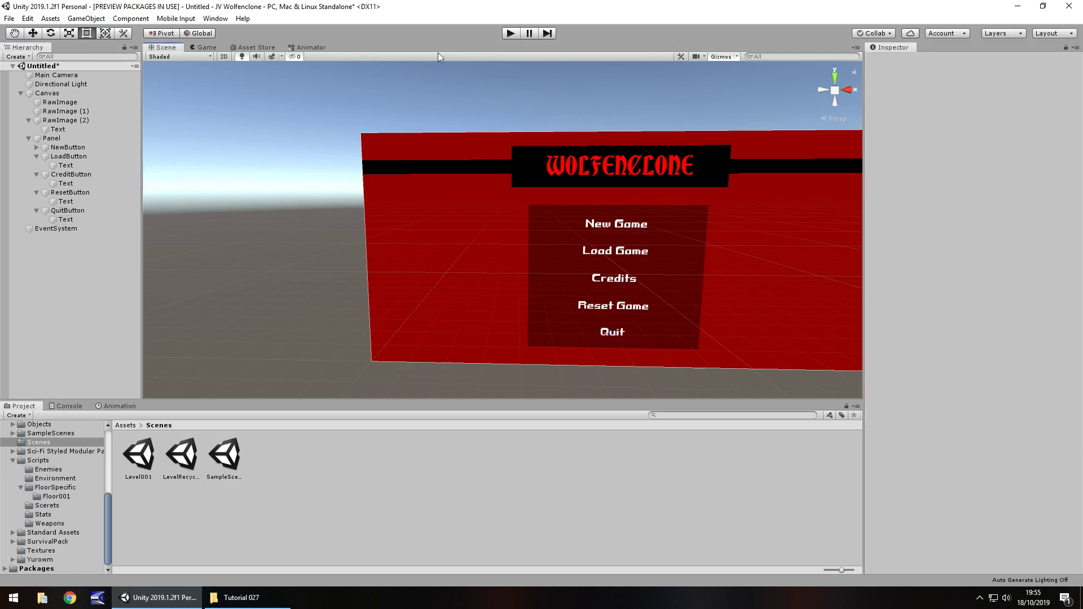
pyautogui.click(510, 33)
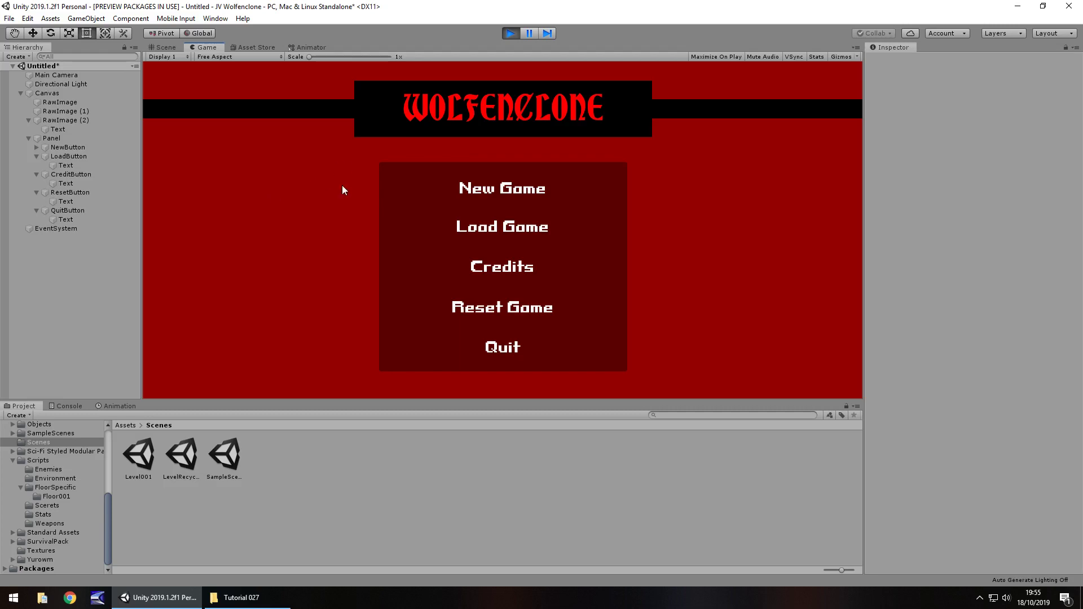
# Step: Stop Play mode to return to editing the five-button WOLFENCLONE menu
pyautogui.click(504, 37)
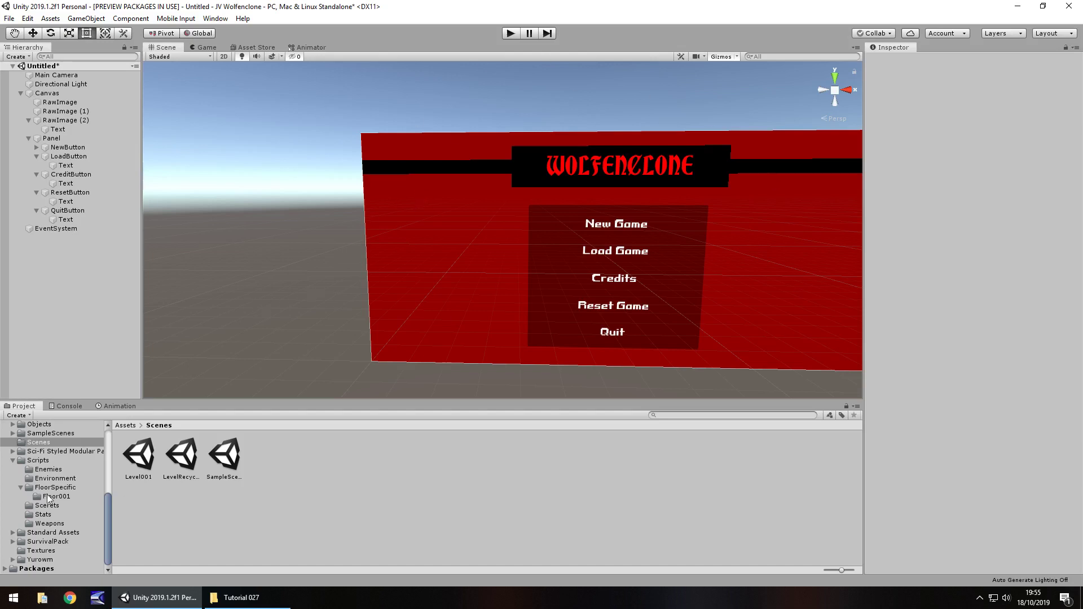
# Step: Create a folder named MenuScripts inside Scripts and open it
pyautogui.click(45, 462)
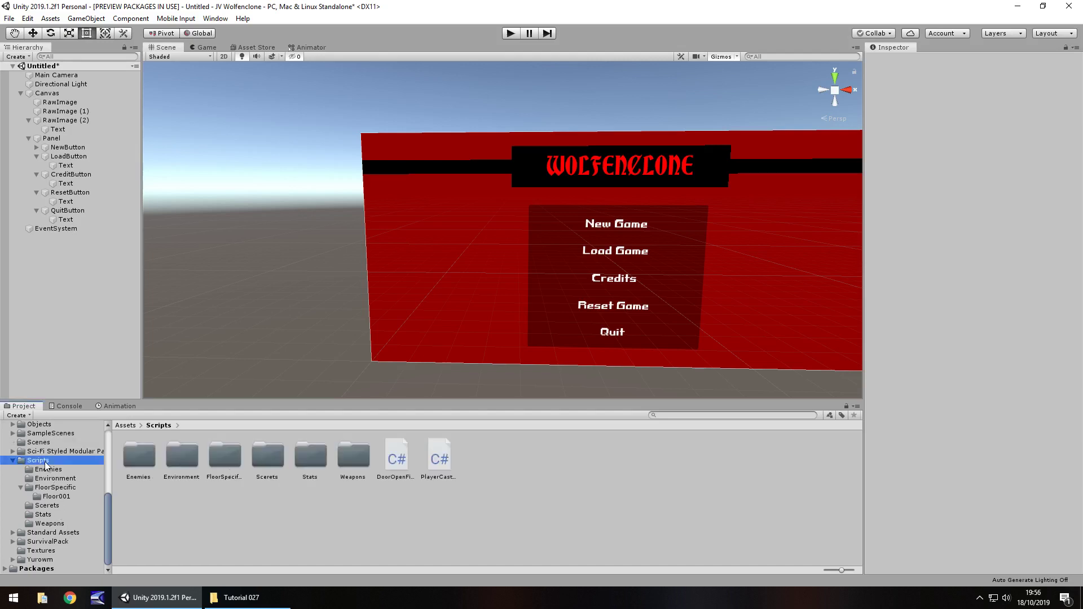
pyautogui.rightClick(506, 459)
pyautogui.moveTo(548, 185)
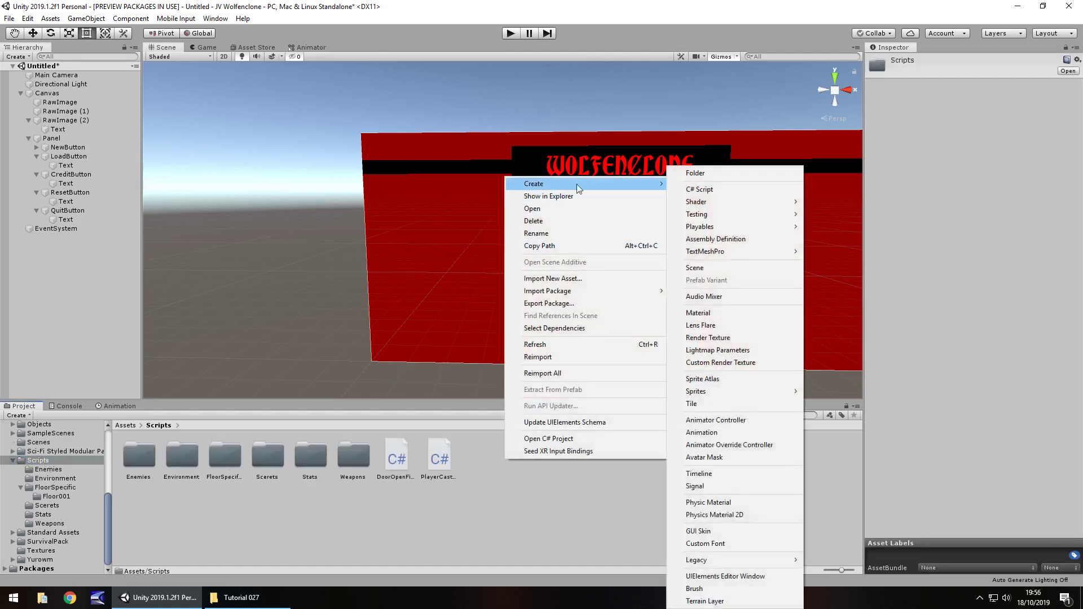
pyautogui.click(711, 174)
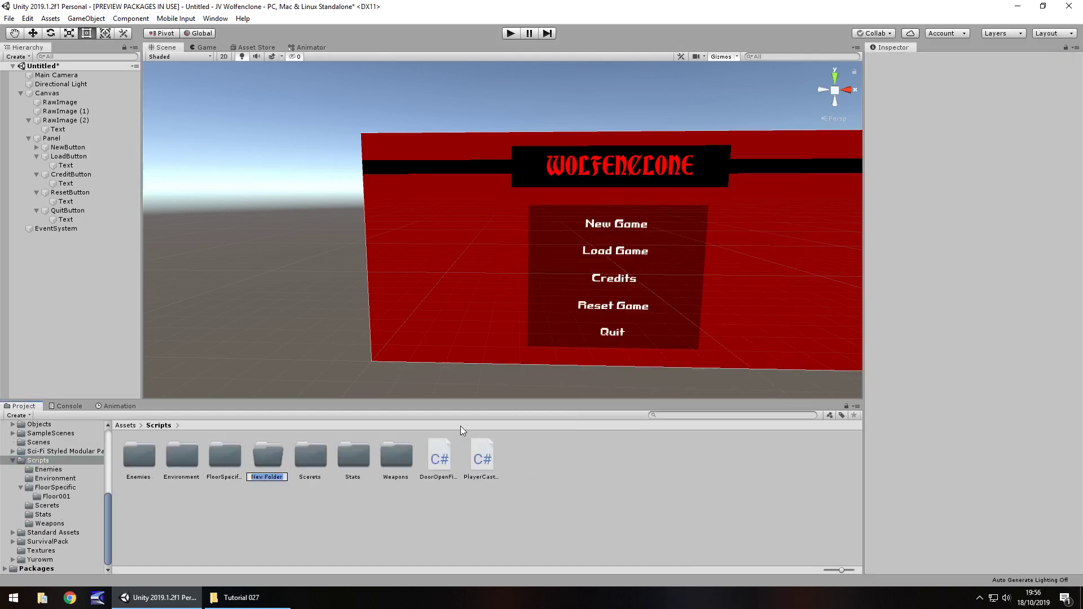
pyautogui.write('MenuScripts')
pyautogui.press('Return')
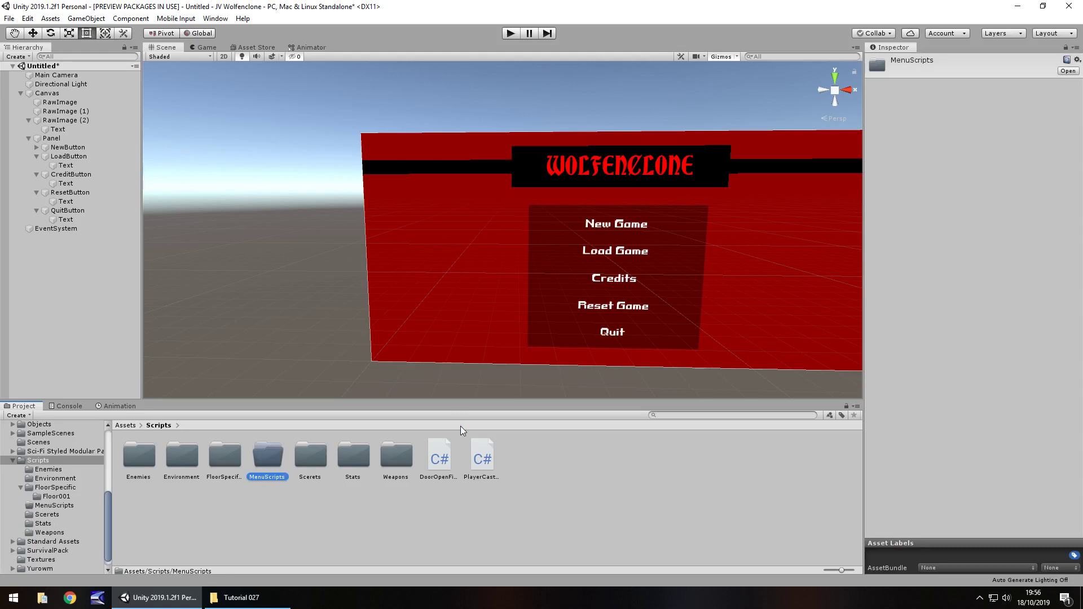
pyautogui.press('Return')
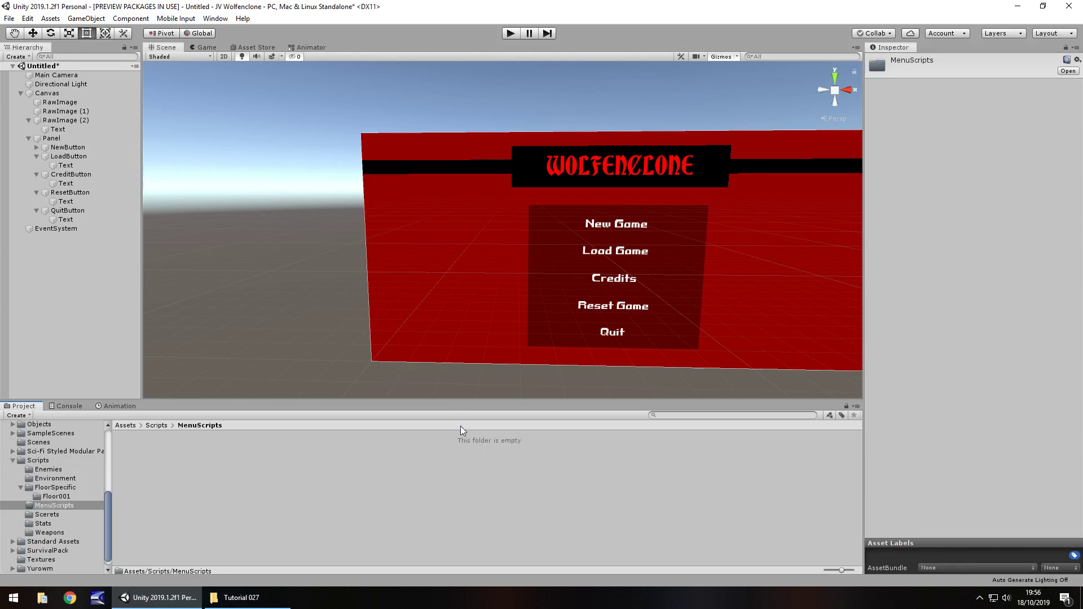
# Step: Create a C# script named MainMenuControl in MenuScripts and open it in Visual Studio
pyautogui.rightClick(230, 468)
pyautogui.moveTo(290, 195)
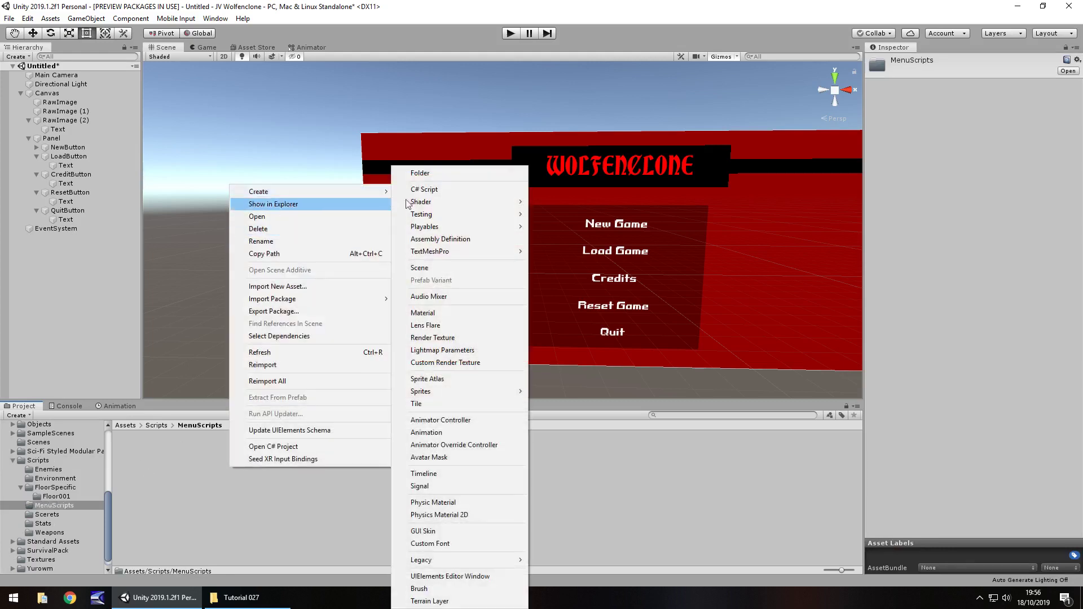
pyautogui.click(428, 190)
pyautogui.write('MainMe3nu')
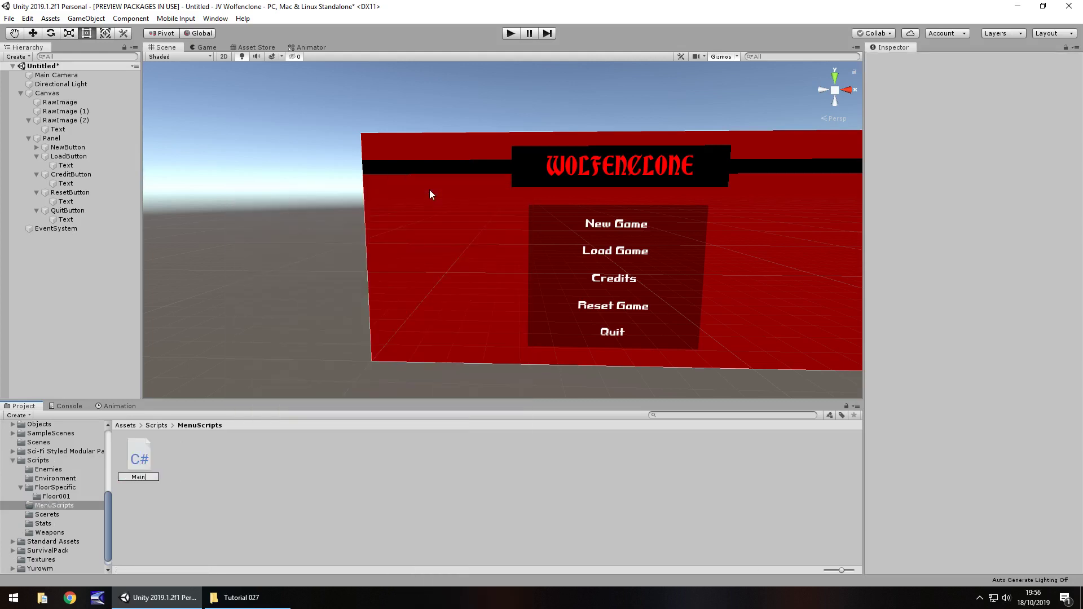
pyautogui.press('BackSpace')
pyautogui.press('BackSpace')
pyautogui.press('BackSpace')
pyautogui.write('nu')
pyautogui.write('Control')
pyautogui.press('Return')
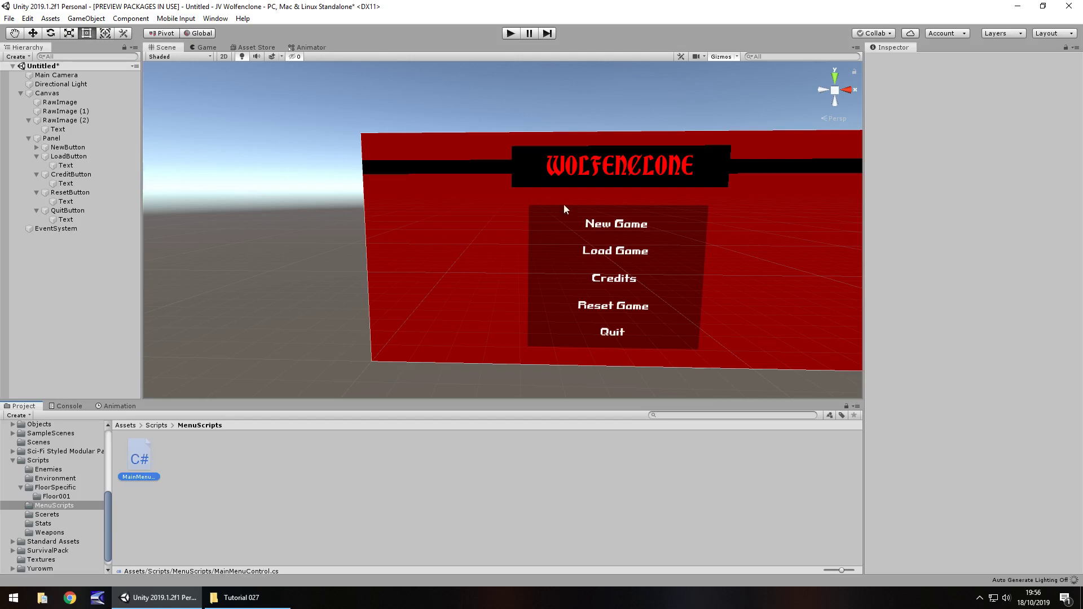
pyautogui.doubleClick(141, 473)
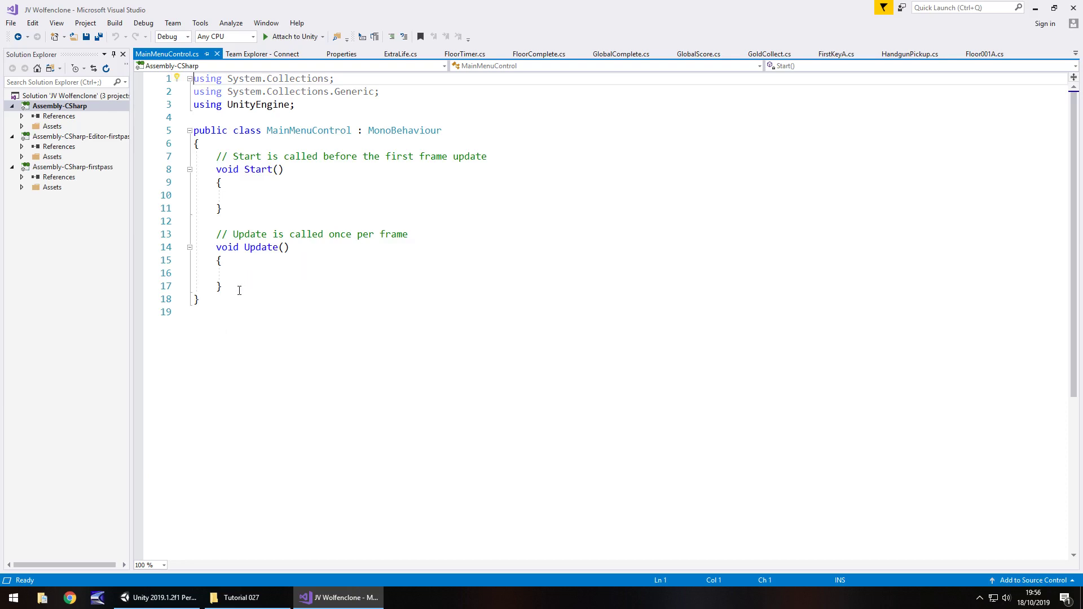
# Step: Delete the Start and Update methods and add 'using UnityEngine.SceneManagement;' below the UnityEngine import
pyautogui.moveTo(239, 287); pyautogui.dragTo(188, 160)
pyautogui.press('Delete')
pyautogui.click(323, 106)
pyautogui.press('Return')
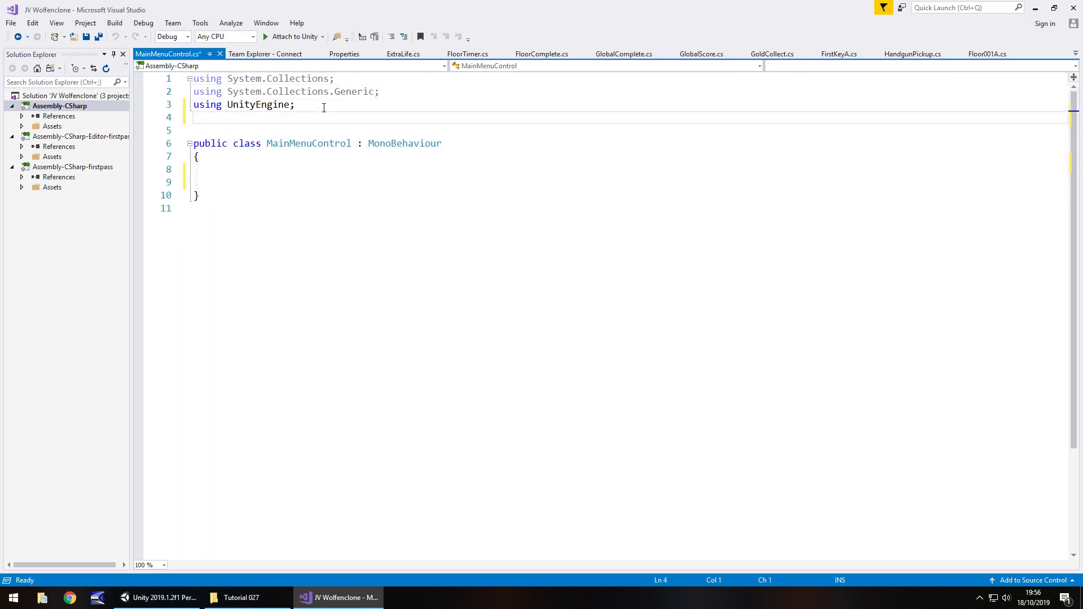
pyautogui.write('using Unity')
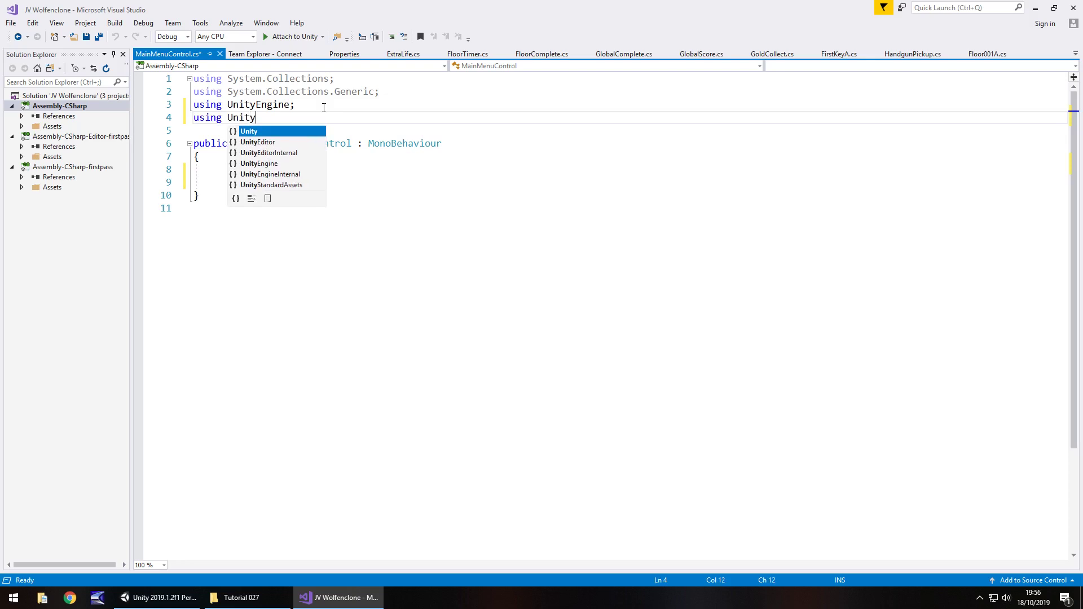
pyautogui.write('Engine.Sc')
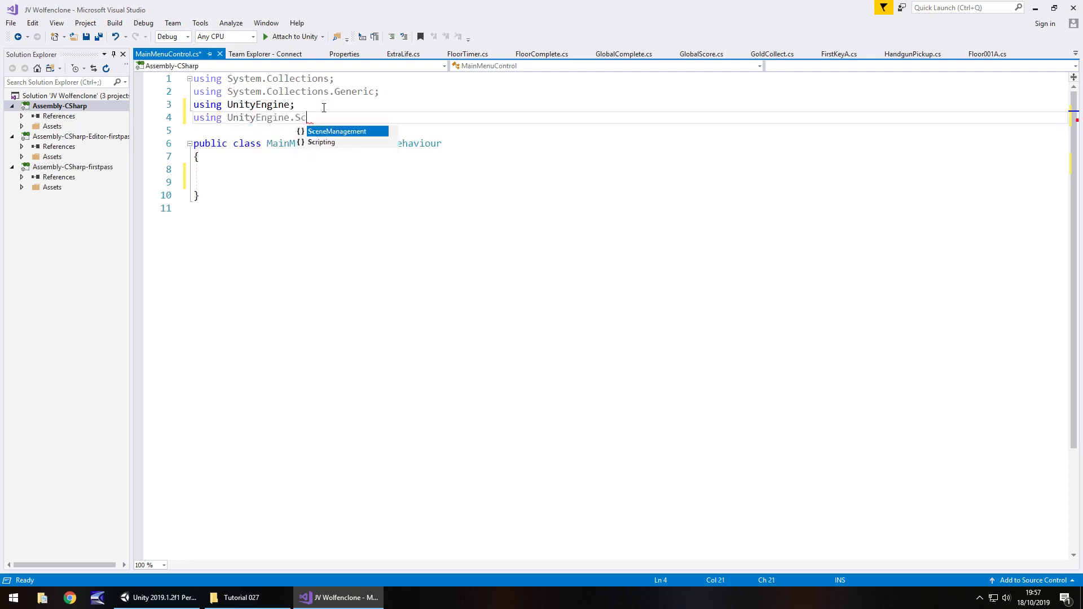
pyautogui.write('eneManagement;')
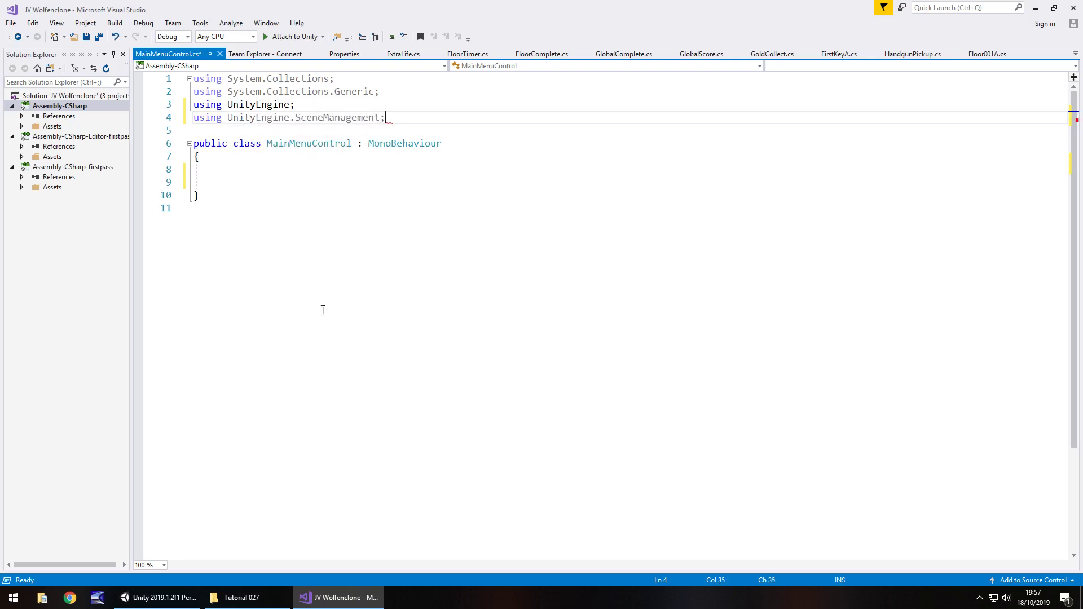
pyautogui.click(190, 596)
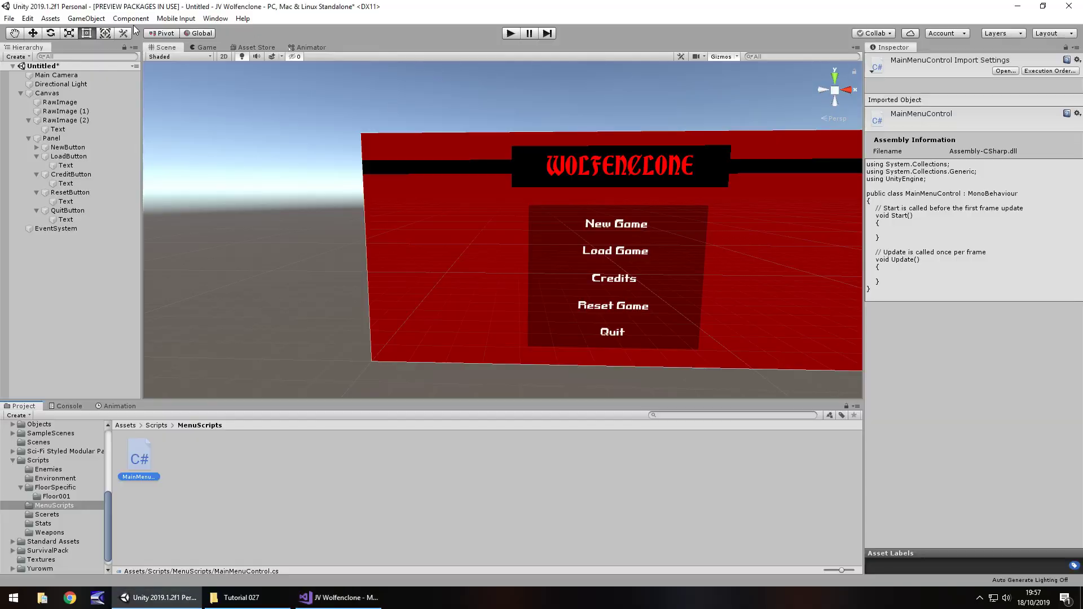
# Step: Save the current scene as MainMenu in the Scenes folder
pyautogui.click(8, 18)
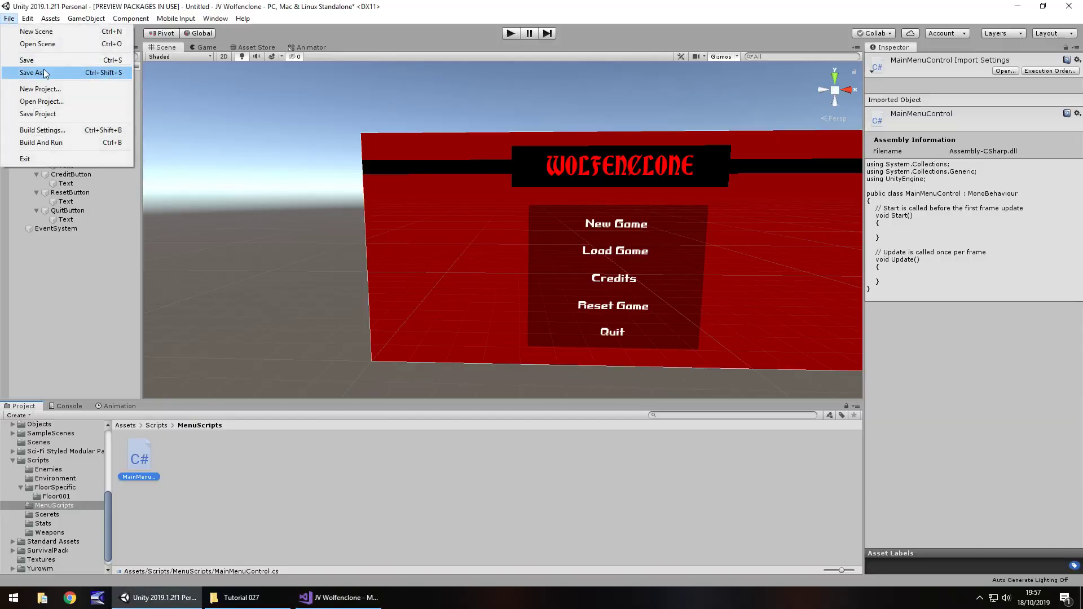
pyautogui.click(43, 70)
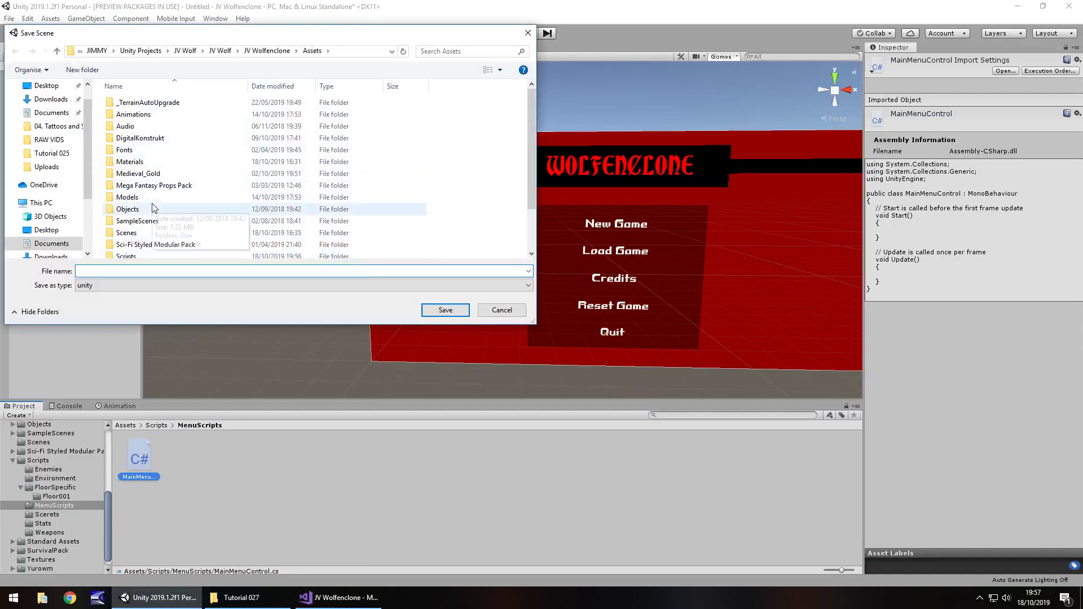
pyautogui.doubleClick(135, 233)
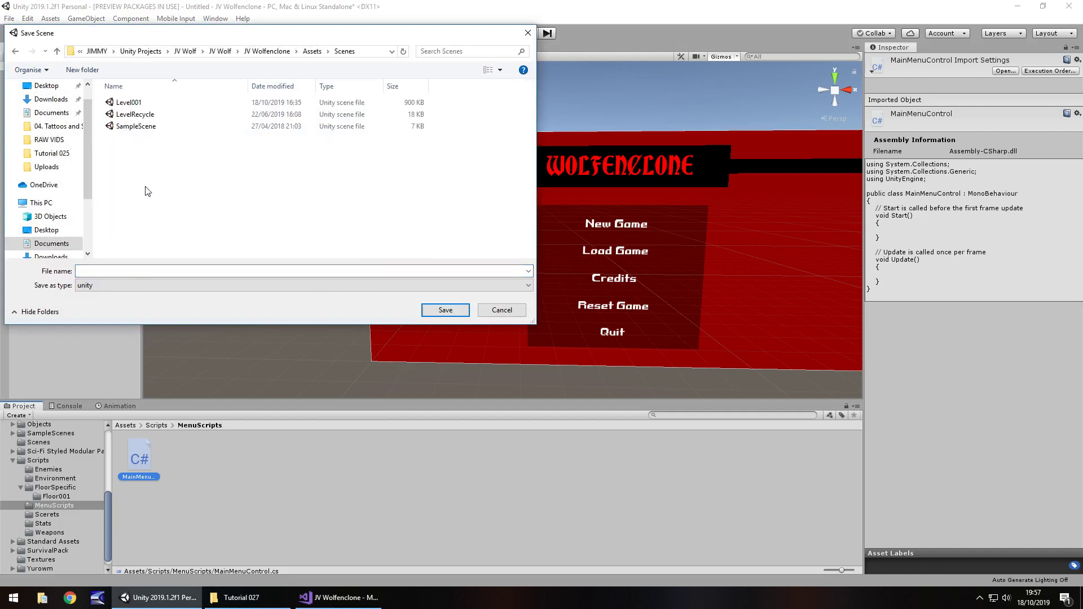
pyautogui.click(111, 272)
pyautogui.write('Ma')
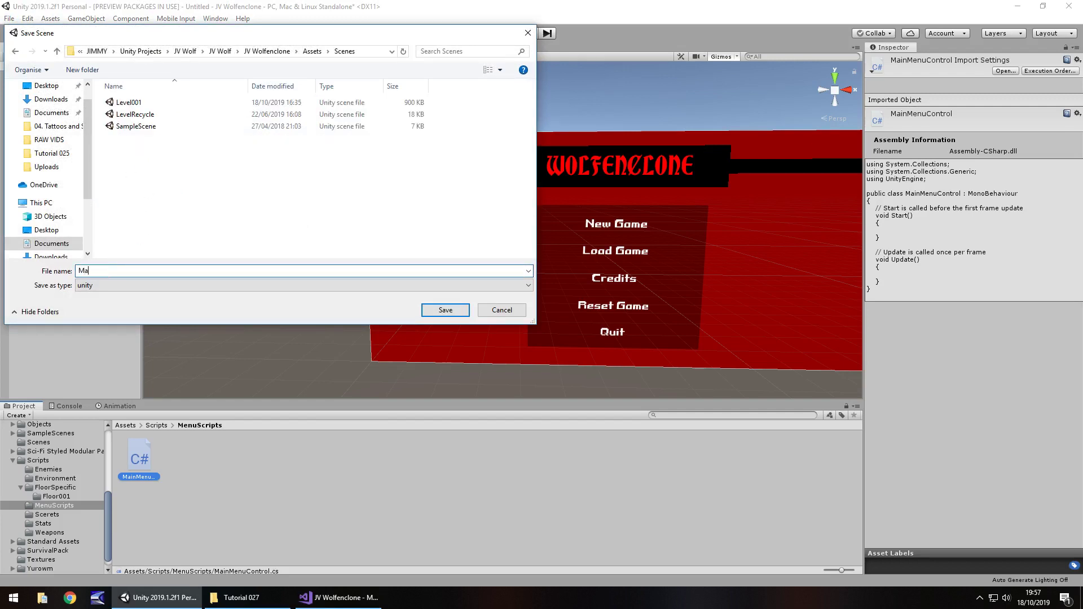
pyautogui.write('inMenu')
pyautogui.press('Return')
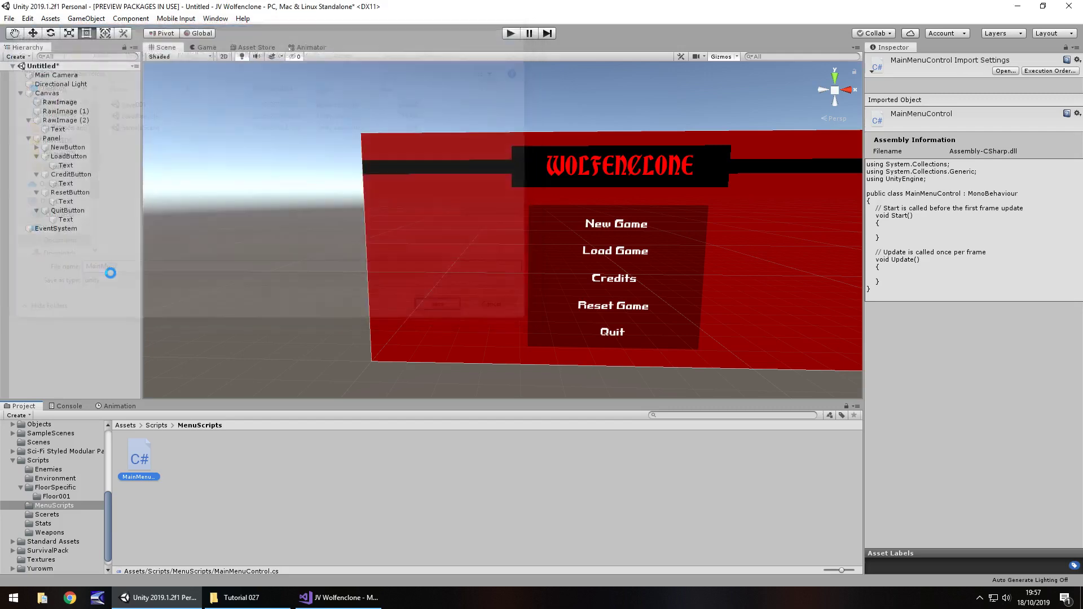
# Step: Add the open MainMenu scene to the build's scene list and start a new line in MainMenuControl's class body
pyautogui.click(9, 18)
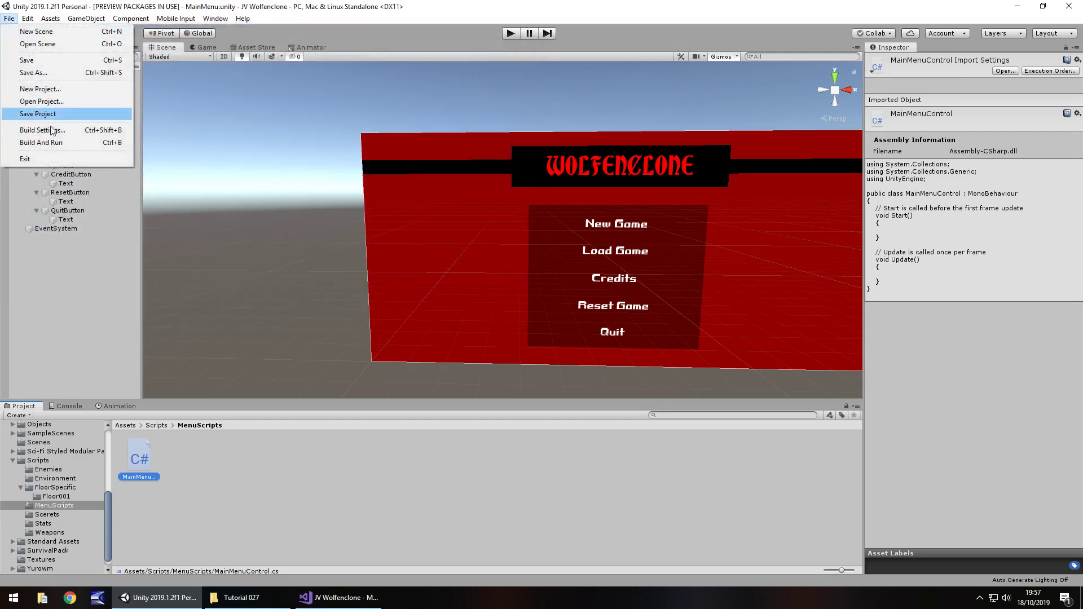
pyautogui.click(28, 130)
pyautogui.click(404, 190)
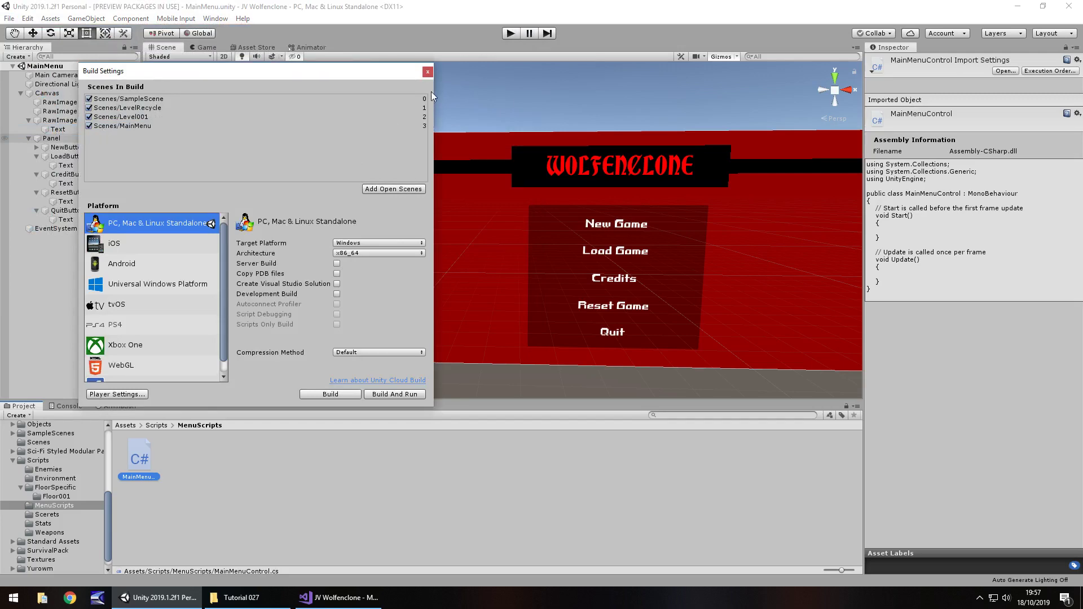
pyautogui.click(427, 73)
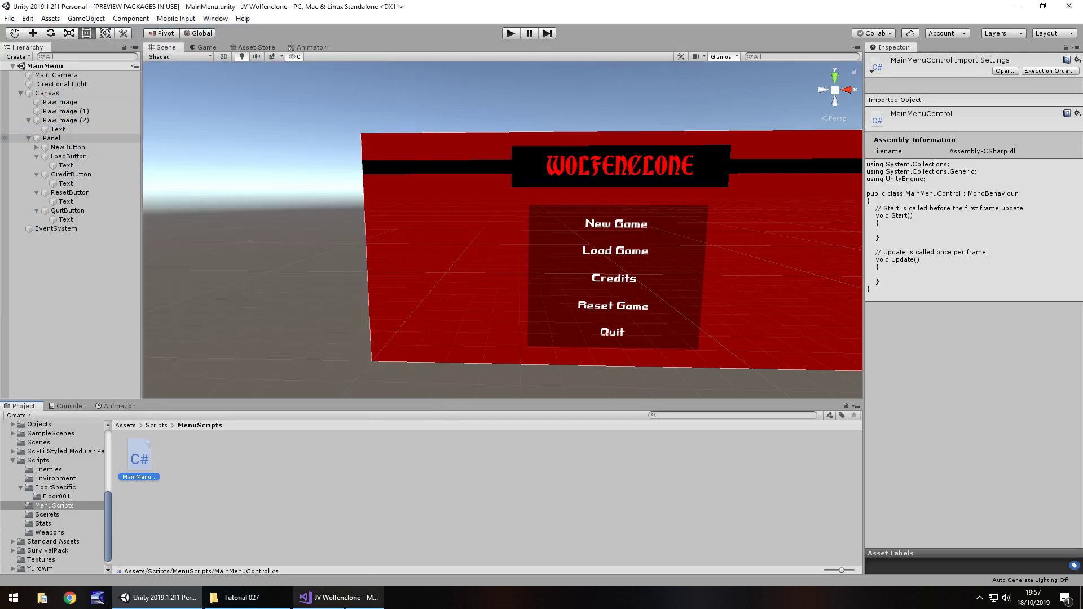
pyautogui.click(316, 598)
pyautogui.click(310, 171)
pyautogui.press('Return')
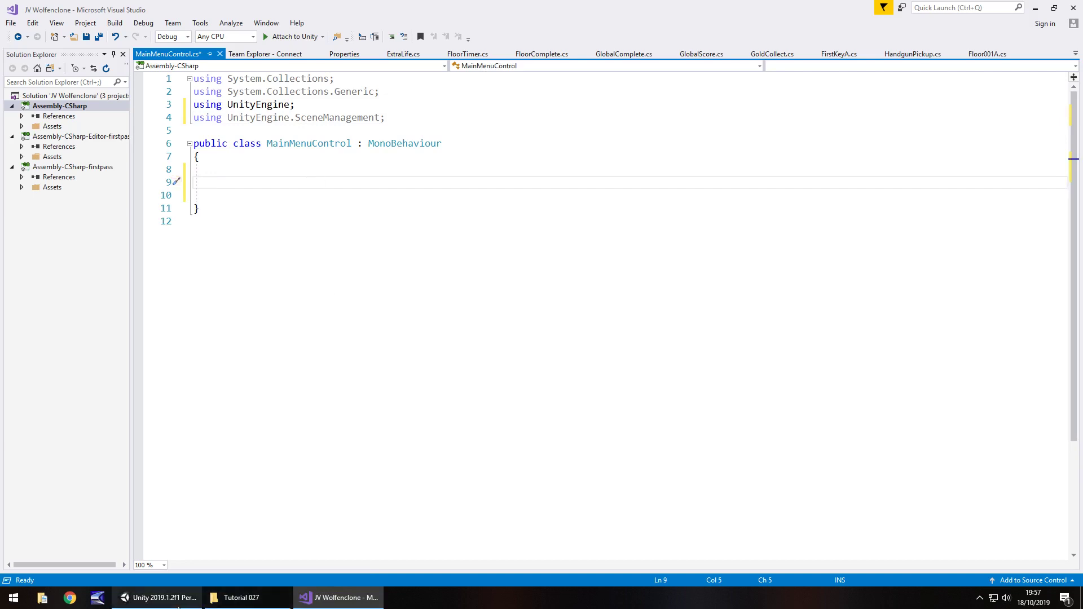
# Step: Declare public void NewGame () with an opening brace inside the MainMenuControl class
pyautogui.moveTo(171, 600)
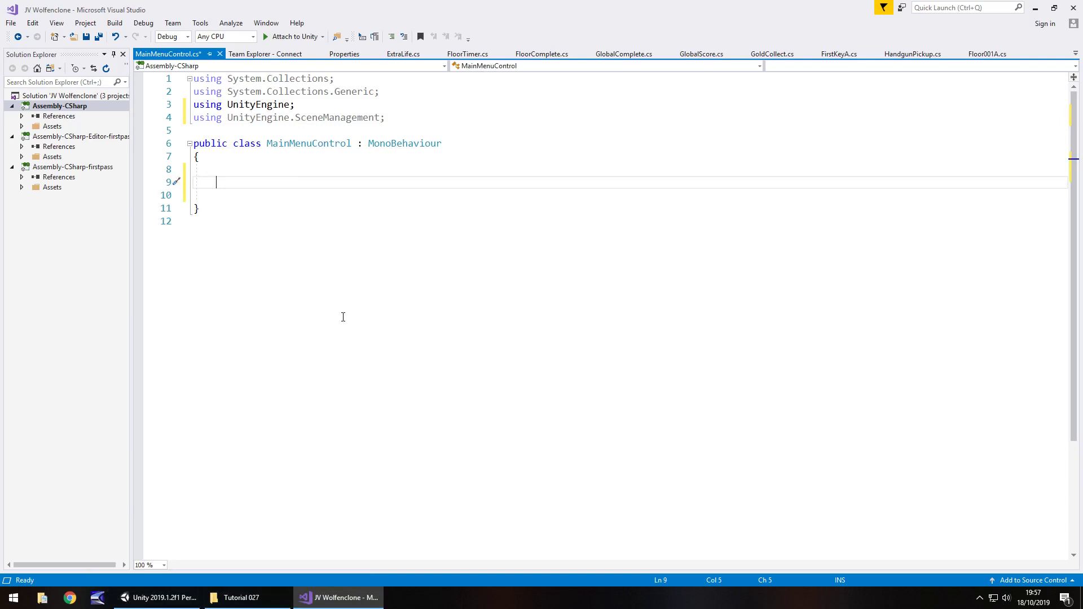
pyautogui.write('publ')
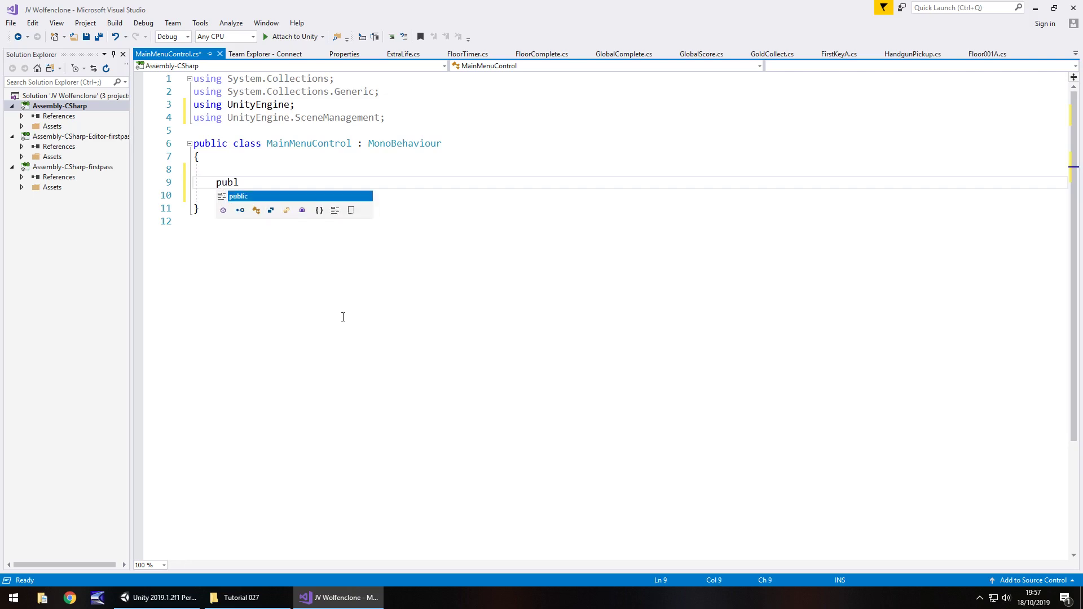
pyautogui.write('ic void ')
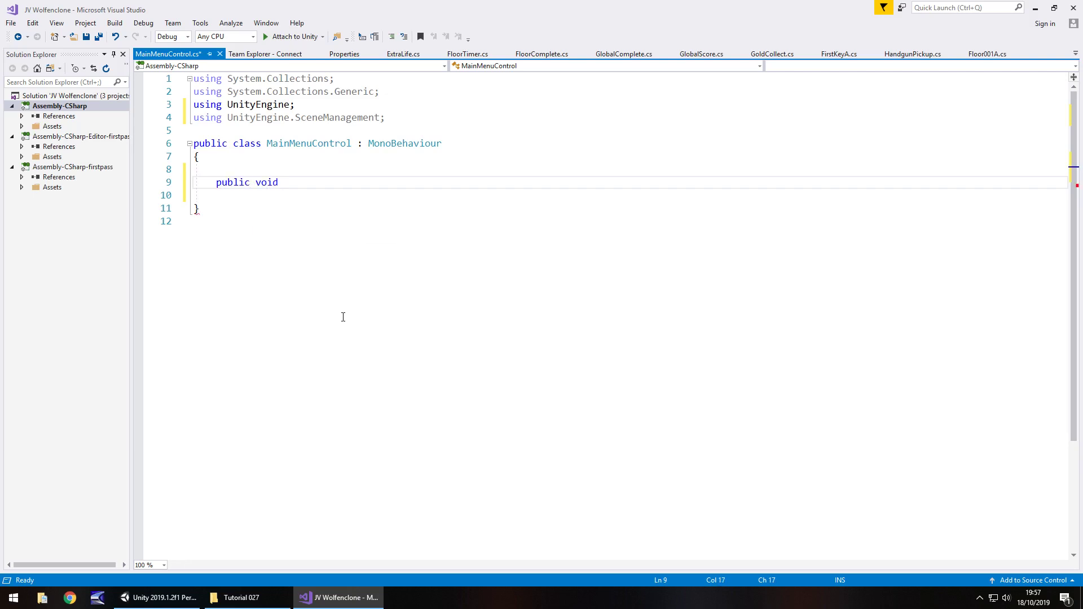
pyautogui.write('NewG')
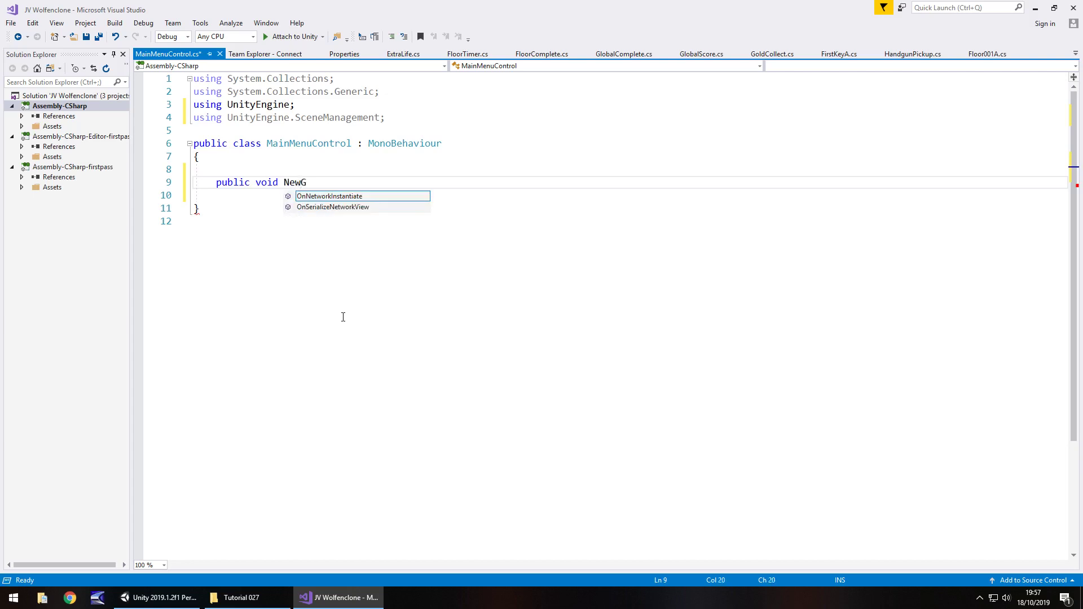
pyautogui.write('ame ()')
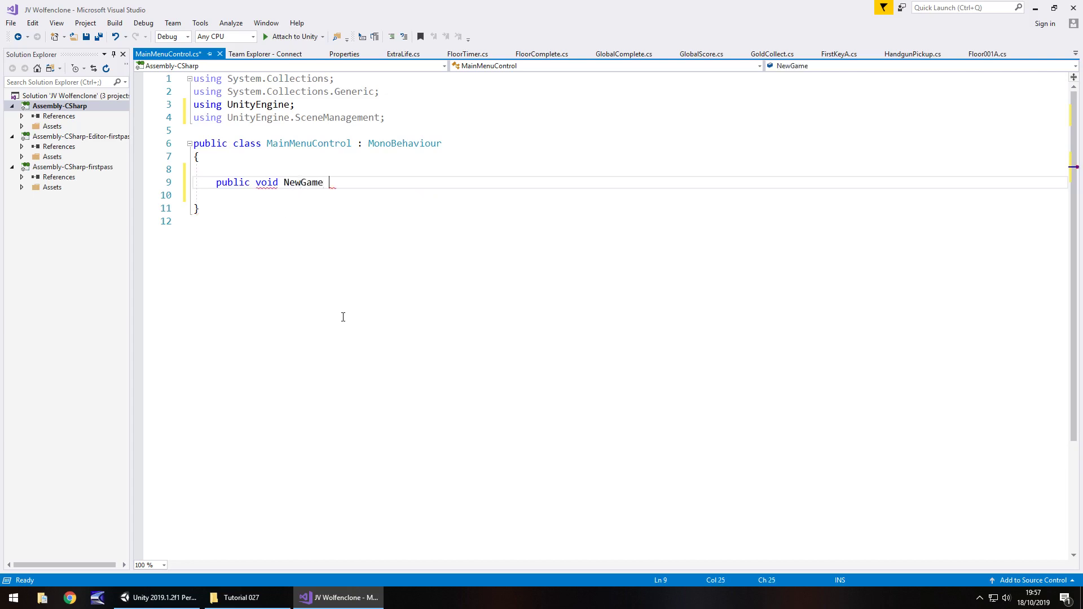
pyautogui.press('Return')
pyautogui.write('{')
pyautogui.press('Return')
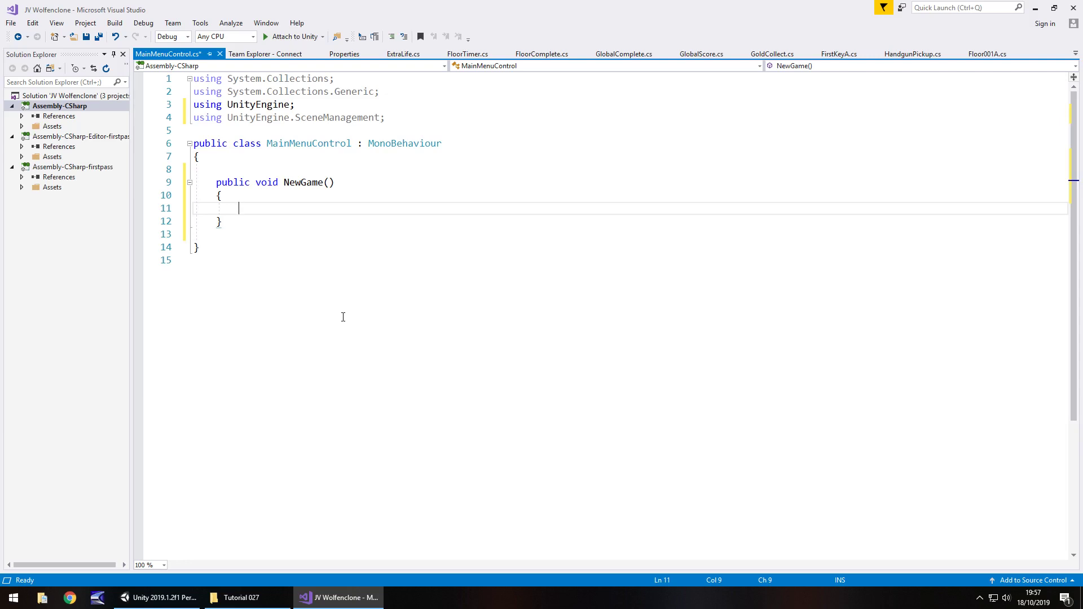
# Step: Declare public AudioSource clickSound and public GameObject fadeOut fields at the top of the class
pyautogui.click(259, 159)
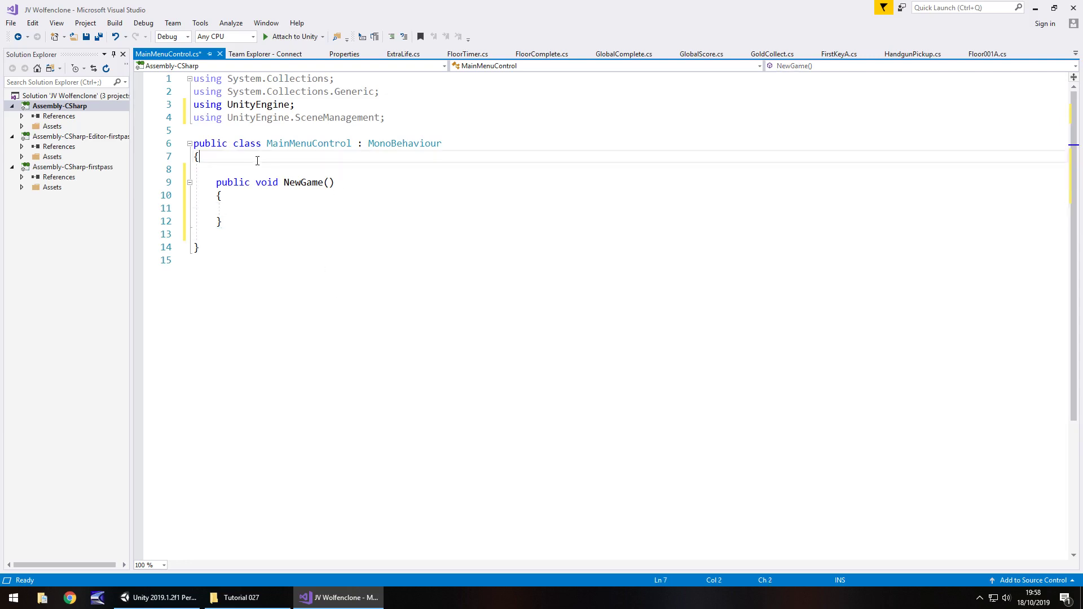
pyautogui.press('Return')
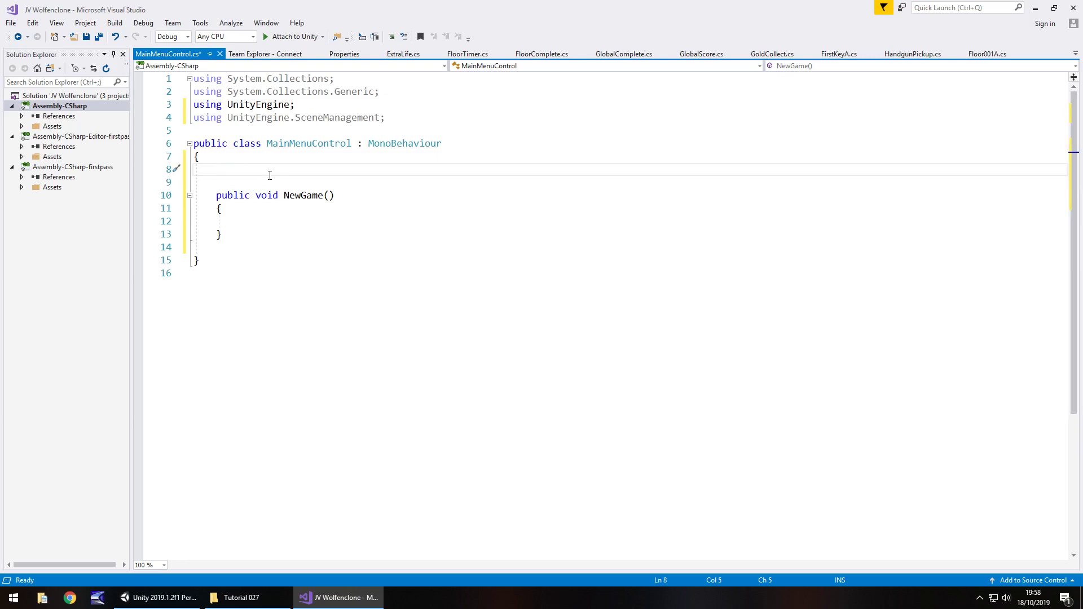
pyautogui.write('public AudioS')
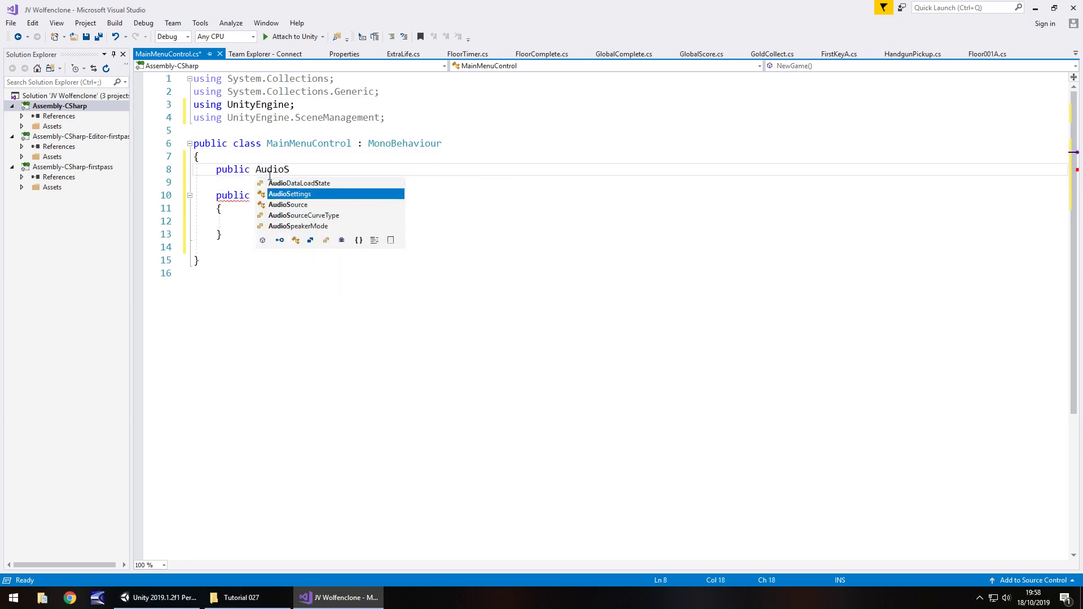
pyautogui.write('ource ')
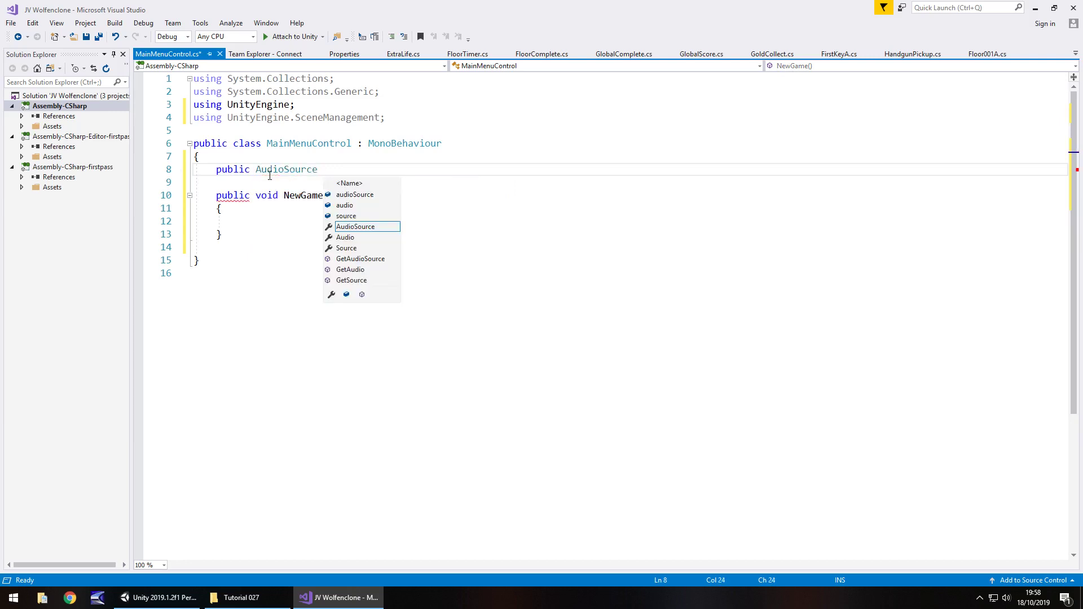
pyautogui.write('clickSo')
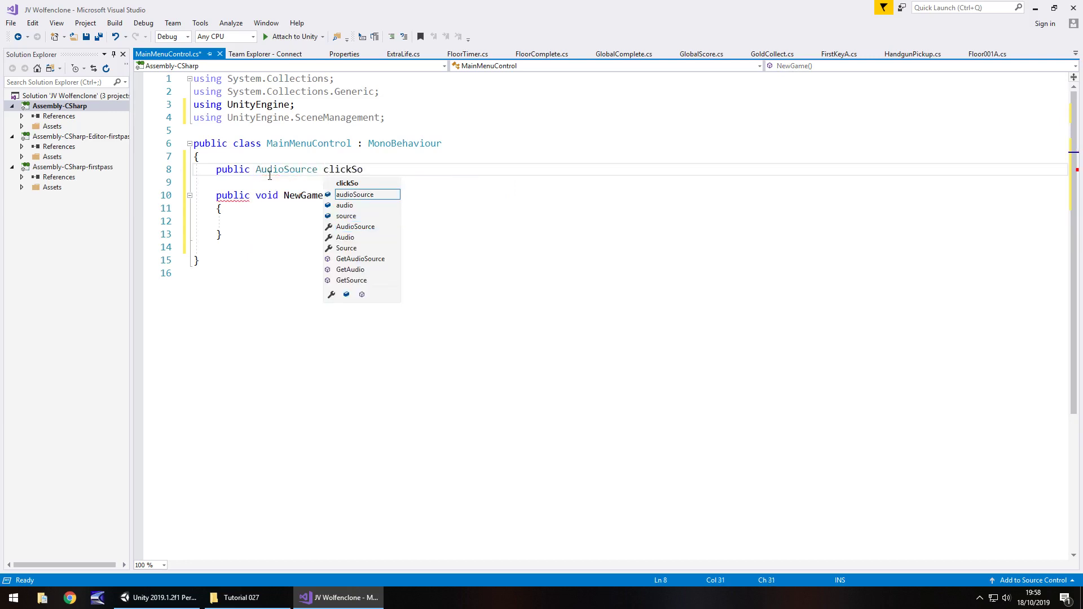
pyautogui.write('und;')
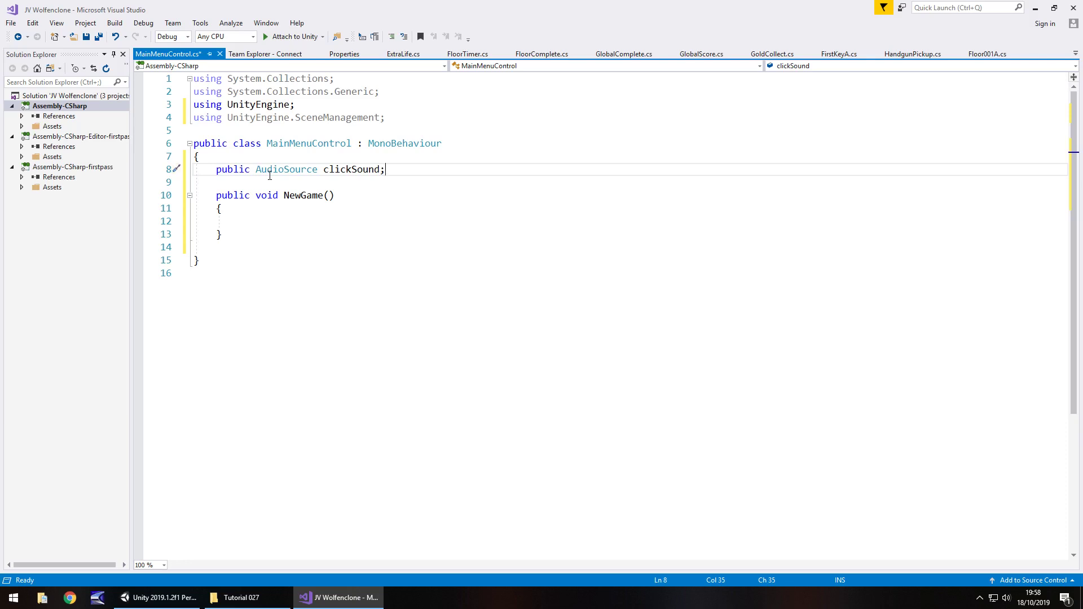
pyautogui.press('Return')
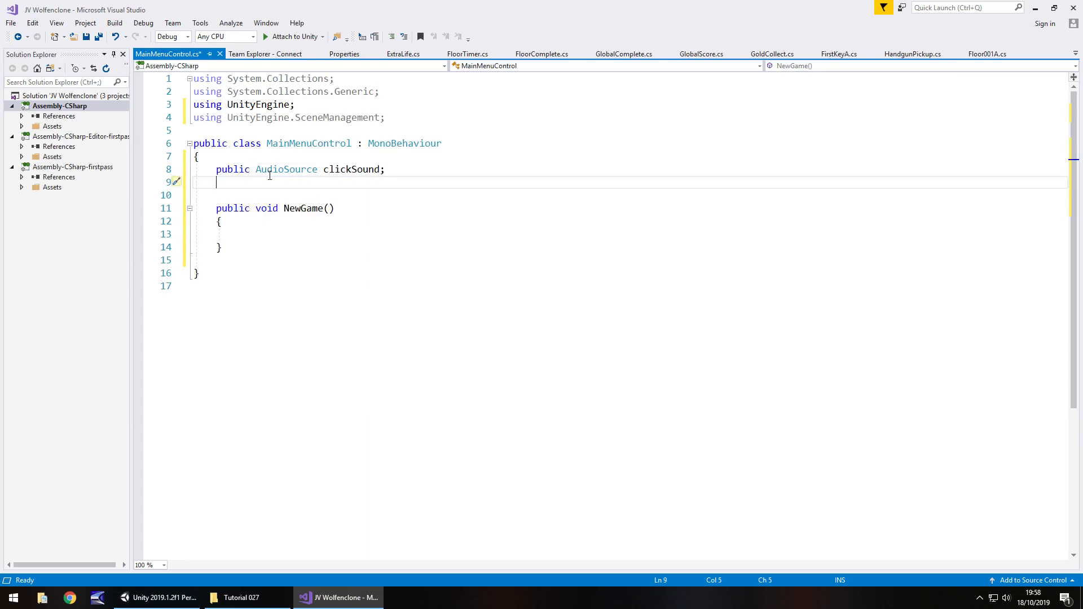
pyautogui.write('public GameObject fad')
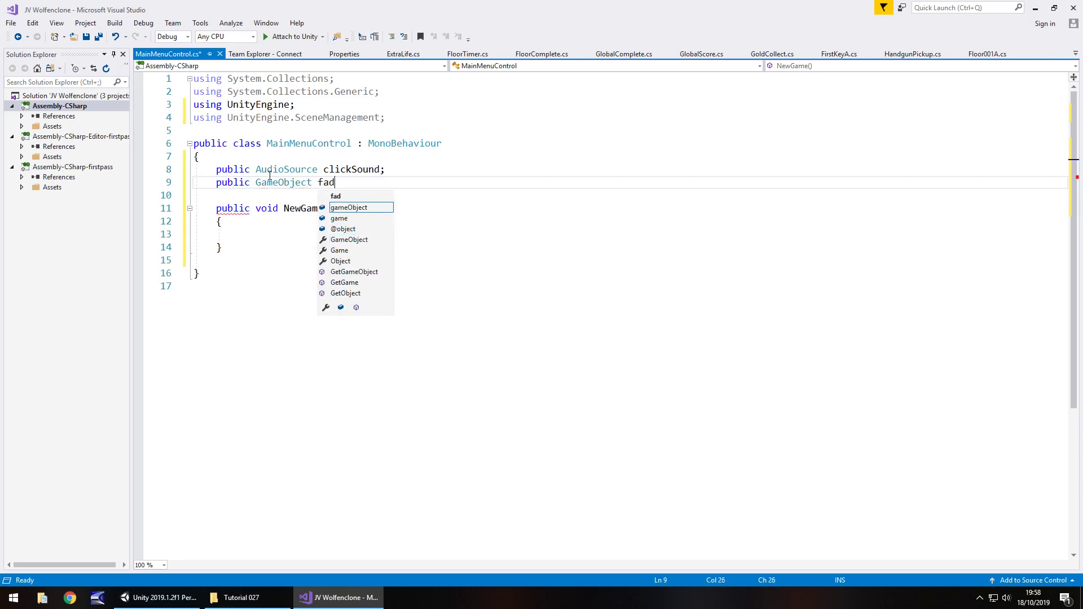
pyautogui.write('eOut;')
# Step: Add an IEnumerator NewGameRoutine() coroutine with an opening brace below the NewGame method
pyautogui.click(319, 233)
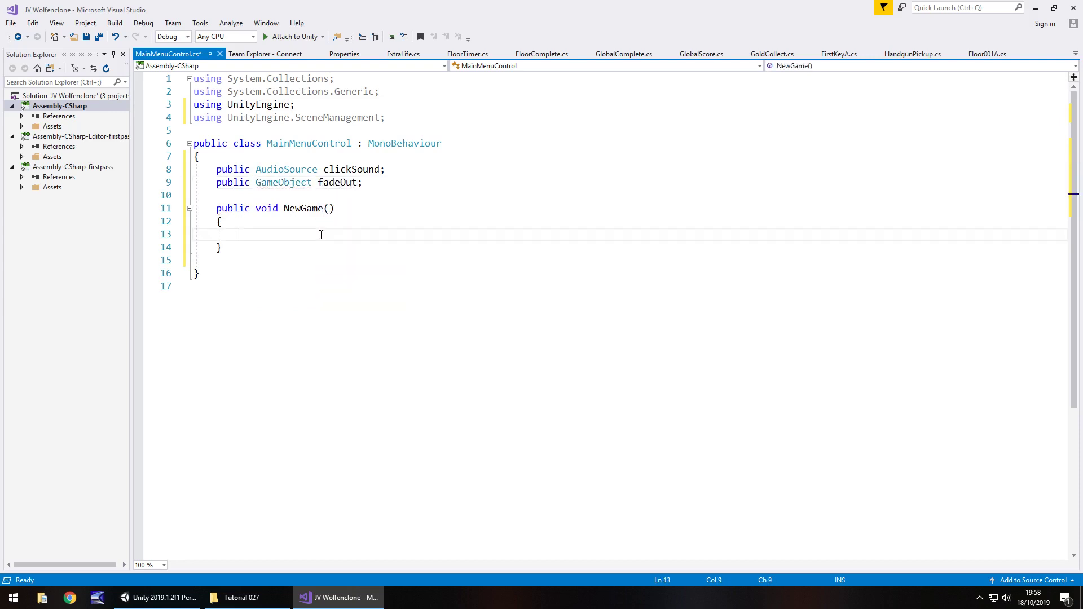
pyautogui.click(275, 248)
pyautogui.press('Return')
pyautogui.press('Return')
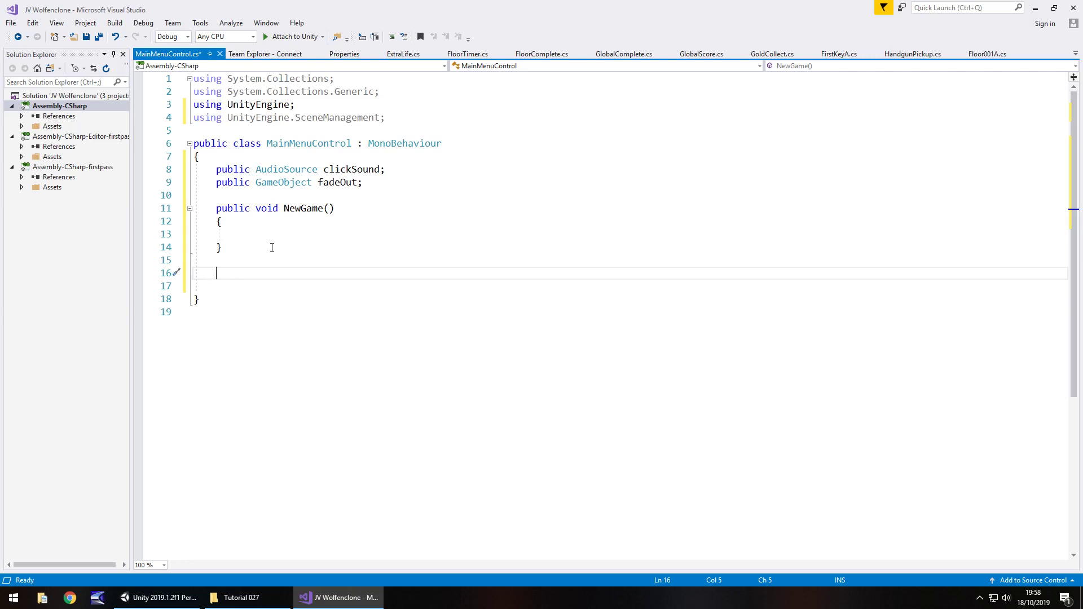
pyautogui.write('IEnumerat')
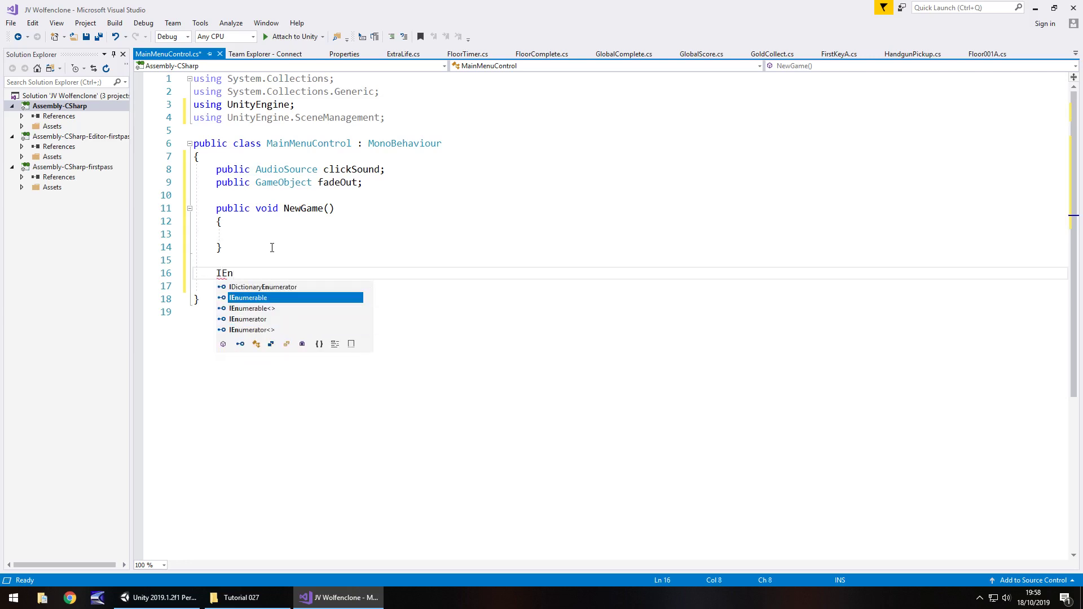
pyautogui.press('Tab')
pyautogui.write('N')
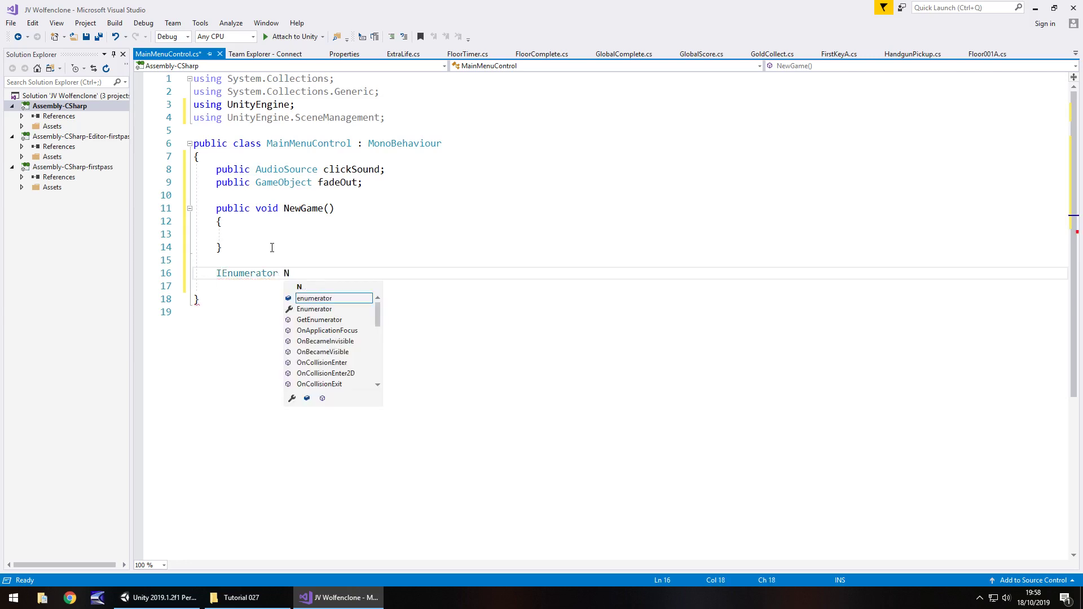
pyautogui.write('ewGam')
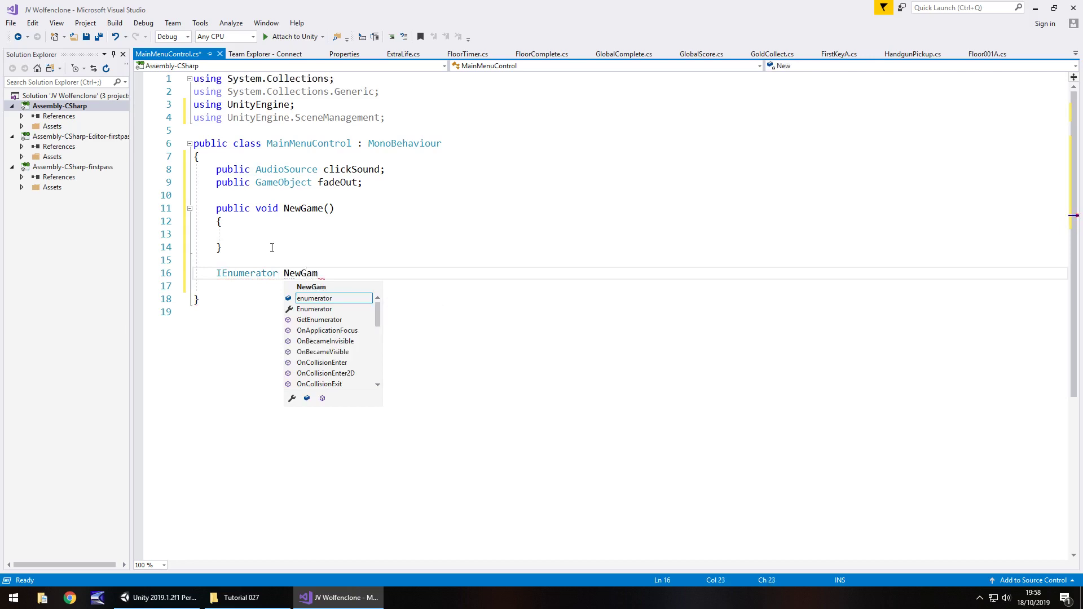
pyautogui.write('eRoutine()')
pyautogui.press('Return')
pyautogui.write('{')
pyautogui.press('Return')
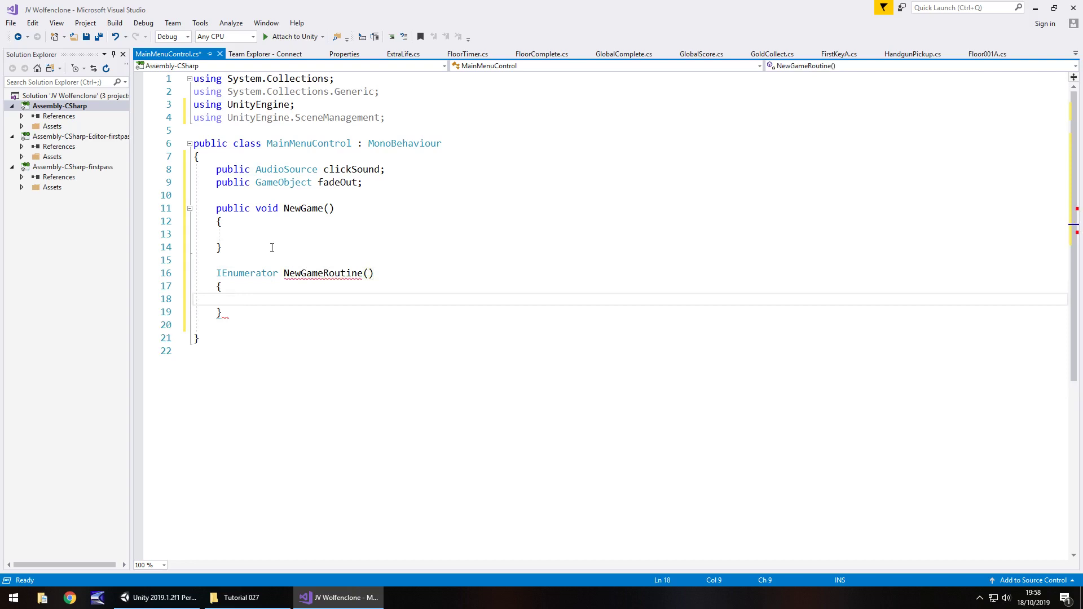
# Step: Make NewGameRoutine call clickSound.Play(); and fadeOut.SetActive(true);
pyautogui.write('click')
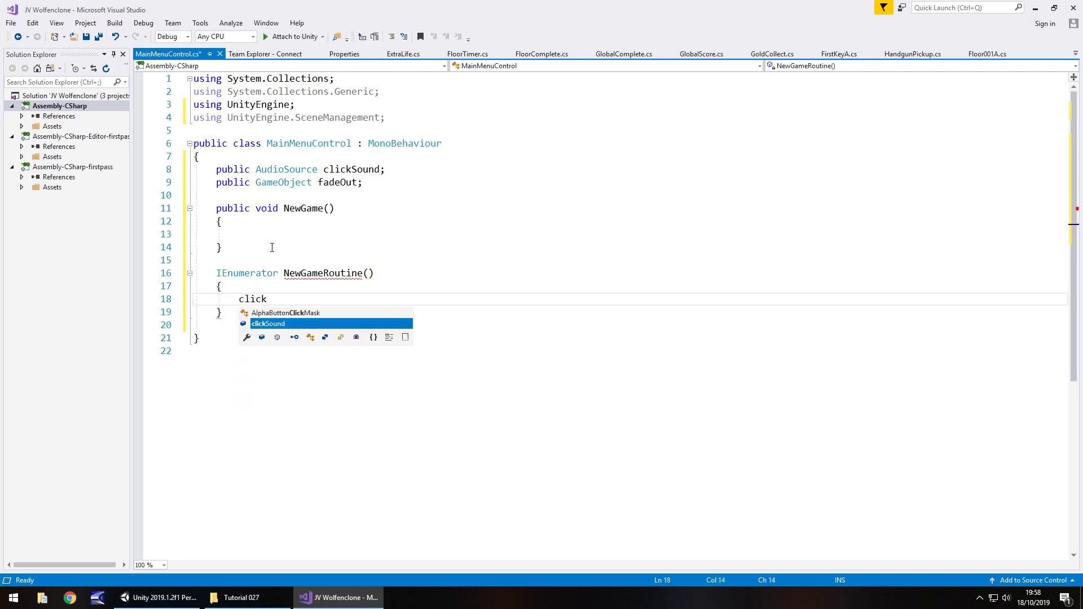
pyautogui.press('Tab')
pyautogui.write('.Play')
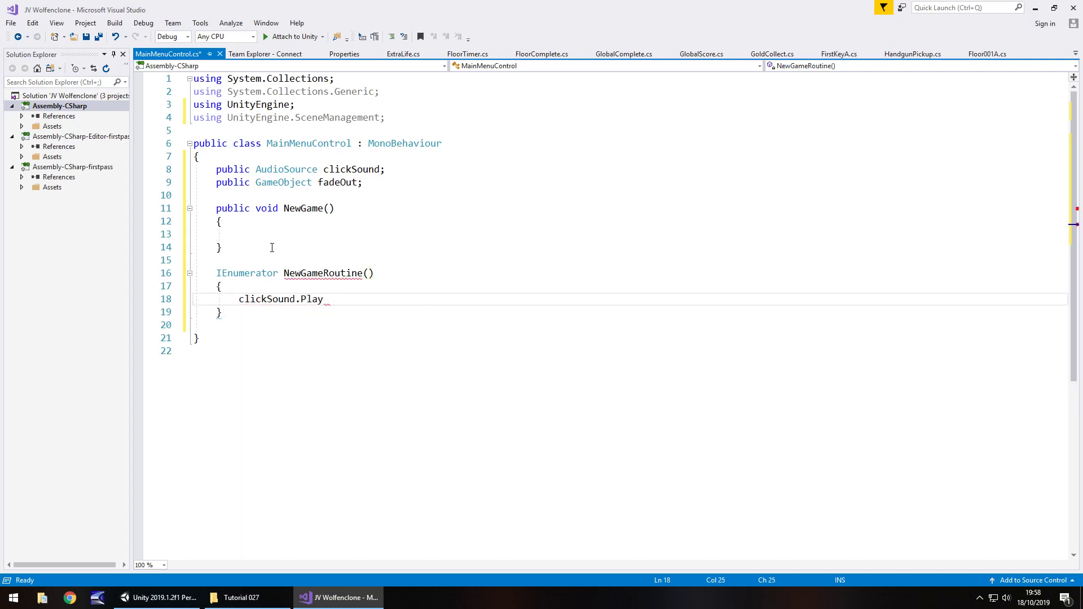
pyautogui.press('BackSpace')
pyautogui.write('();')
pyautogui.press('Return')
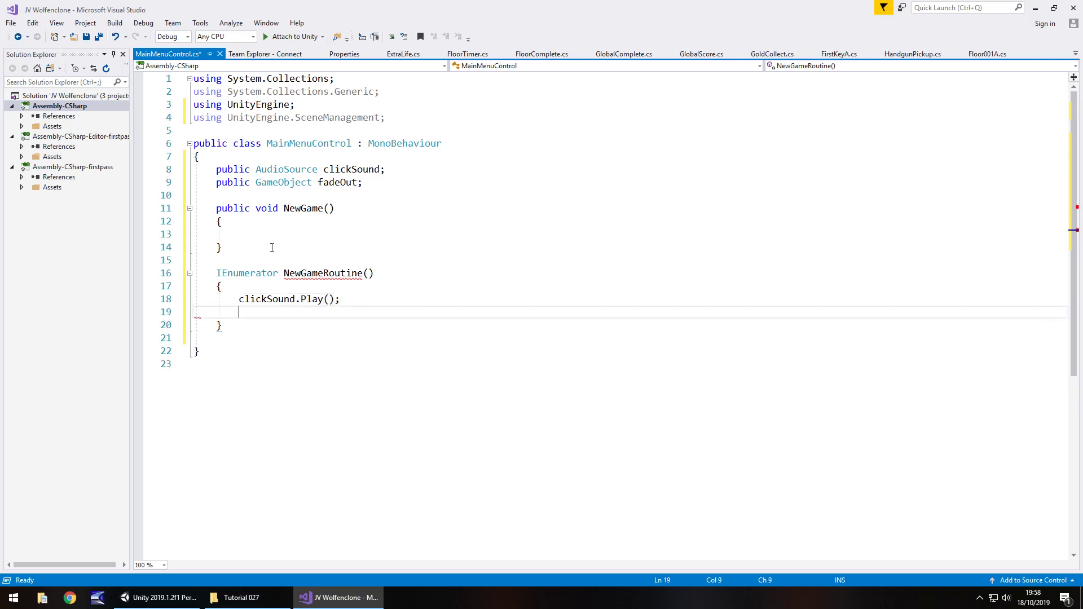
pyautogui.write('fadeOu')
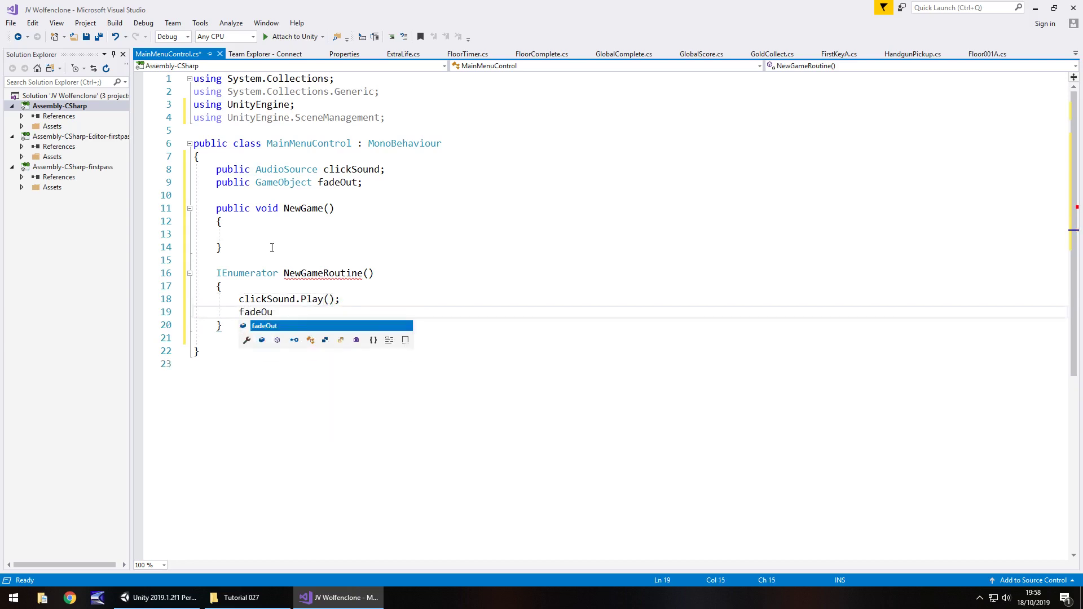
pyautogui.write('t.Se')
pyautogui.press('Tab')
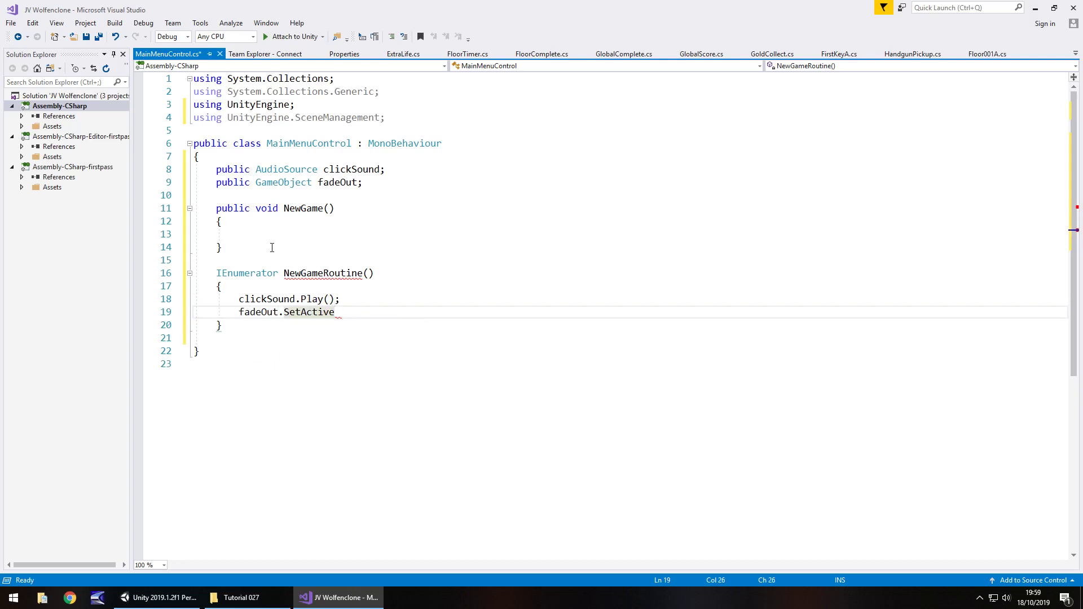
pyautogui.write('(true)')
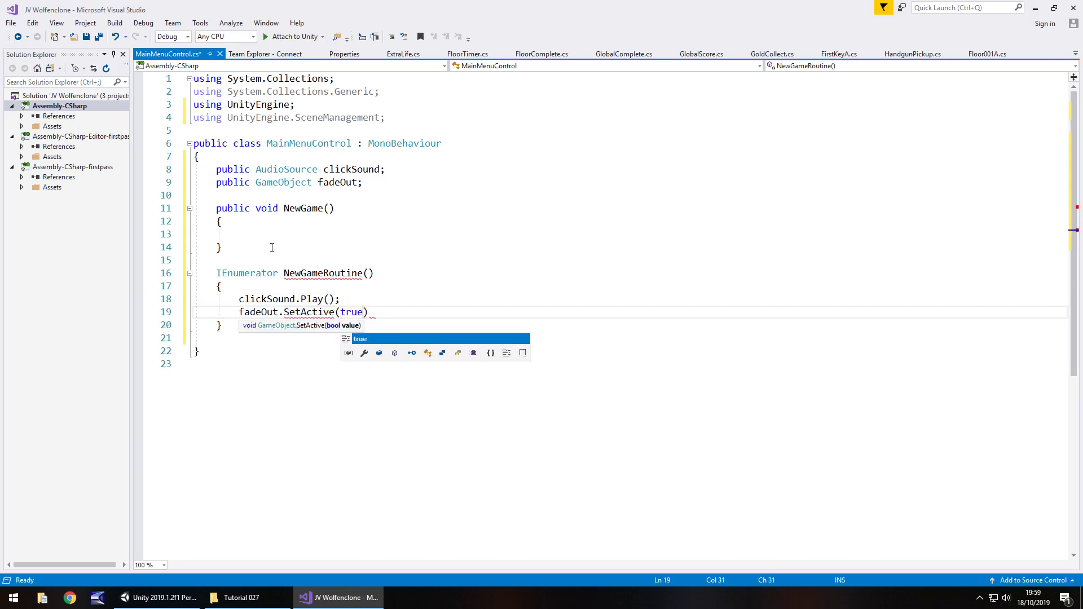
pyautogui.write(';')
pyautogui.press('Return')
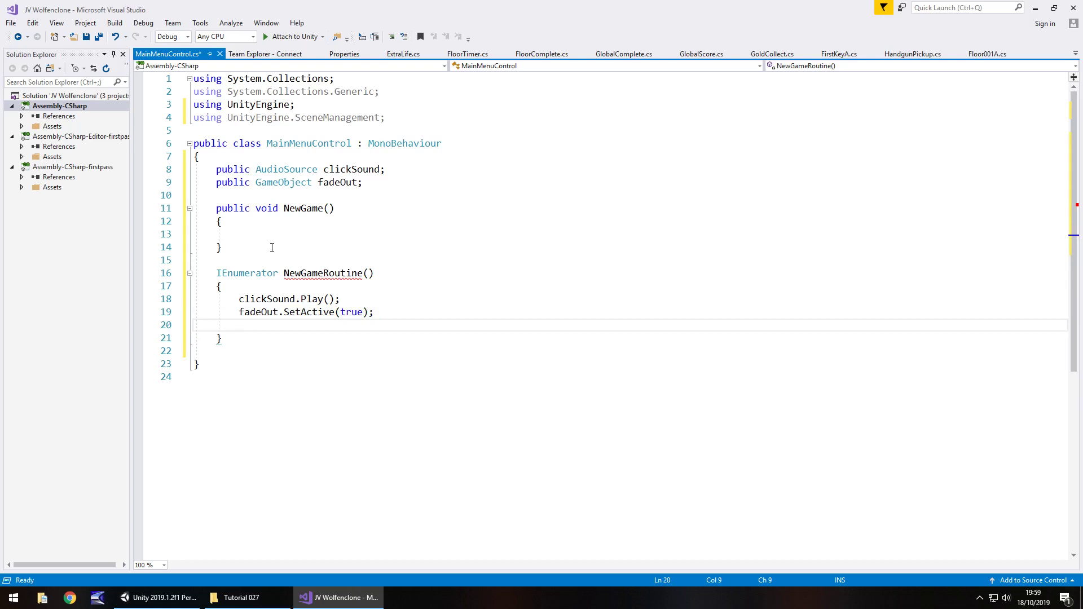
# Step: Add yield return new WaitForSeconds(2); and begin a SceneManager.LoadScene( call
pyautogui.write('yield return new')
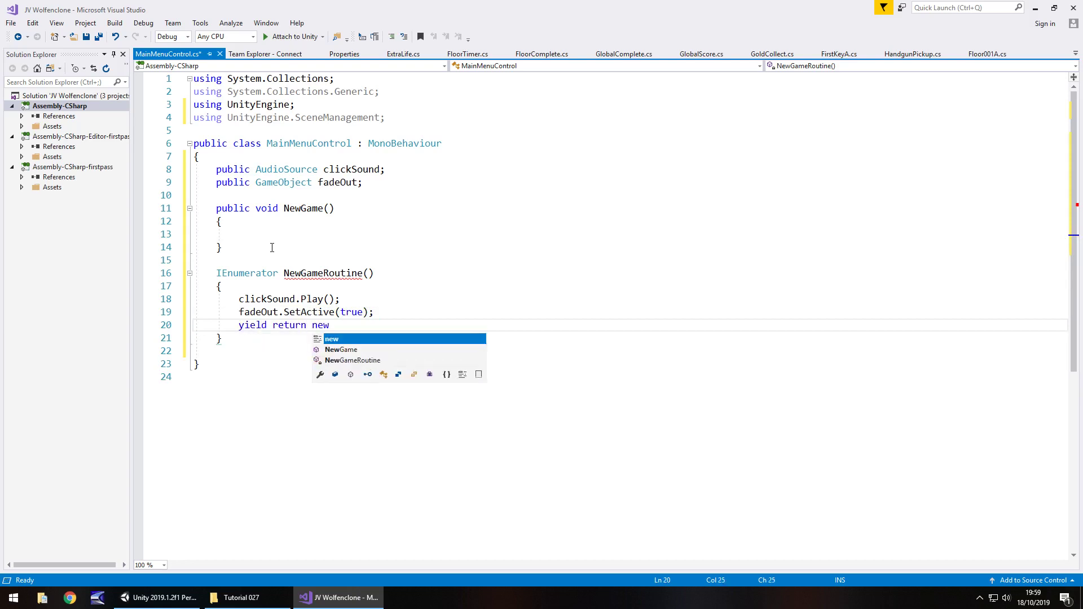
pyautogui.write(' Wait')
pyautogui.press('Down')
pyautogui.press('Down')
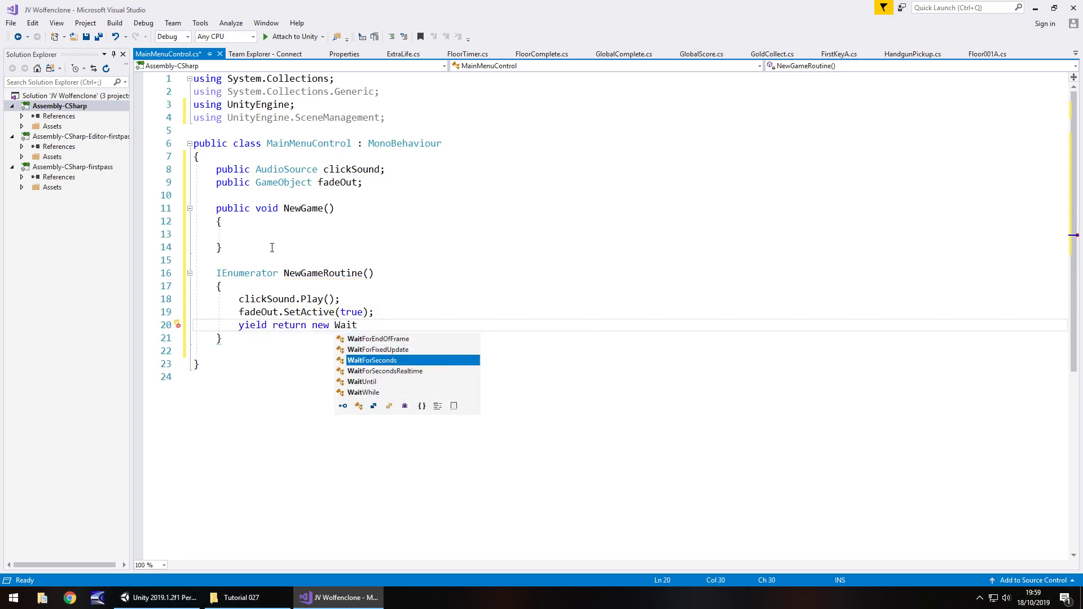
pyautogui.write('(2);')
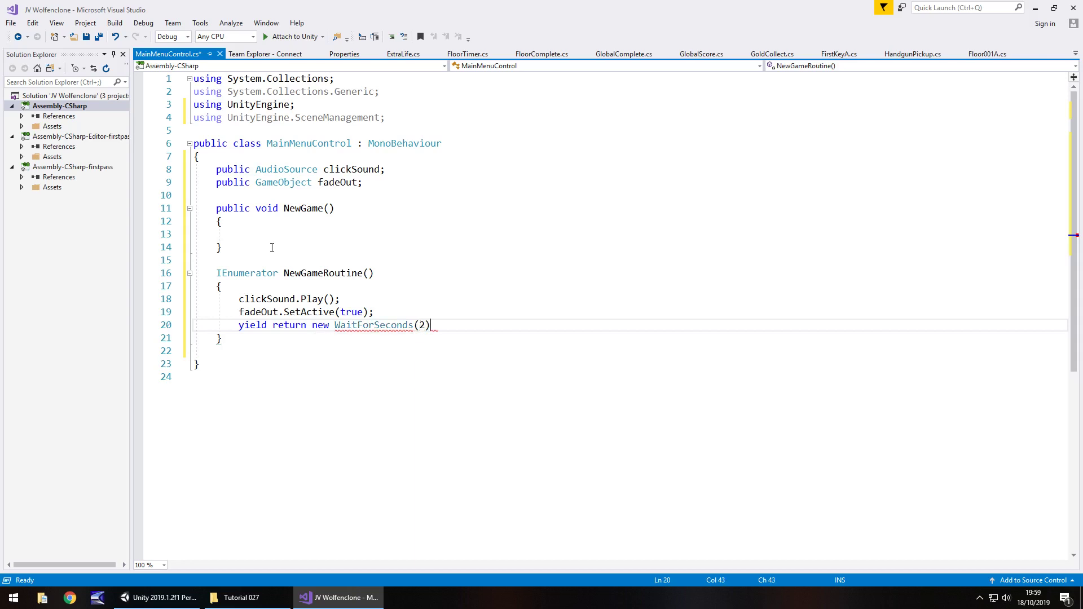
pyautogui.press('Return')
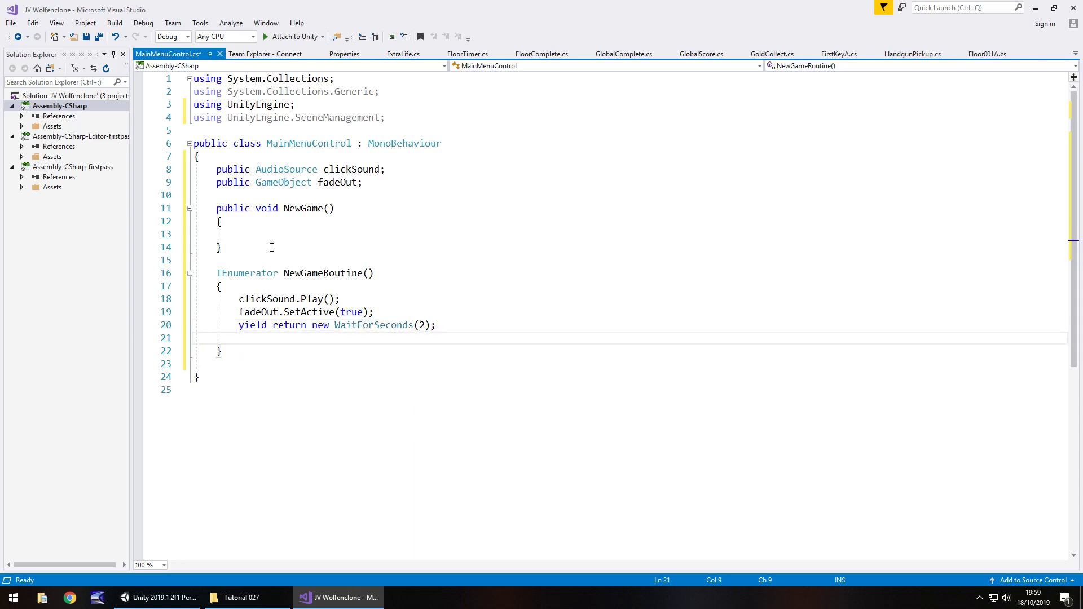
pyautogui.write('Sce')
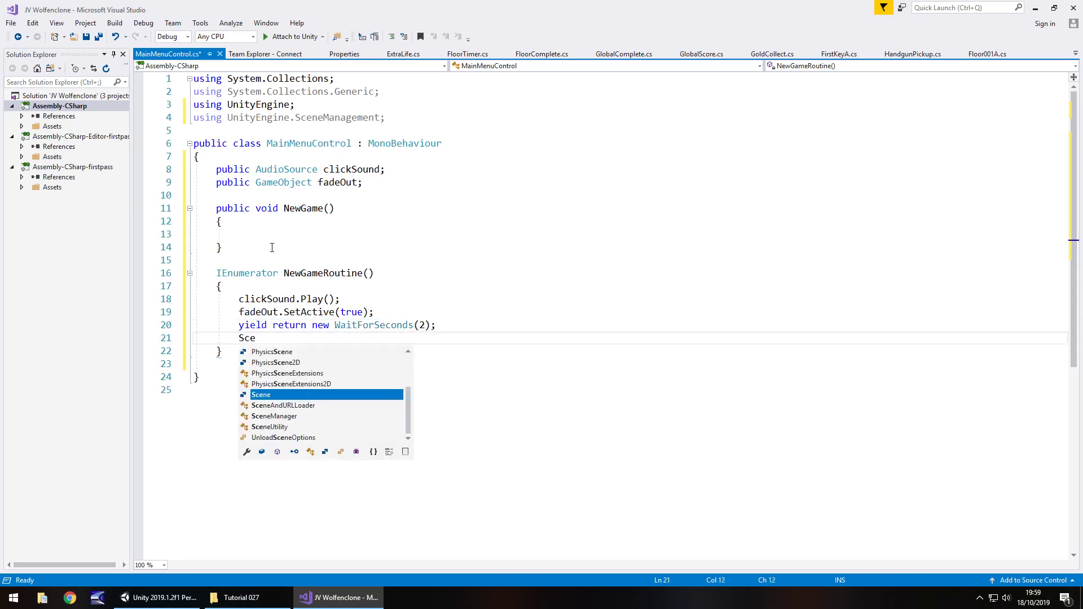
pyautogui.press('Down')
pyautogui.press('Down')
pyautogui.press('Tab')
pyautogui.write('.')
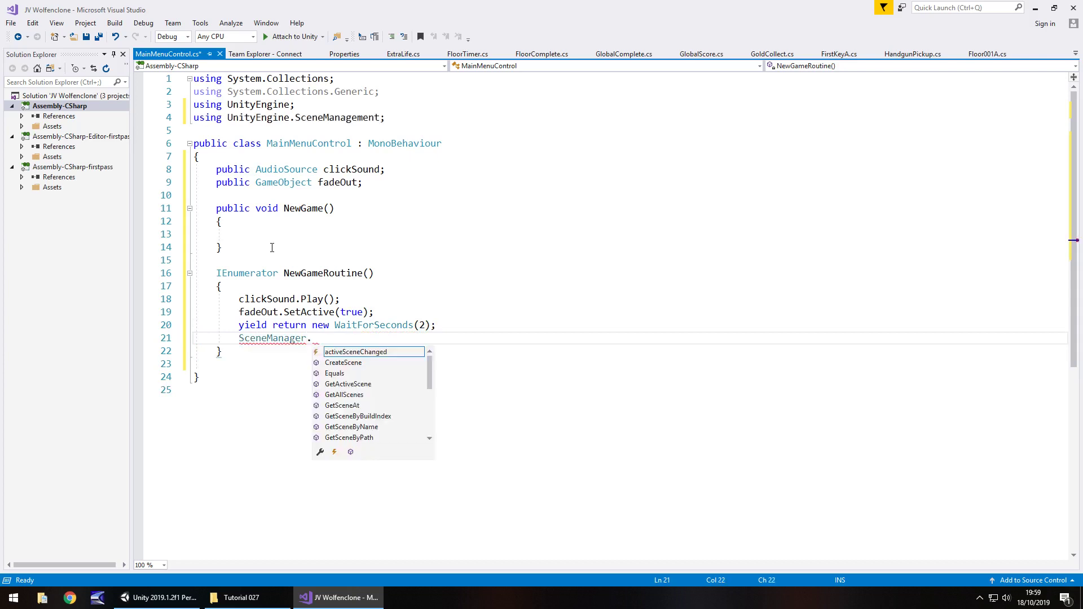
pyautogui.write('LoadScene')
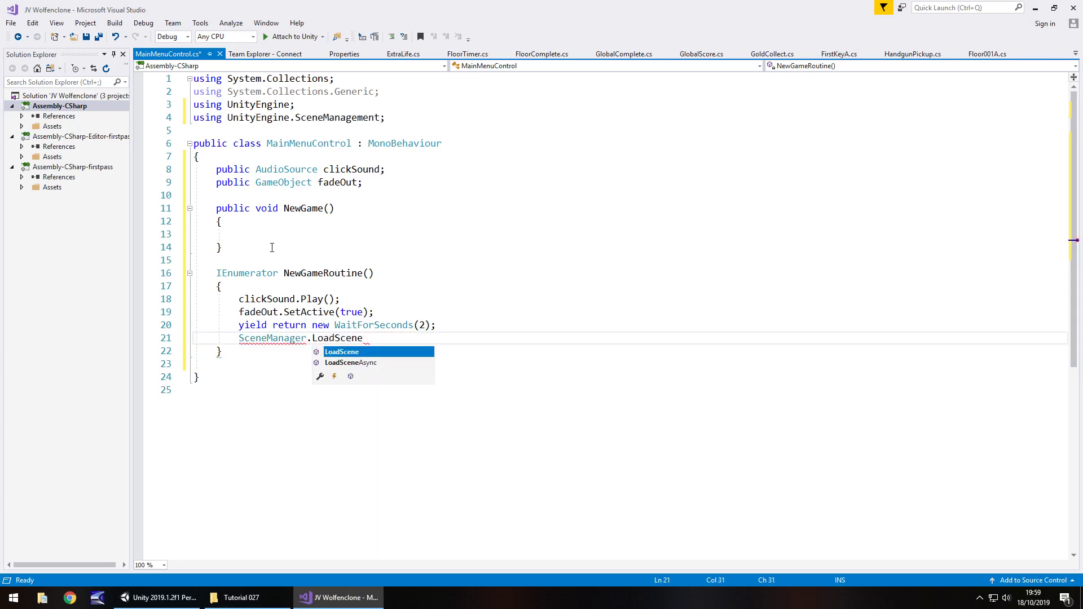
pyautogui.write('(')
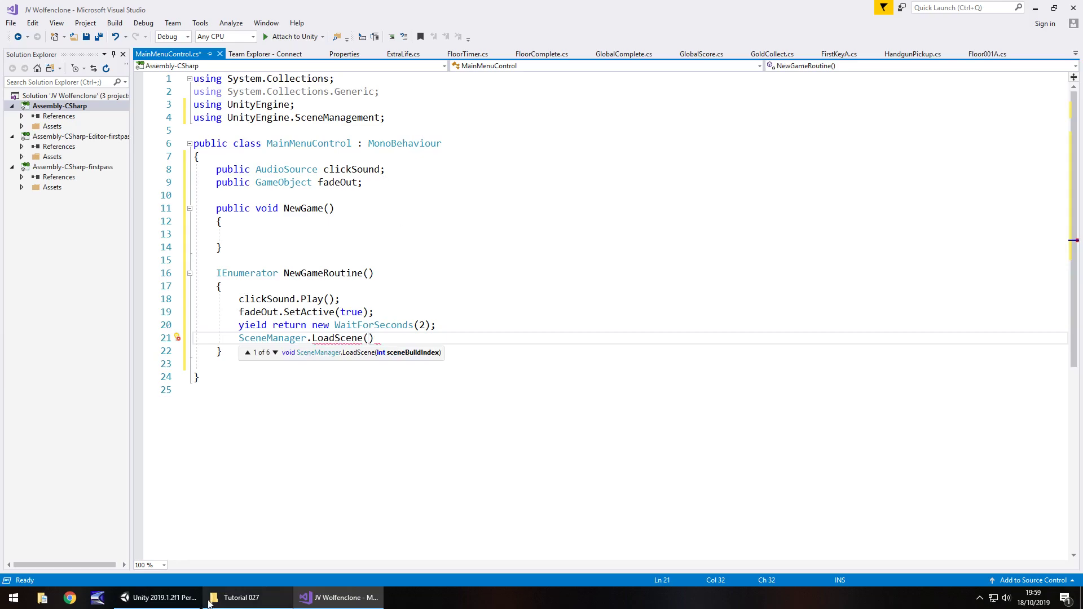
# Step: Check in Build Settings that Level001 is scene 2, then finish the line as SceneManager.LoadScene(2);
pyautogui.click(159, 597)
pyautogui.click(13, 21)
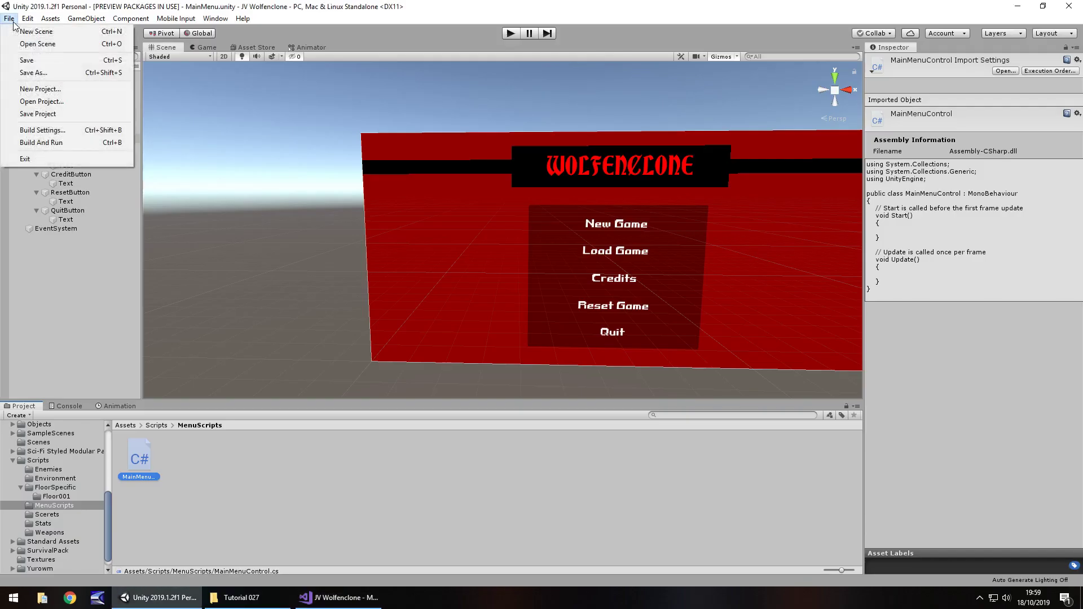
pyautogui.click(69, 132)
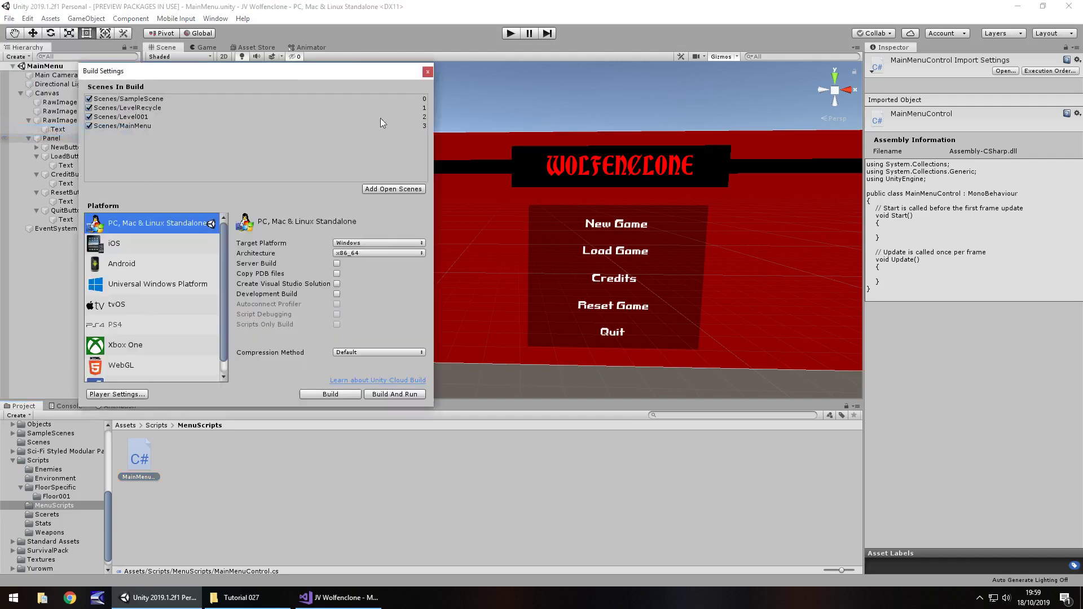
pyautogui.click(428, 72)
pyautogui.click(339, 597)
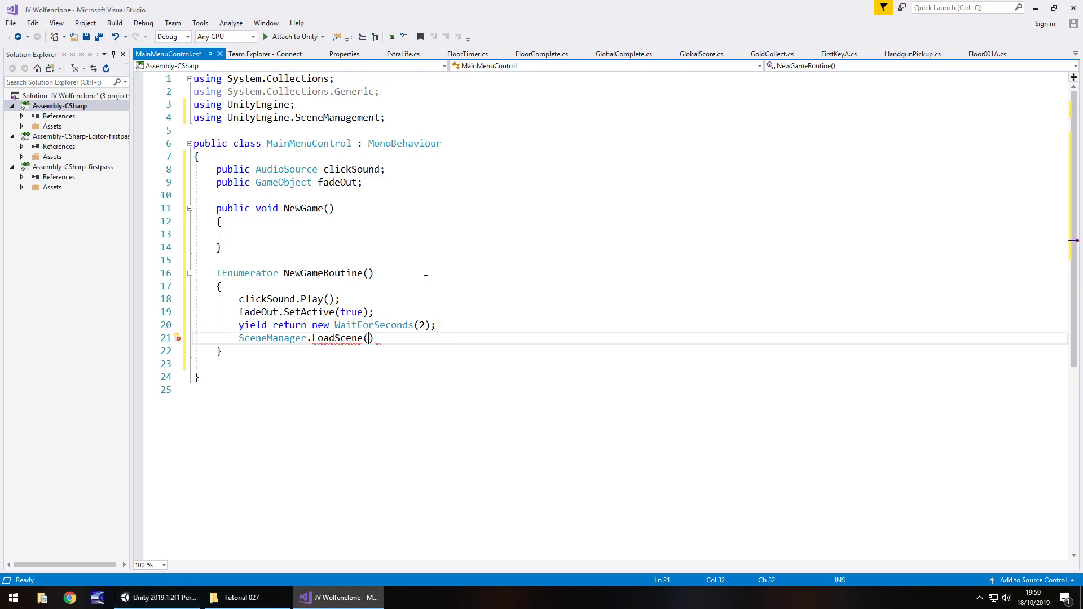
pyautogui.write('2);')
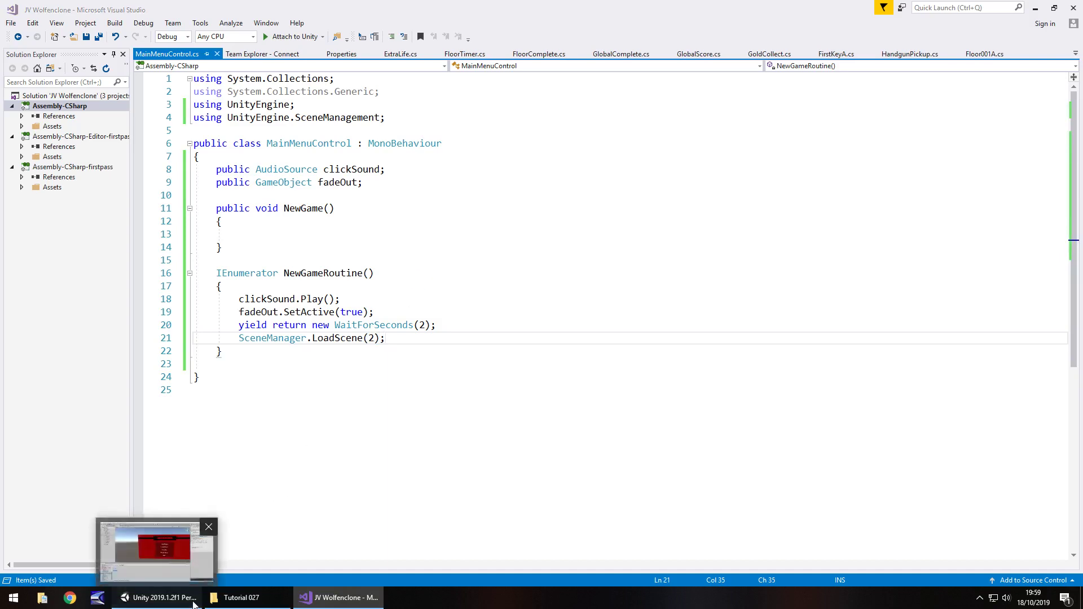
# Step: Copy the FadeOut image from Level001's Canvas and paste it under the MainMenu Canvas
pyautogui.click(159, 598)
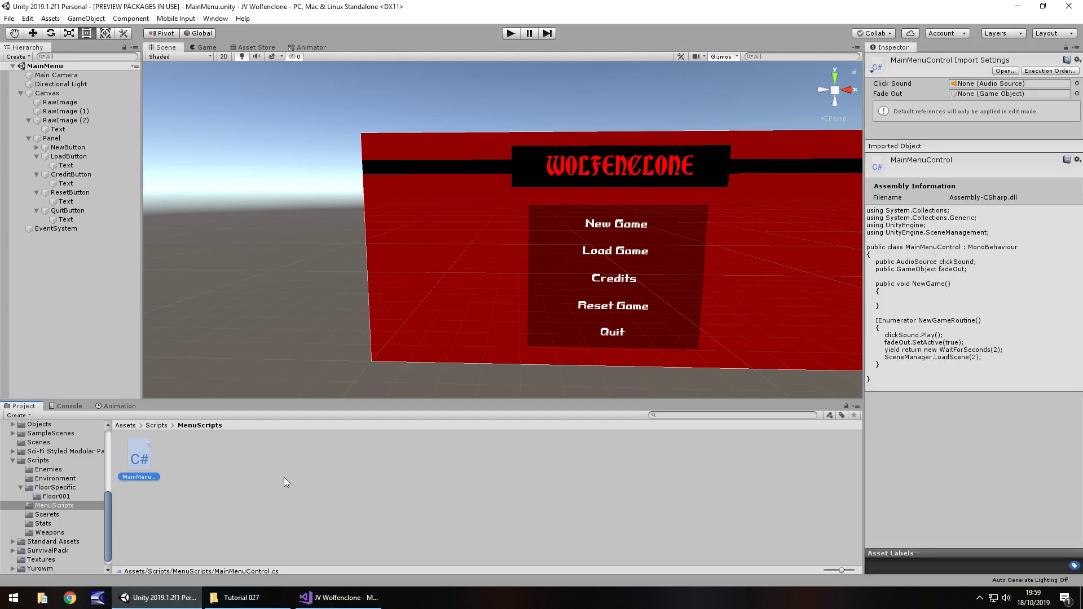
pyautogui.click(276, 477)
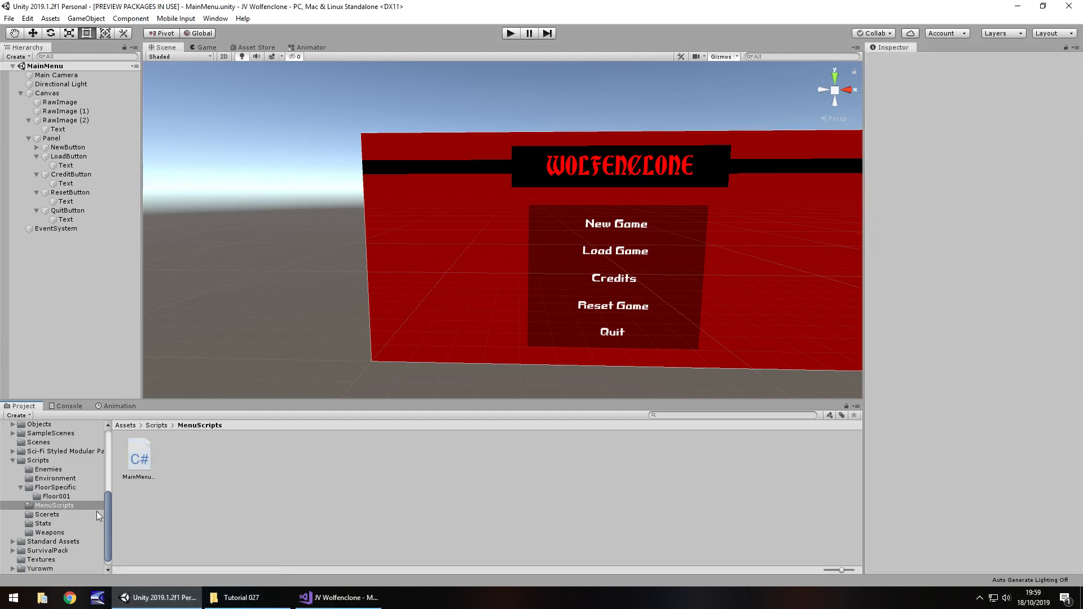
pyautogui.click(43, 445)
pyautogui.click(136, 455)
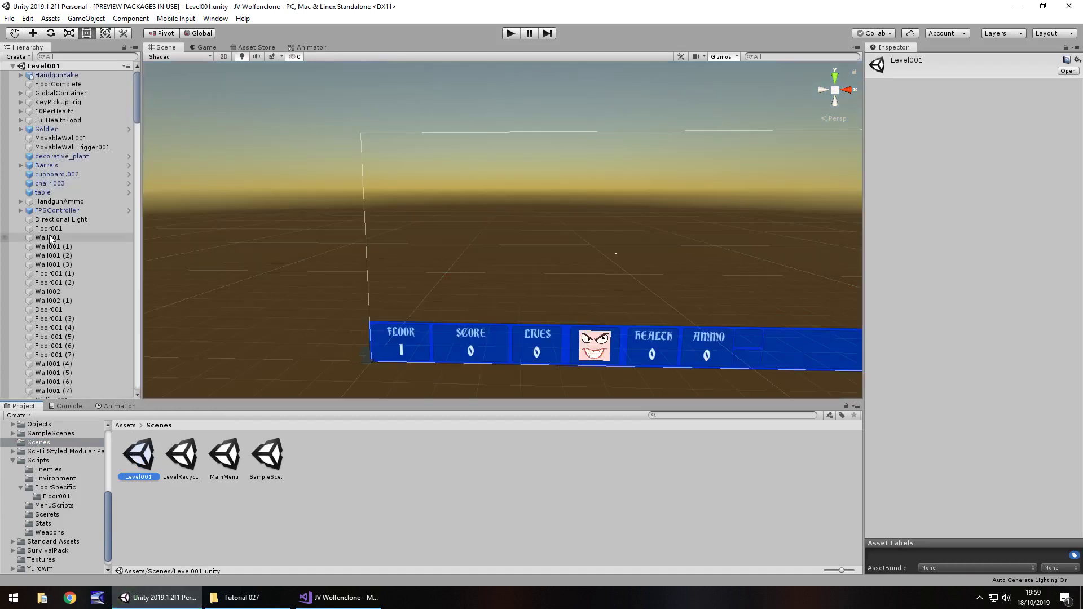
pyautogui.scroll(-5, 55, 255)
pyautogui.click(20, 273)
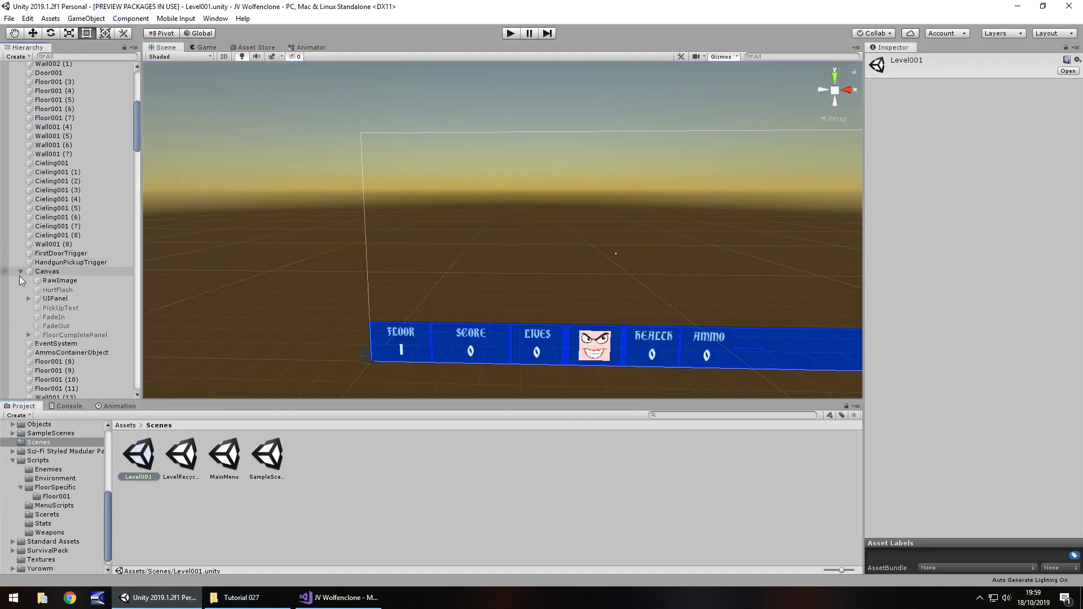
pyautogui.click(59, 325)
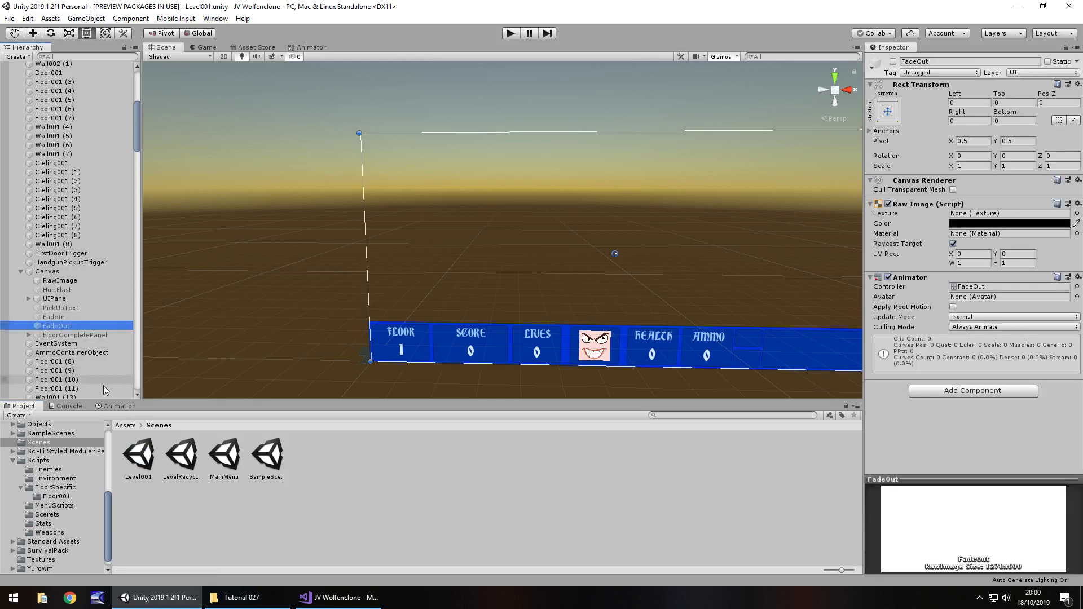
pyautogui.doubleClick(226, 458)
pyautogui.hotkey('ctrl', 'v')
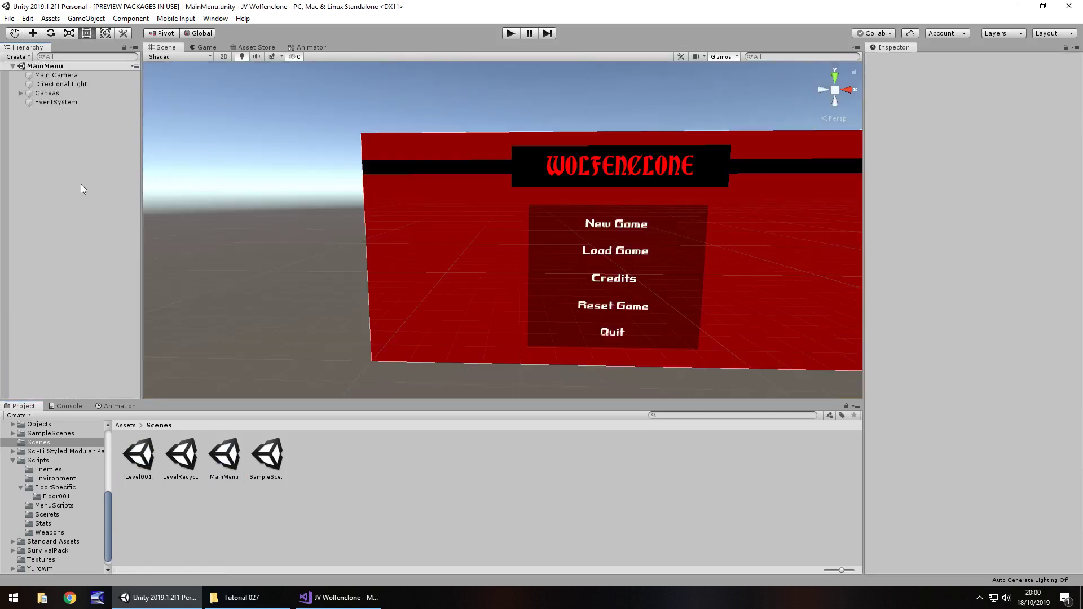
pyautogui.moveTo(36, 110); pyautogui.dragTo(48, 93)
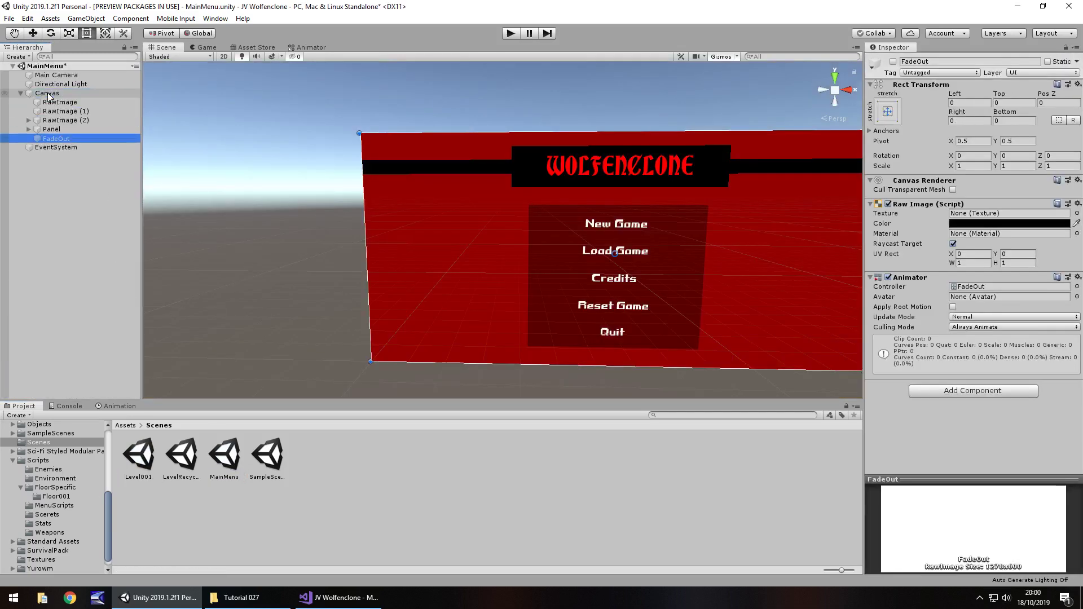
# Step: Create an empty GameObject named MenuControls
pyautogui.click(91, 19)
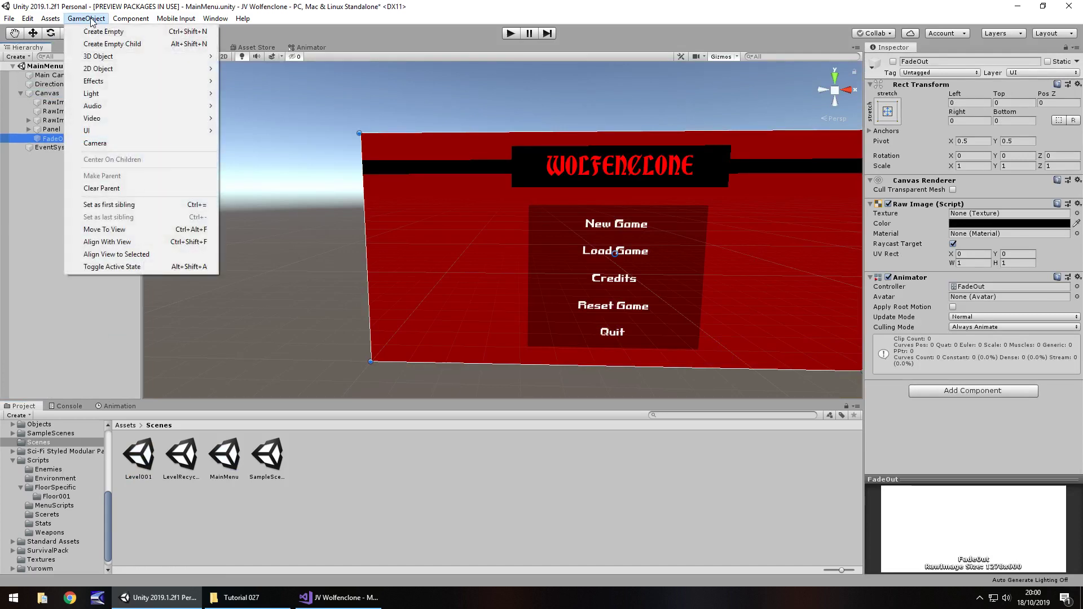
pyautogui.click(101, 32)
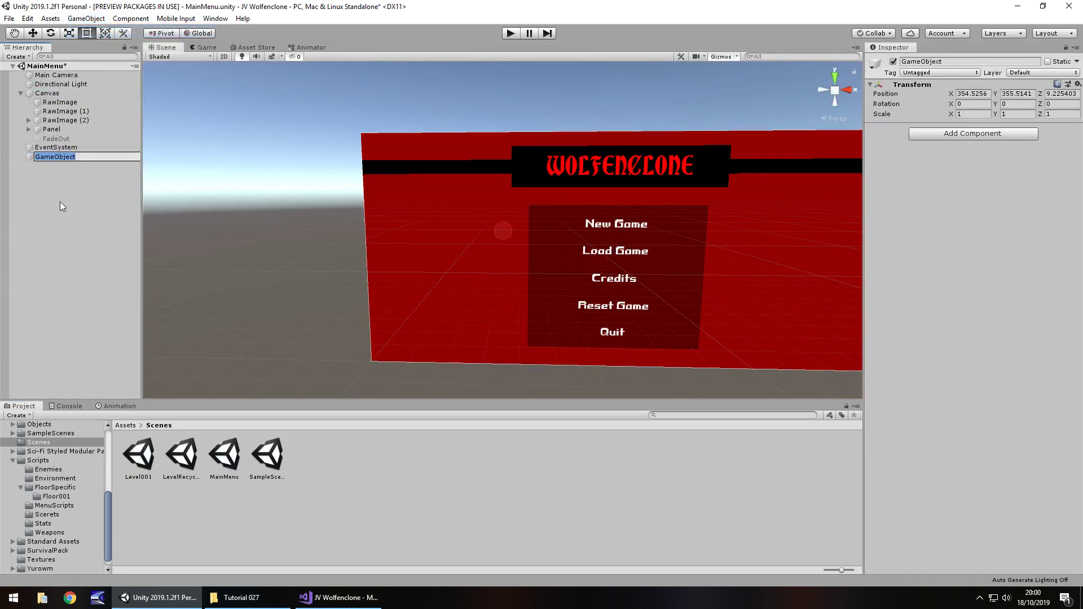
pyautogui.write('MenuControls')
pyautogui.press('Return')
# Step: Attach the MainMenuControl script from the menu scripts folder to MenuControls
pyautogui.scroll(-1, 43, 529)
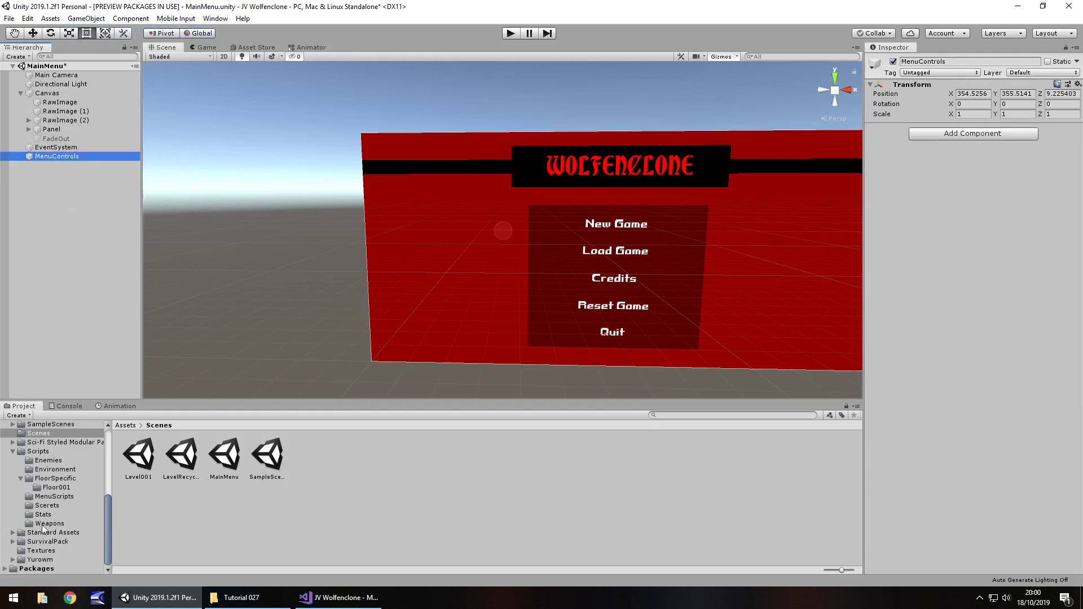
pyautogui.click(58, 496)
pyautogui.moveTo(139, 458); pyautogui.dragTo(995, 162)
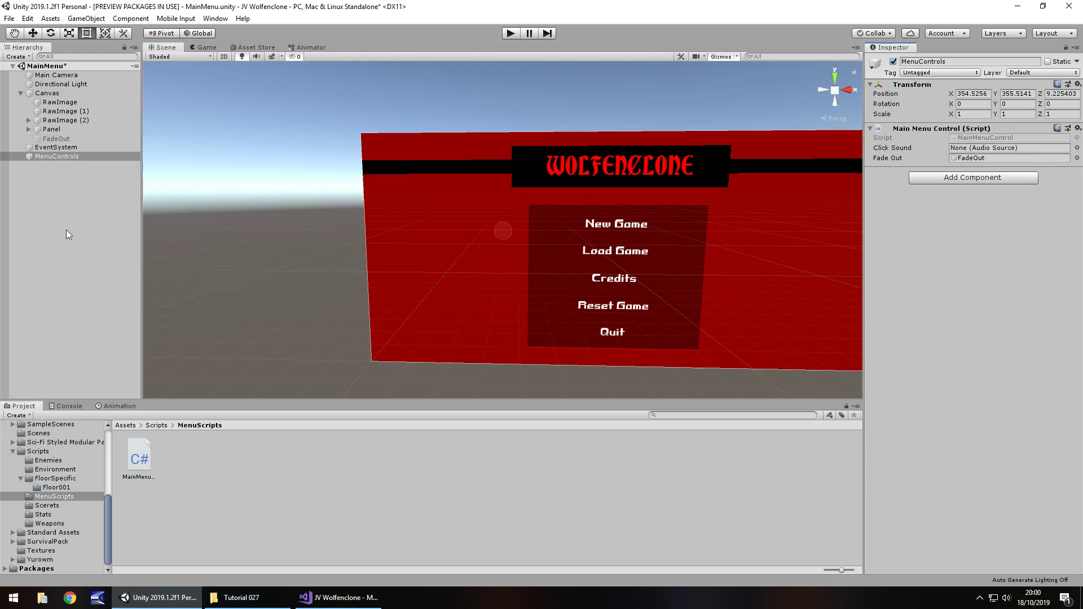
pyautogui.scroll(10, 43, 516)
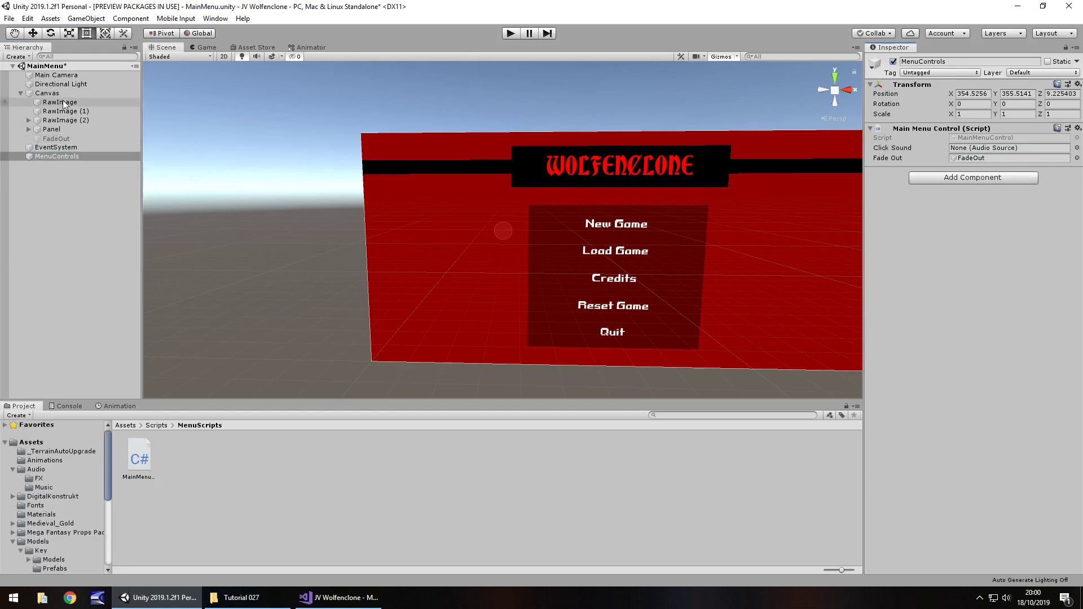
# Step: Create an empty child of Main Camera named ClickSound
pyautogui.rightClick(56, 75)
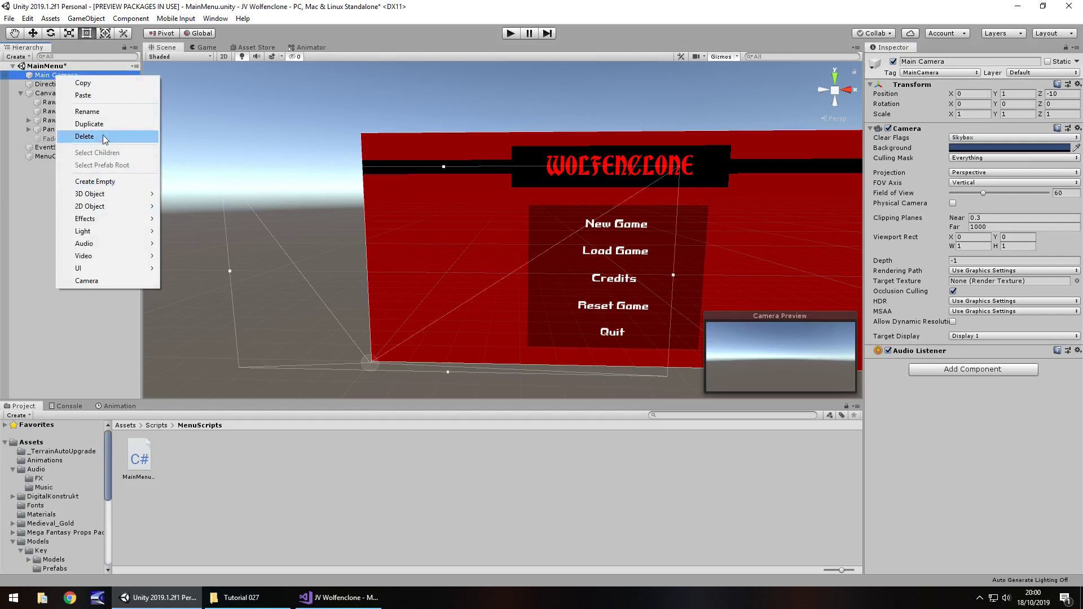
pyautogui.click(95, 182)
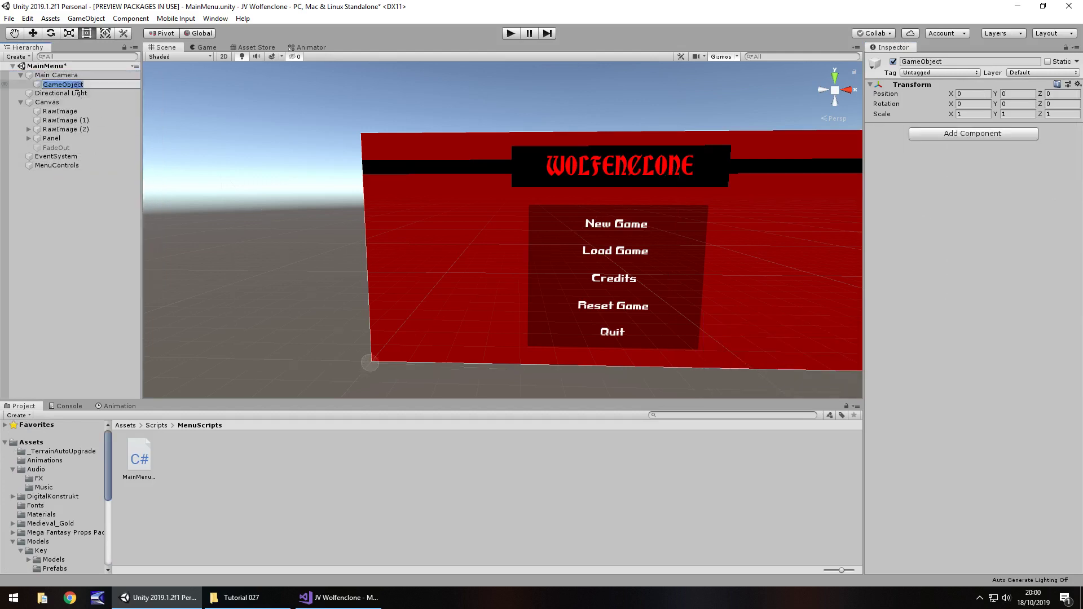
pyautogui.write('ClickSound')
pyautogui.press('Return')
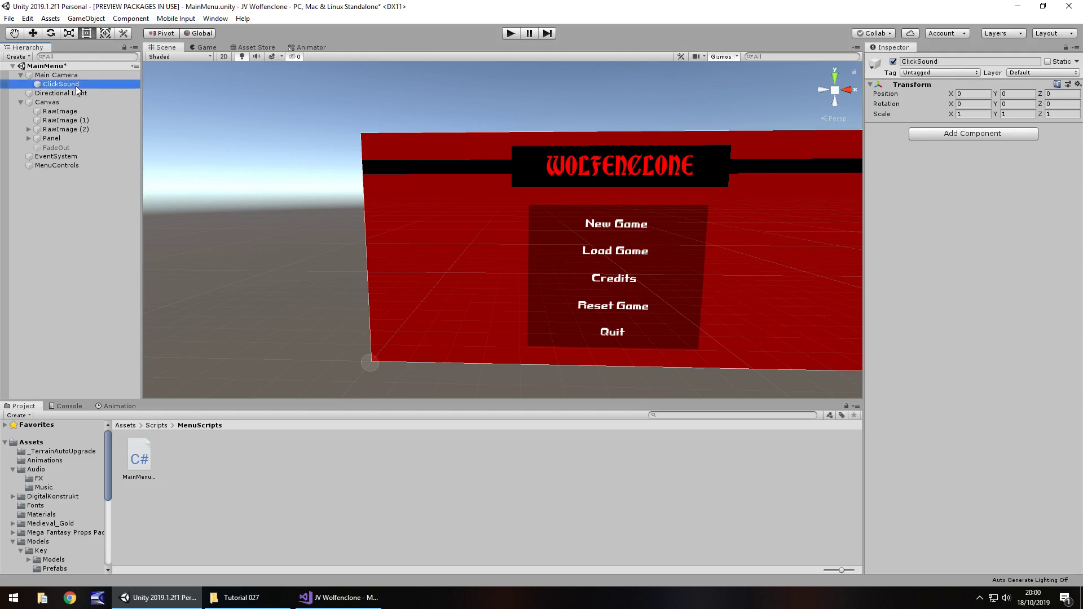
# Step: Give ClickSound the PistolShot clip at pitch 3 and assign it in MenuControls' menu script
pyautogui.click(39, 478)
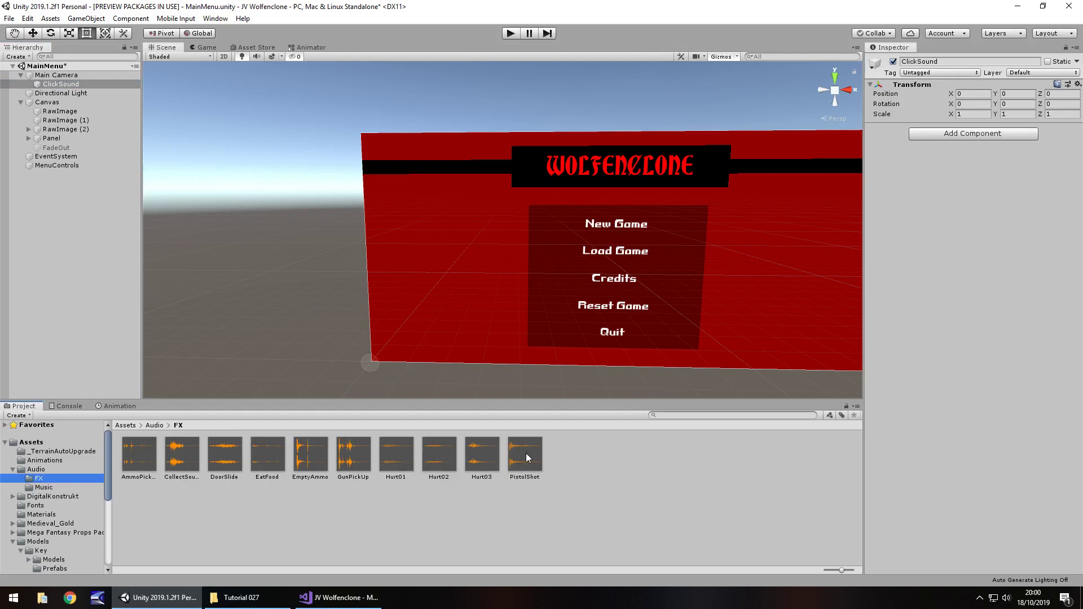
pyautogui.moveTo(528, 459); pyautogui.dragTo(68, 84)
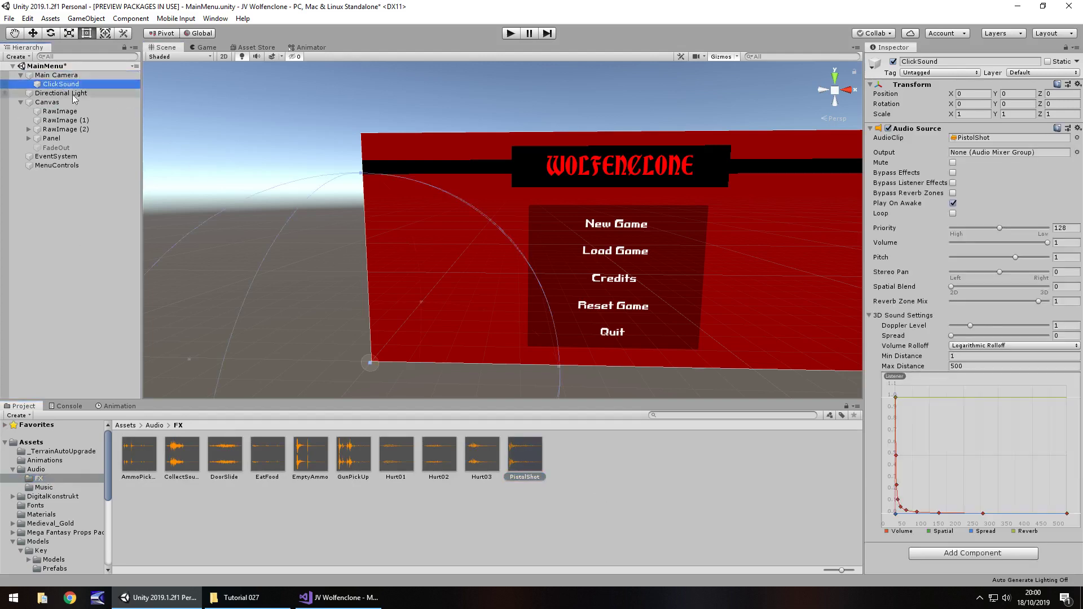
pyautogui.moveTo(1016, 257); pyautogui.dragTo(1079, 262)
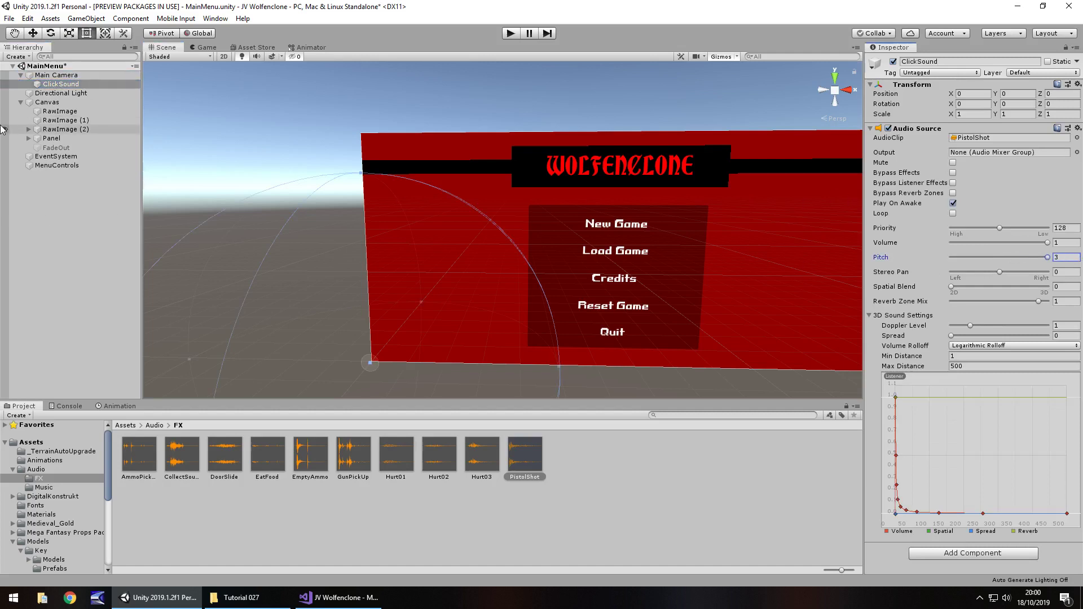
pyautogui.click(56, 165)
pyautogui.moveTo(62, 85); pyautogui.dragTo(984, 162)
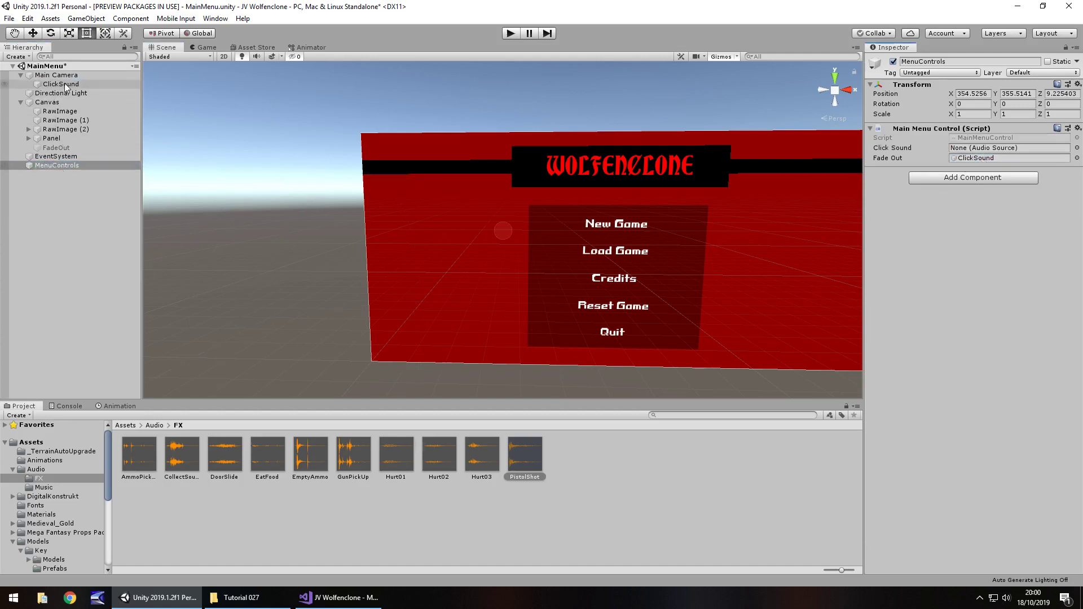
# Step: Assign ClickSound as Click Sound and FadeOut as Fade Out, save the scene, and test-run it
pyautogui.moveTo(61, 84); pyautogui.dragTo(976, 150)
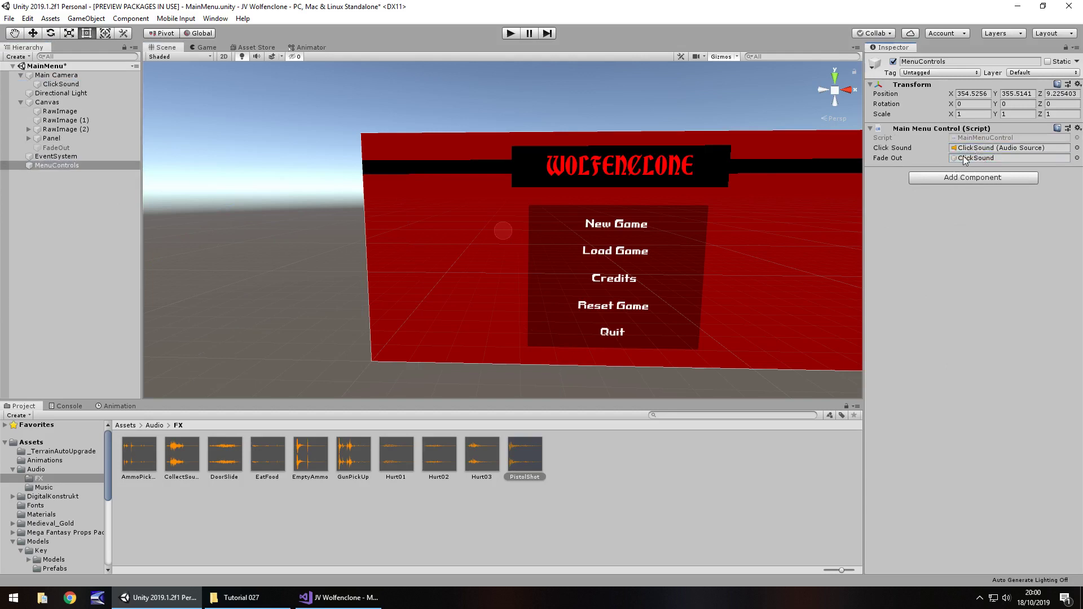
pyautogui.moveTo(61, 151); pyautogui.dragTo(970, 161)
pyautogui.hotkey('ctrl', 's')
pyautogui.click(512, 34)
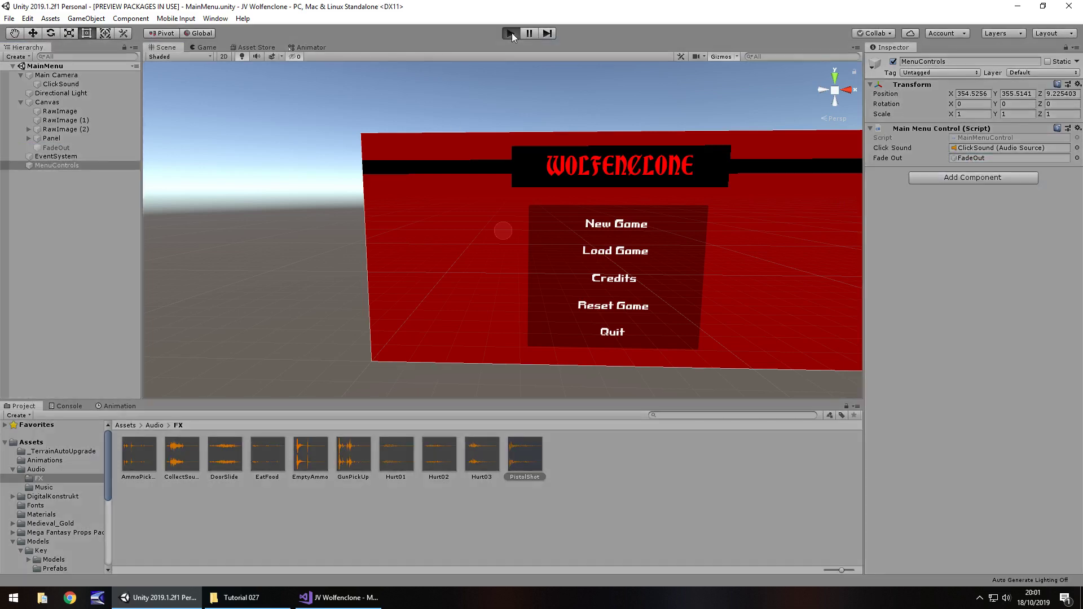
pyautogui.click(511, 34)
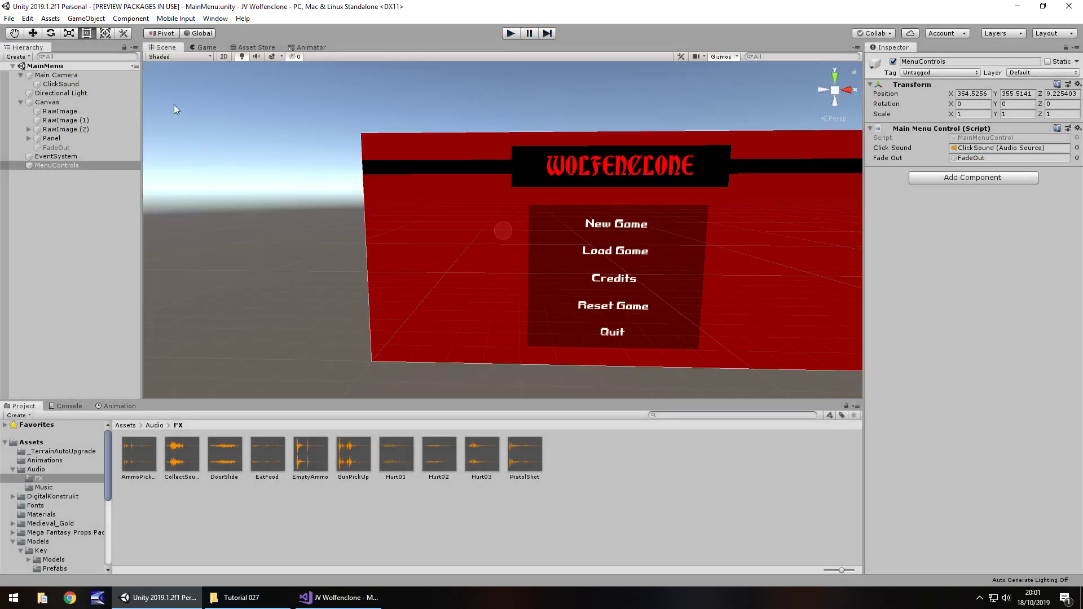
# Step: Turn off Play On Awake for ClickSound and test the New Game button in Play mode
pyautogui.click(61, 83)
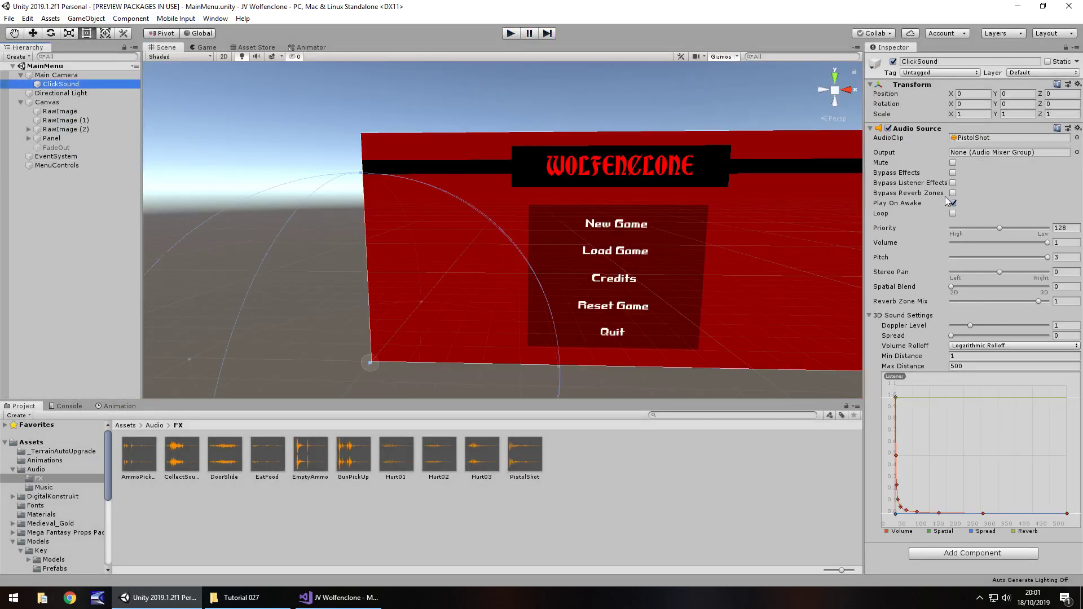
pyautogui.click(953, 203)
pyautogui.hotkey('ctrl', 'p')
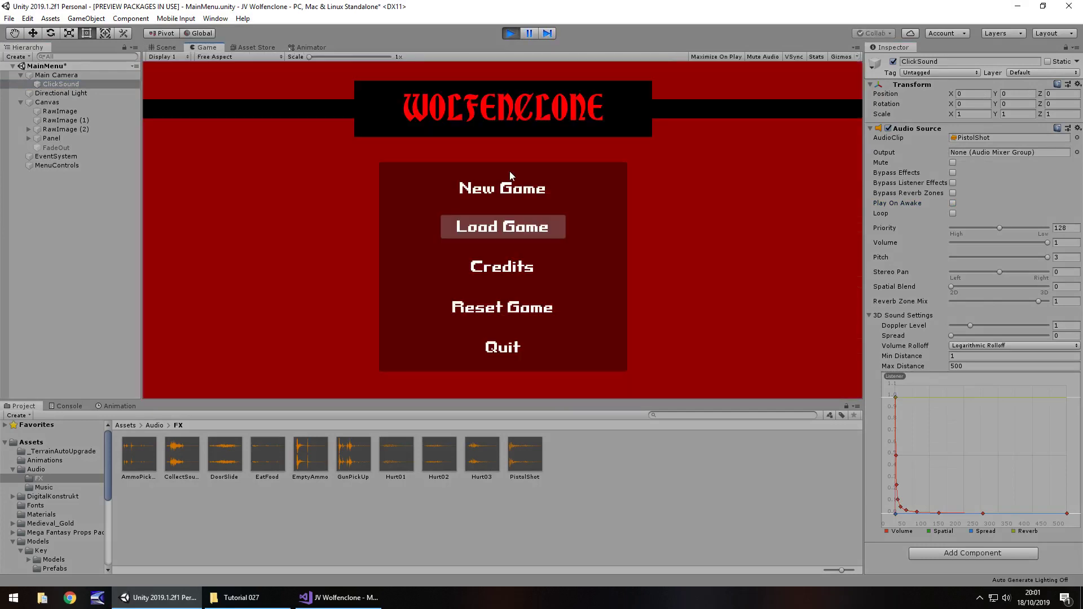
pyautogui.click(517, 194)
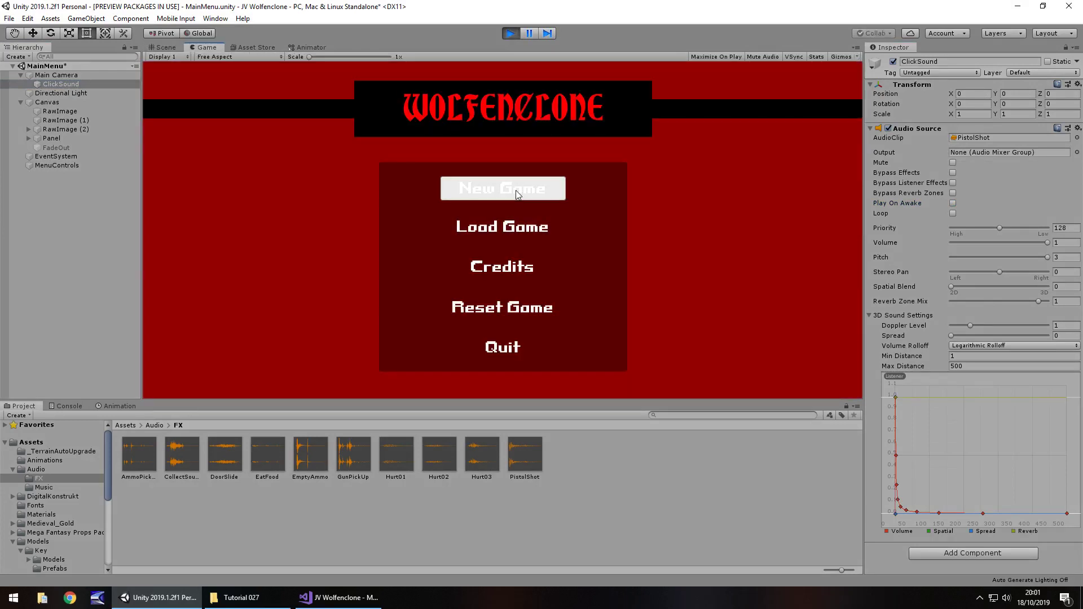
pyautogui.click(510, 33)
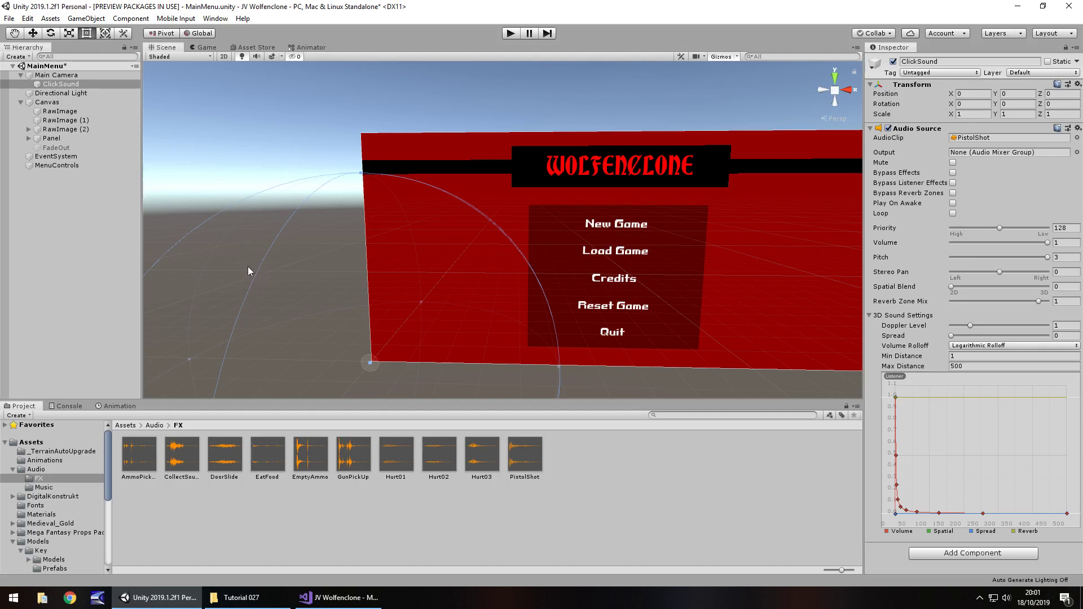
# Step: Add a NewButton On Click entry that calls MainMenuControl.NewGame () on MenuControls
pyautogui.click(27, 139)
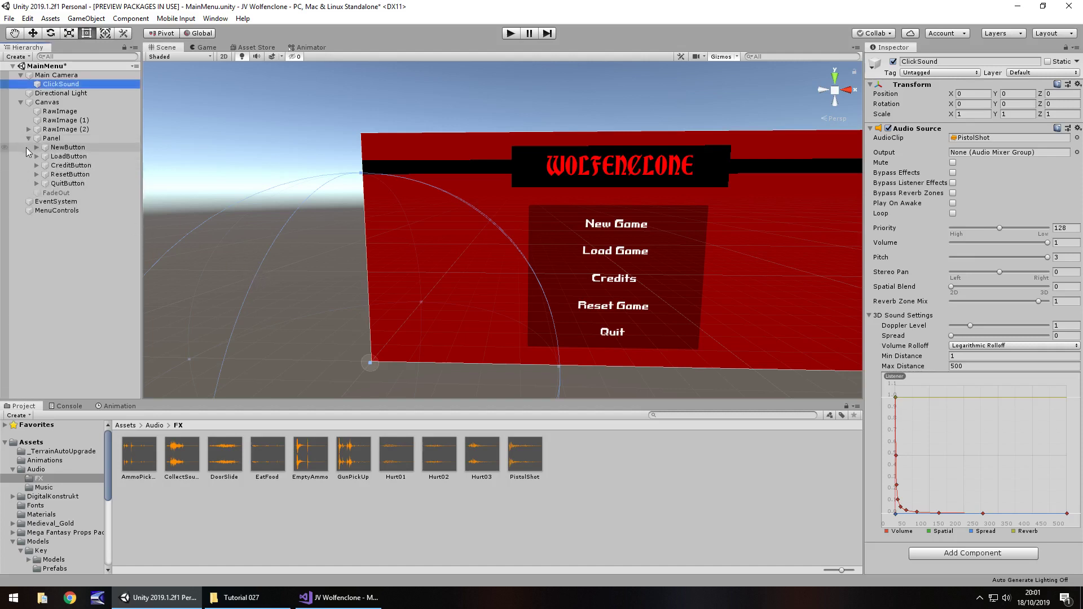
pyautogui.click(65, 147)
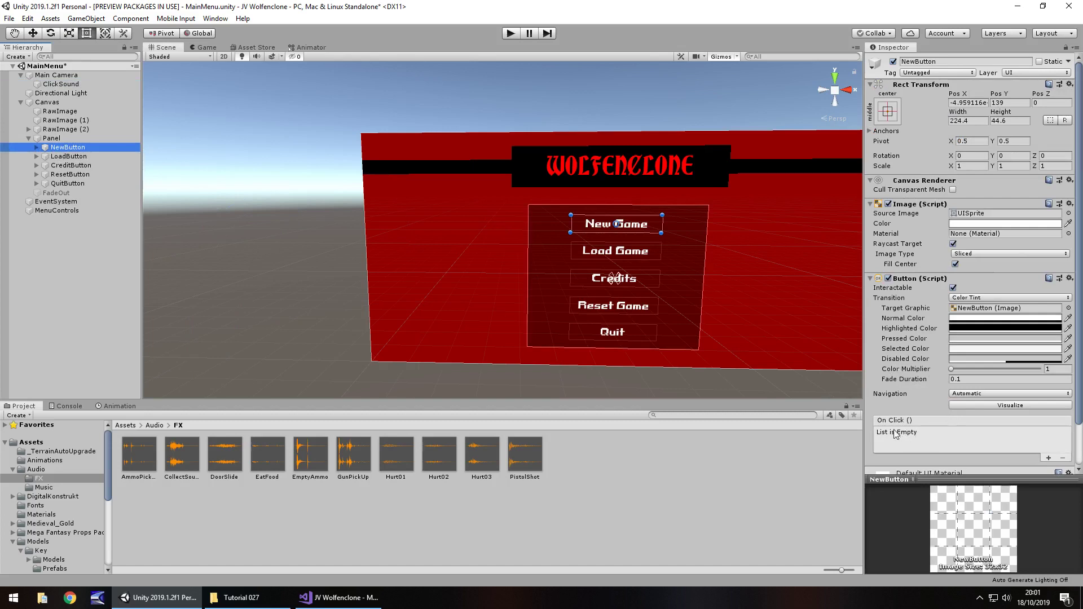
pyautogui.click(1048, 458)
pyautogui.moveTo(75, 211); pyautogui.dragTo(906, 445)
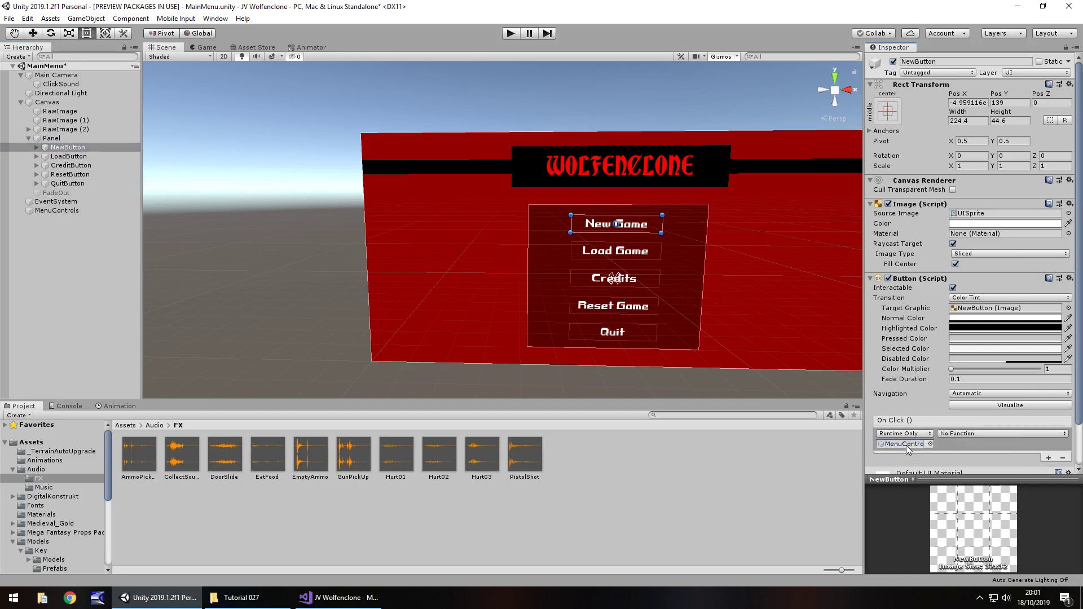
pyautogui.click(968, 435)
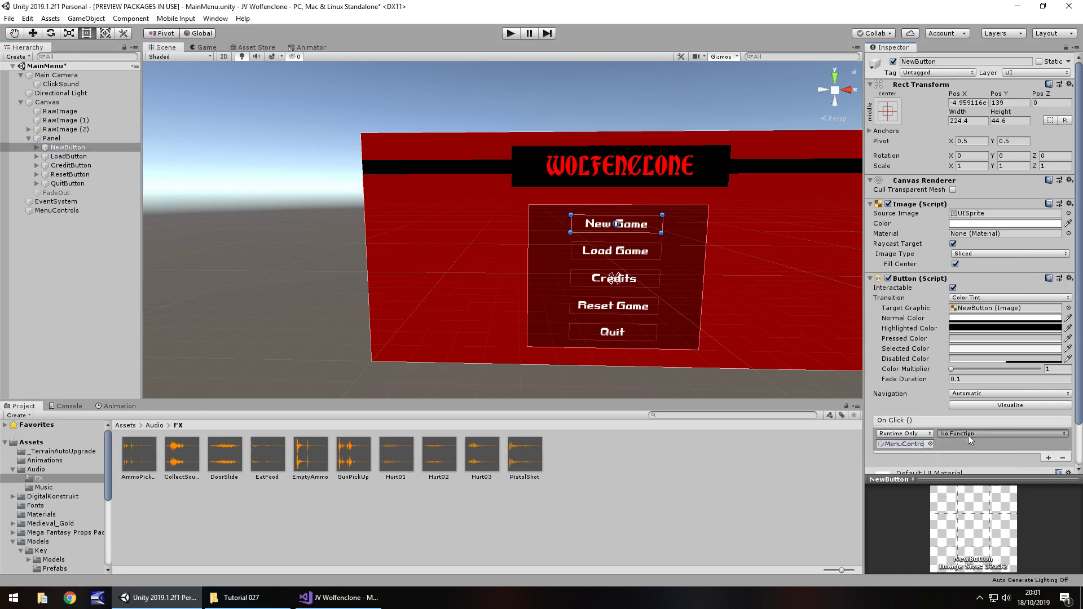
pyautogui.moveTo(979, 492)
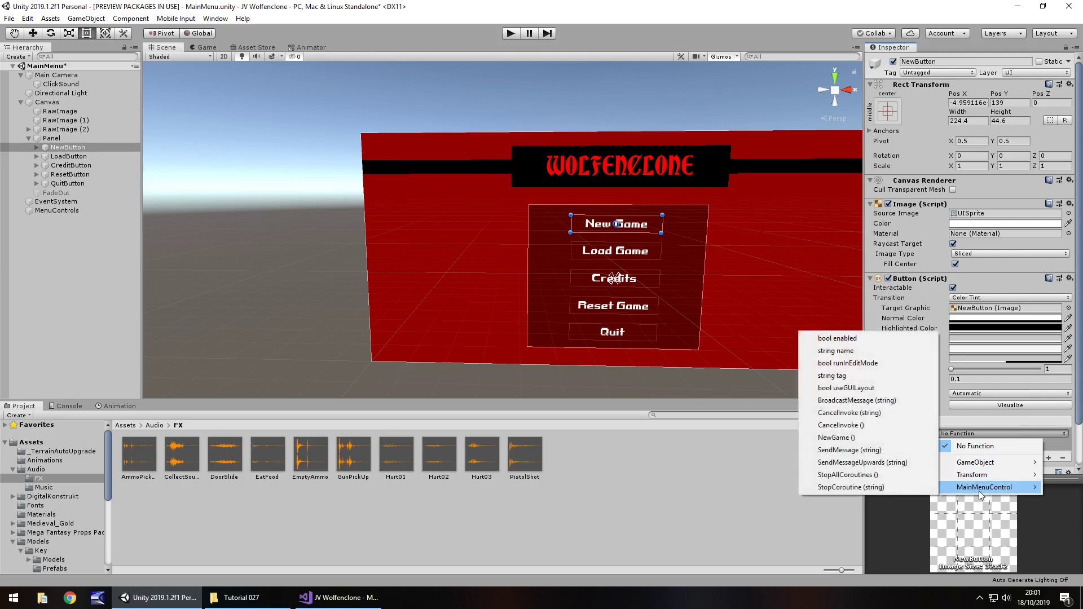
pyautogui.click(837, 439)
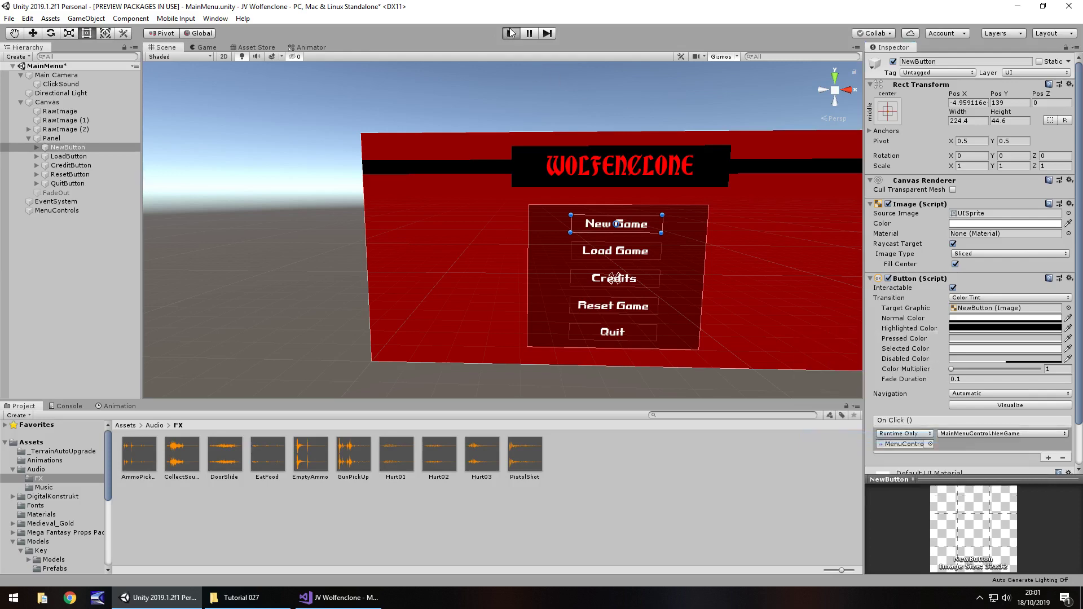
# Step: Test the New Game button in Play mode, then stop
pyautogui.click(512, 35)
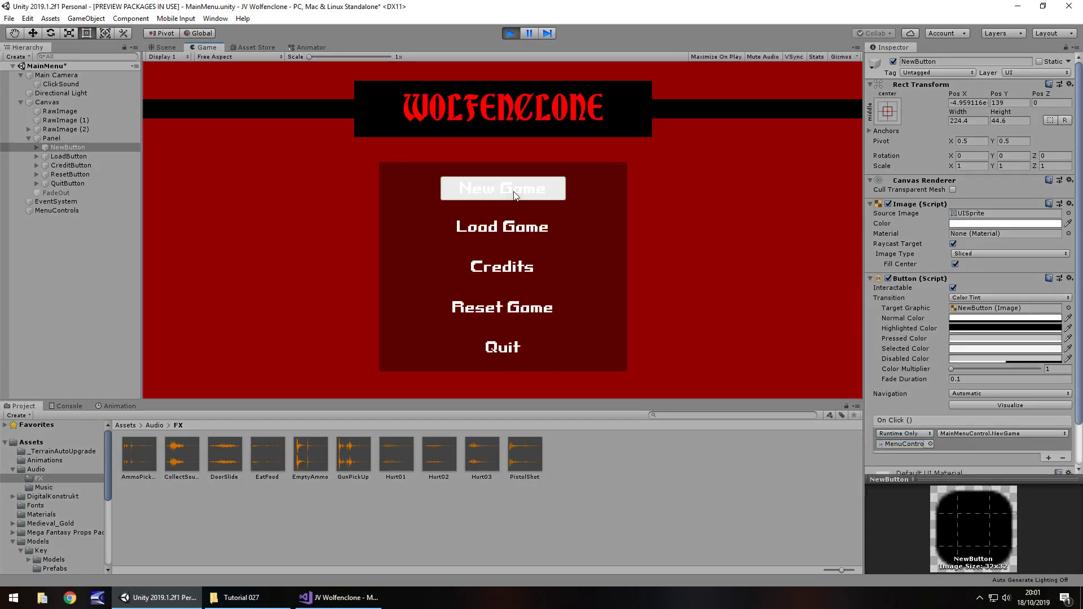
pyautogui.click(512, 187)
pyautogui.click(508, 33)
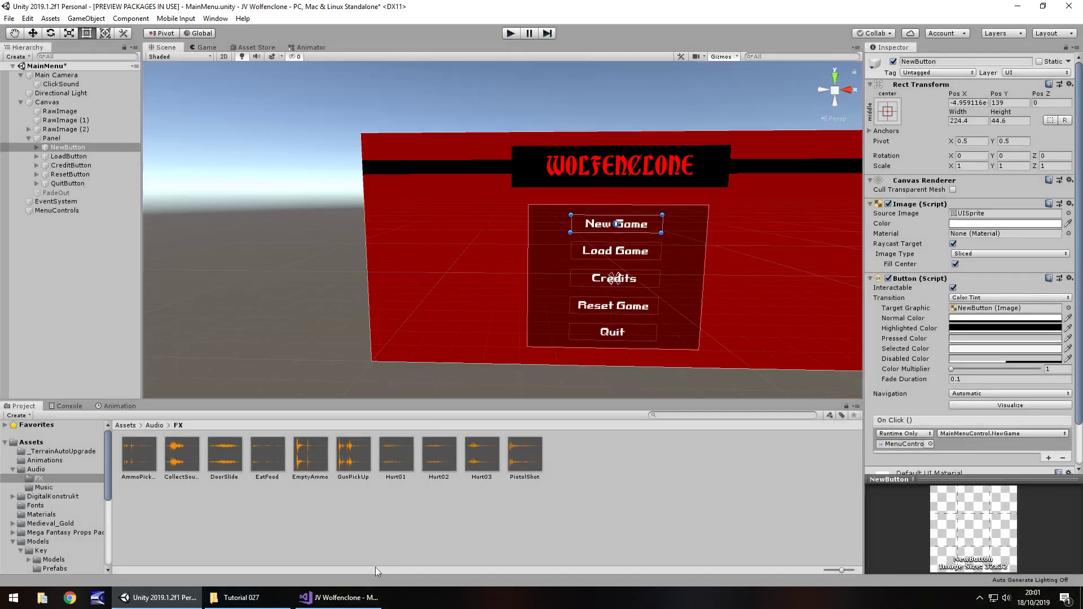
# Step: Write StartCoroutine(NewGameRoutine()); inside NewGame() with IntelliSense completions and save MainMenuControl.cs
pyautogui.click(353, 601)
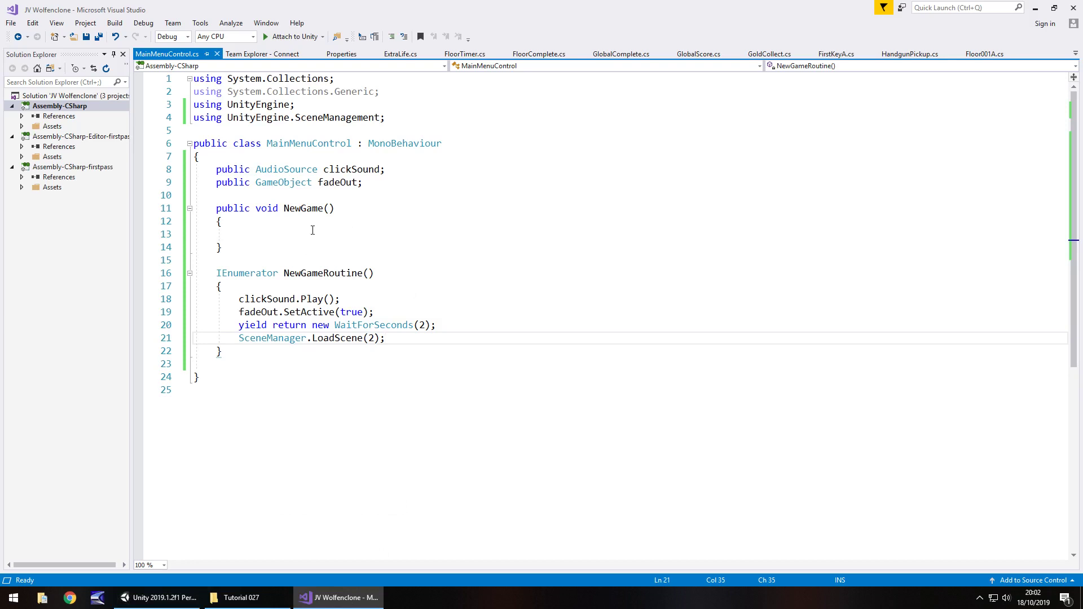
pyautogui.click(312, 231)
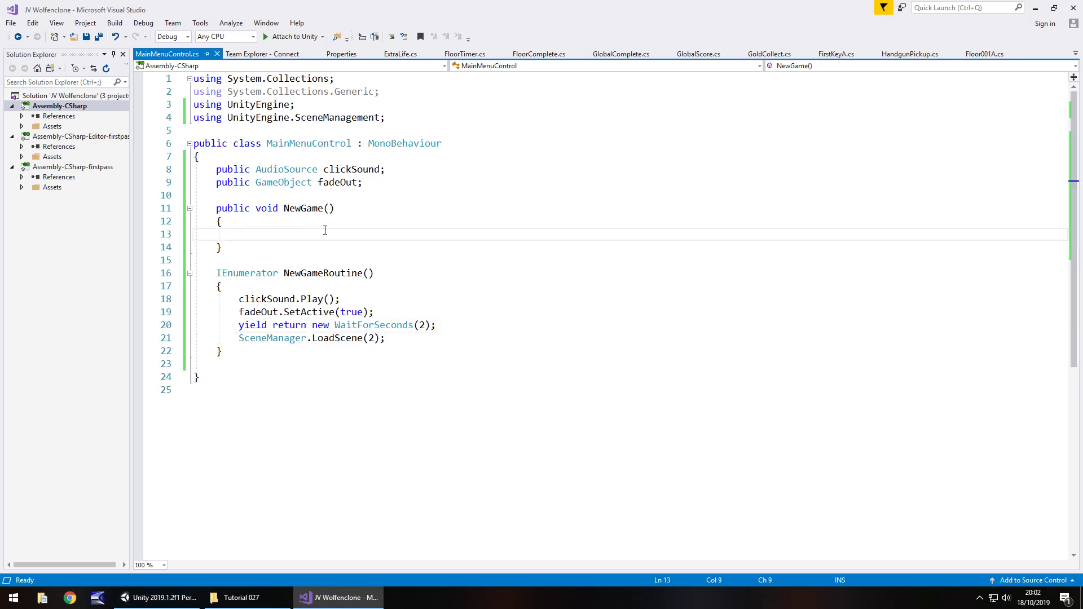
pyautogui.write('Start')
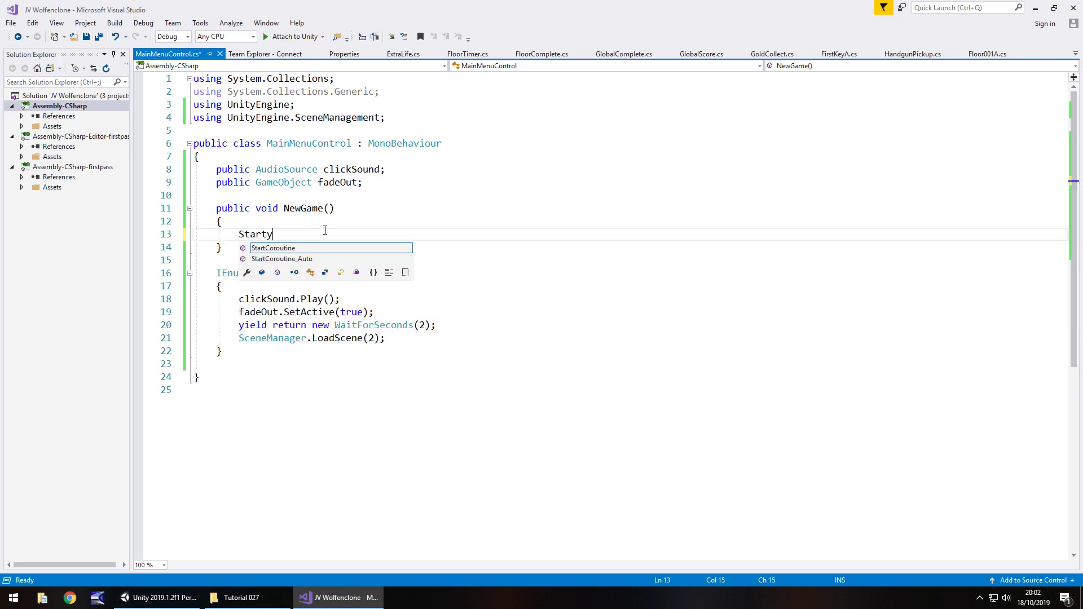
pyautogui.press('Tab')
pyautogui.write('(')
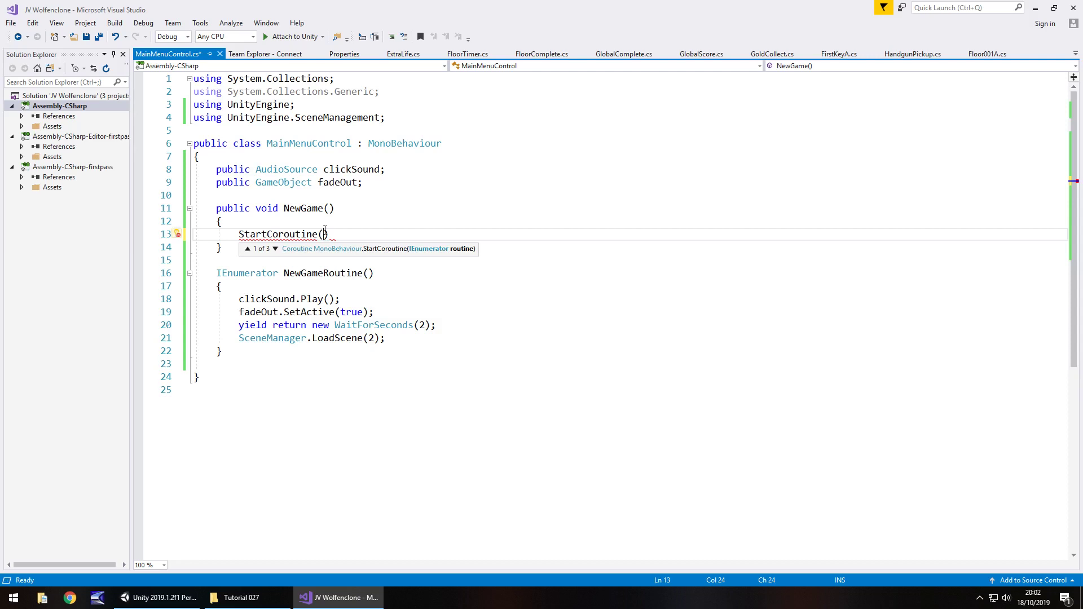
pyautogui.write('NewGame')
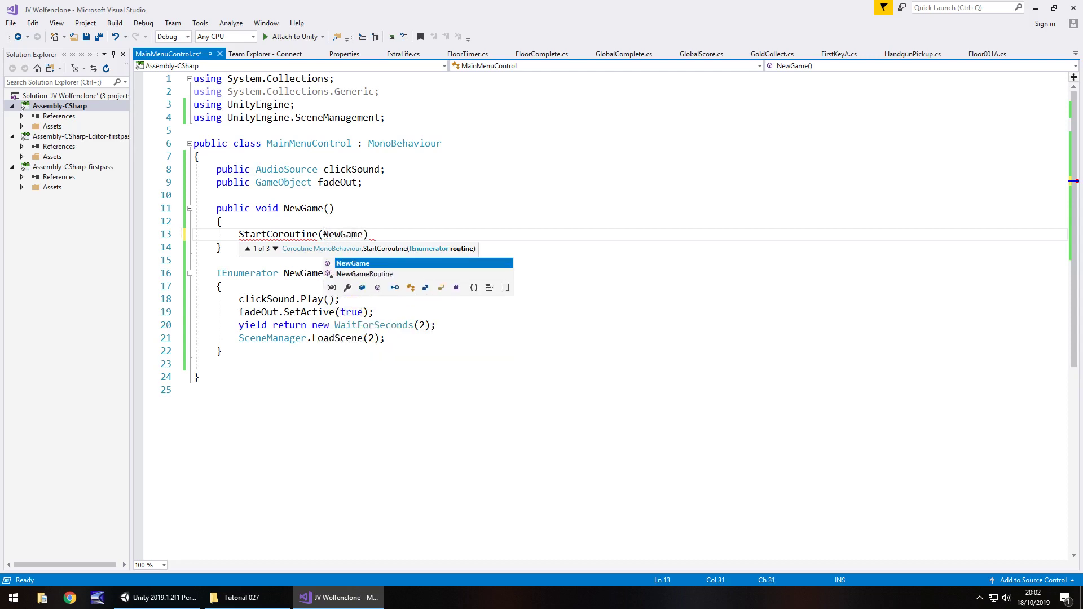
pyautogui.press('Down')
pyautogui.press('Tab')
pyautogui.write('());')
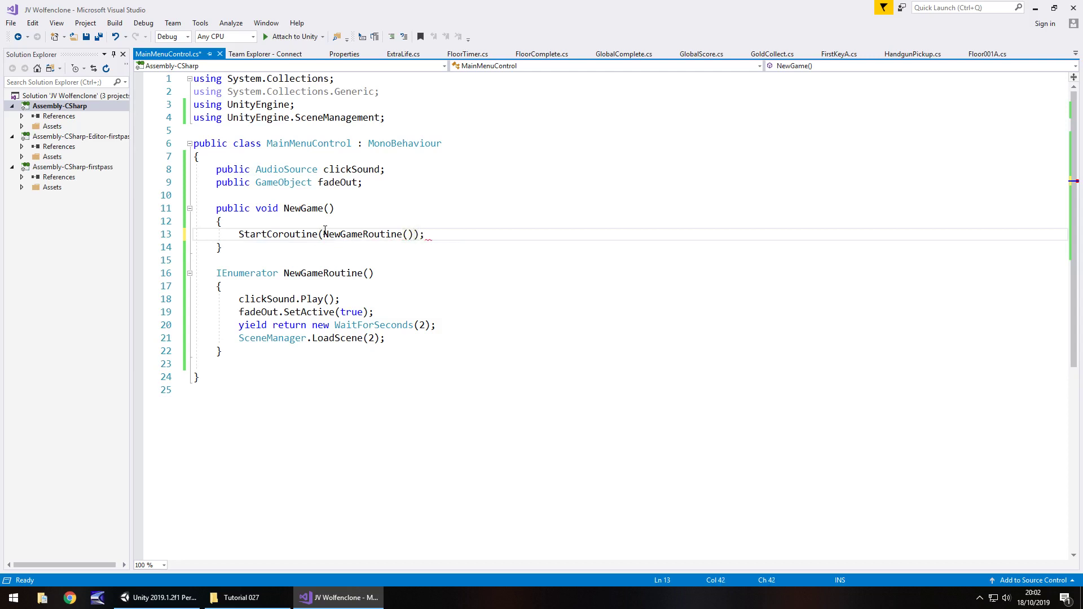
pyautogui.hotkey('ctrl', 's')
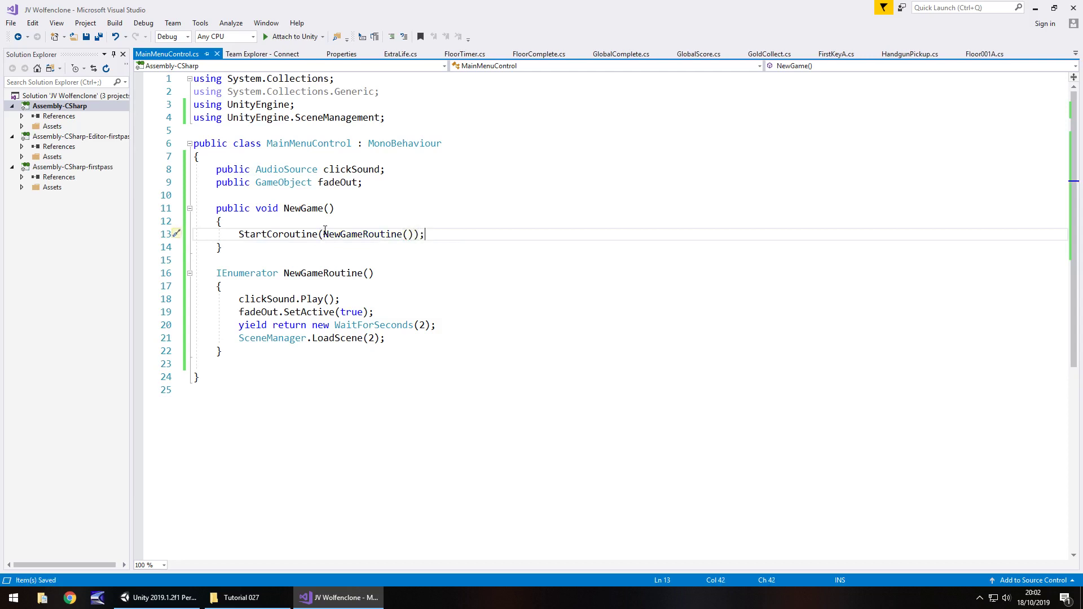
pyautogui.click(160, 598)
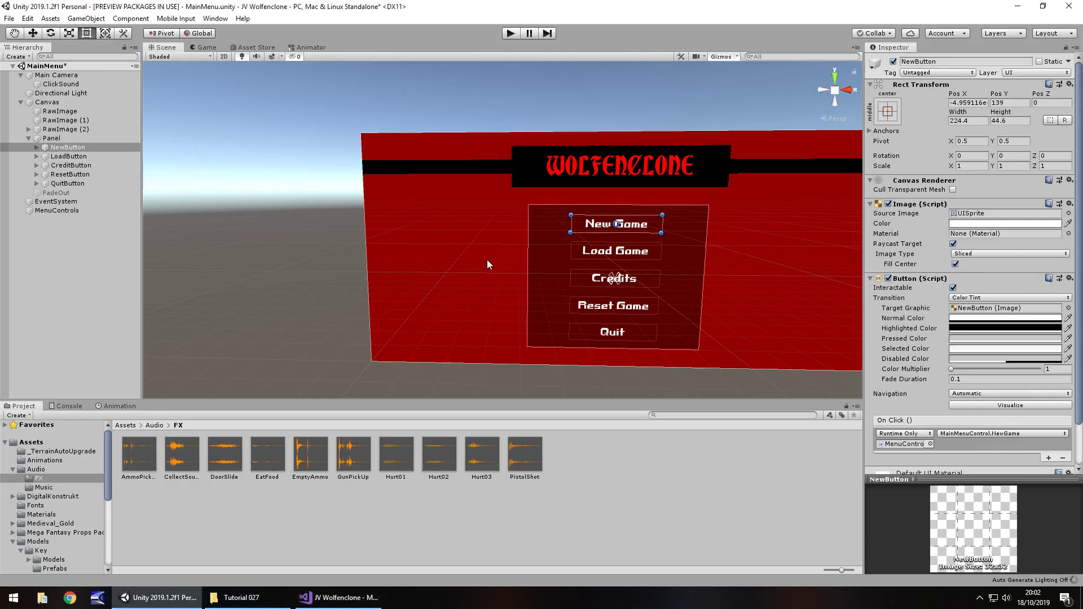
# Step: Play-test the menu, confirming New Game fades out and loads Level001, then stop Play mode
pyautogui.click(510, 33)
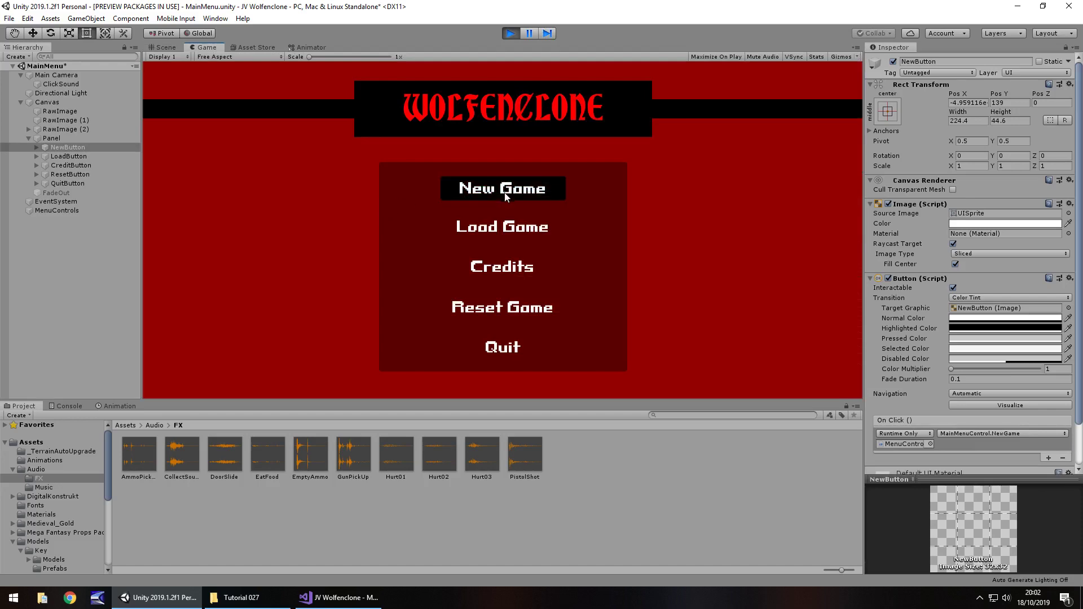
pyautogui.click(506, 194)
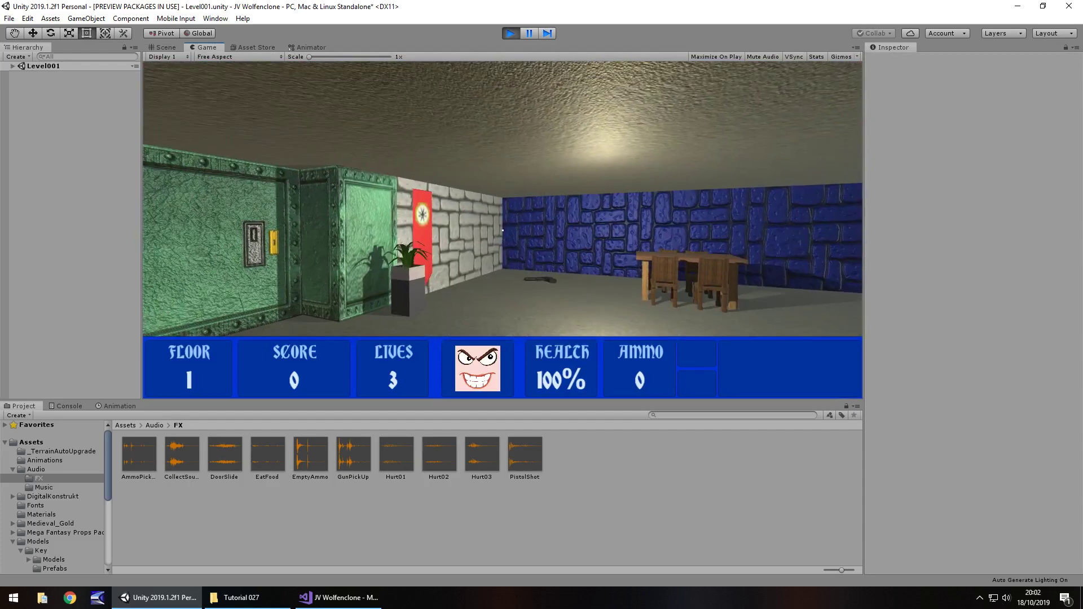
pyautogui.hotkey('ctrl', 'p')
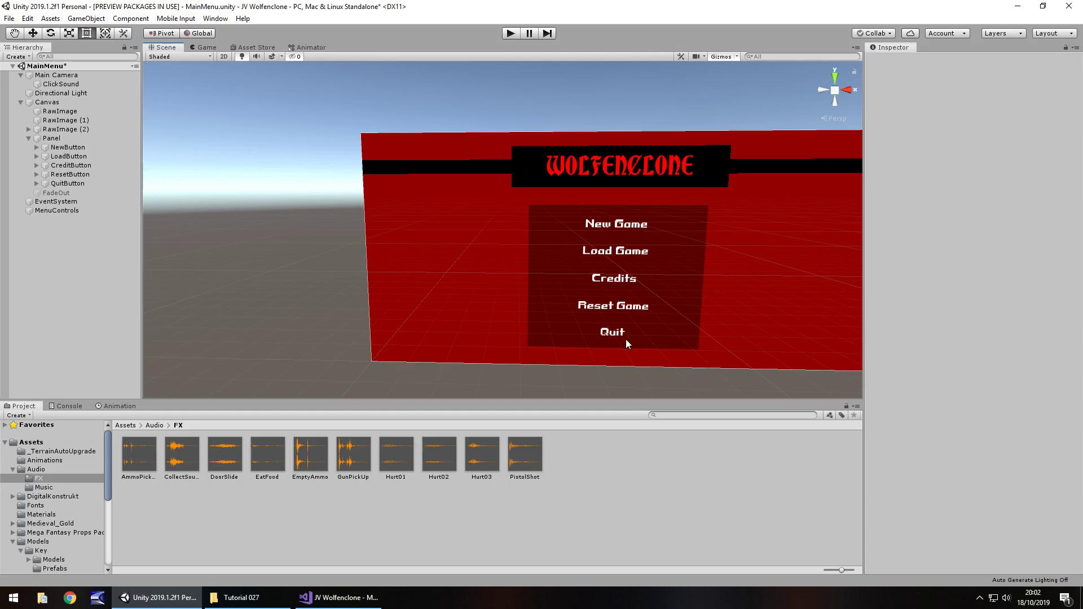
# Step: Add public void QuitGame() containing Application.Quit(); below NewGameRoutine and save the script
pyautogui.click(338, 597)
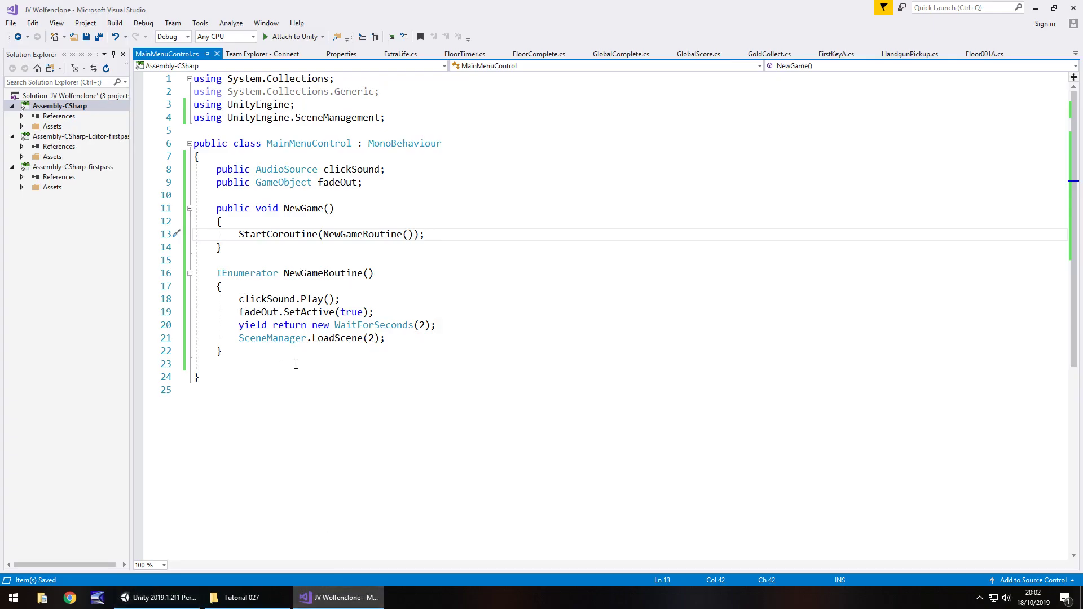
pyautogui.click(298, 352)
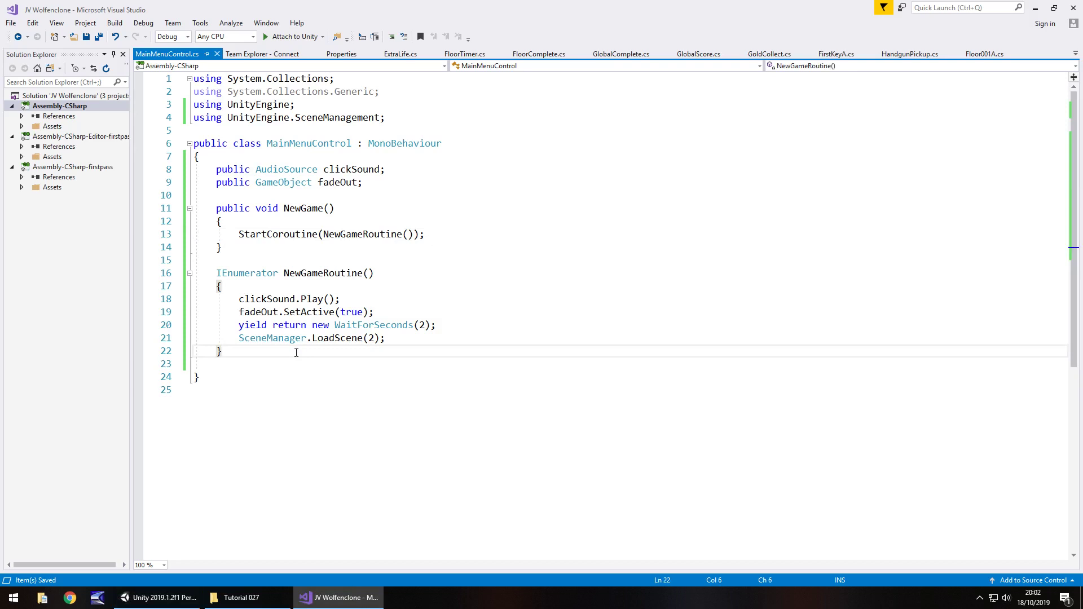
pyautogui.press('Return')
pyautogui.press('Return')
pyautogui.write('pu')
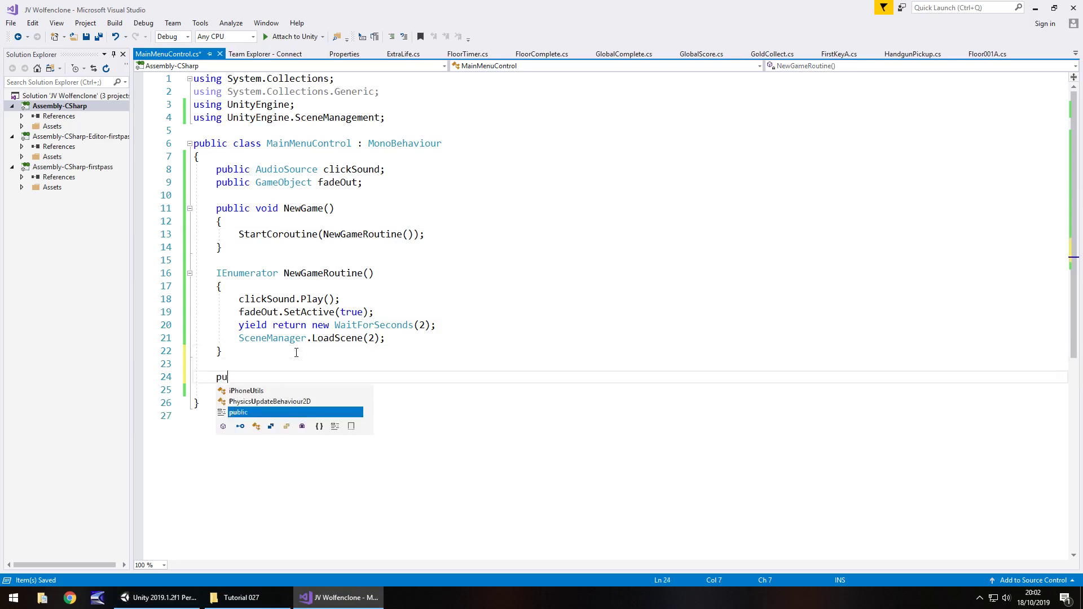
pyautogui.write('blic voi')
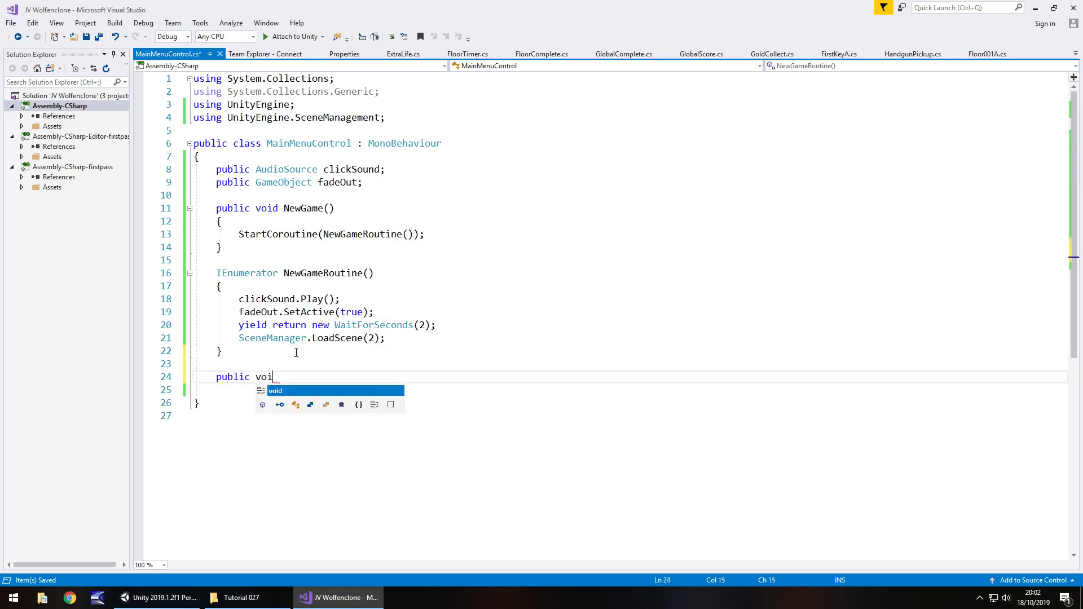
pyautogui.write('d QuitGame')
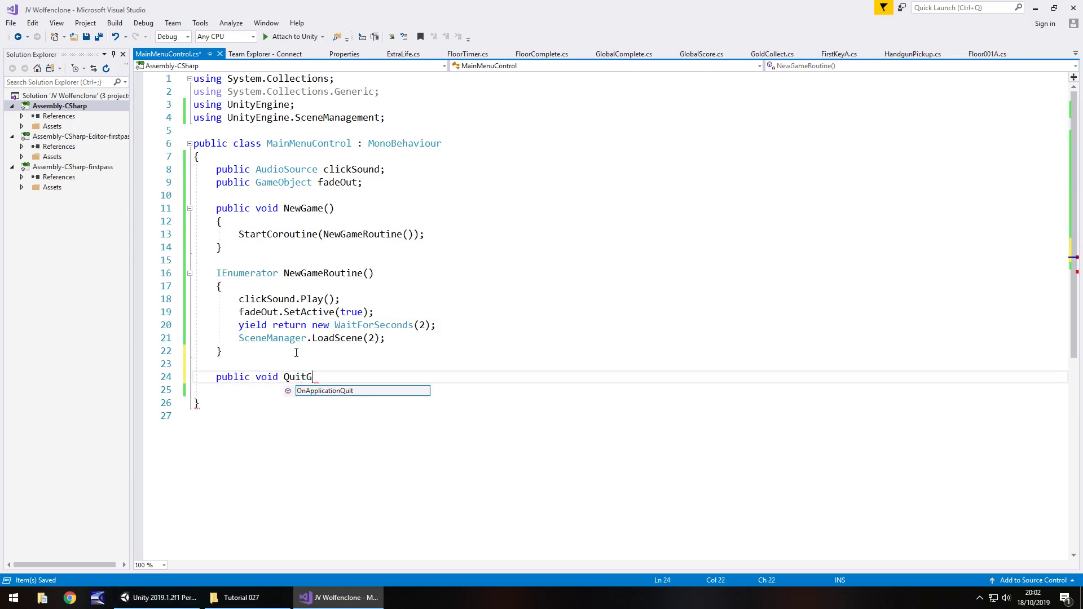
pyautogui.press('Return')
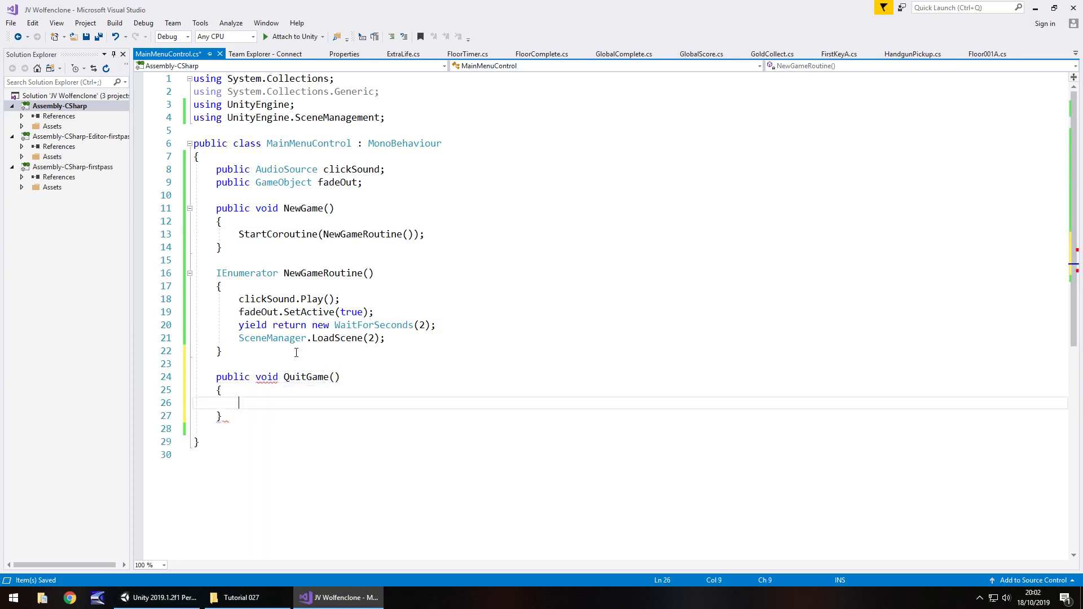
pyautogui.write('A')
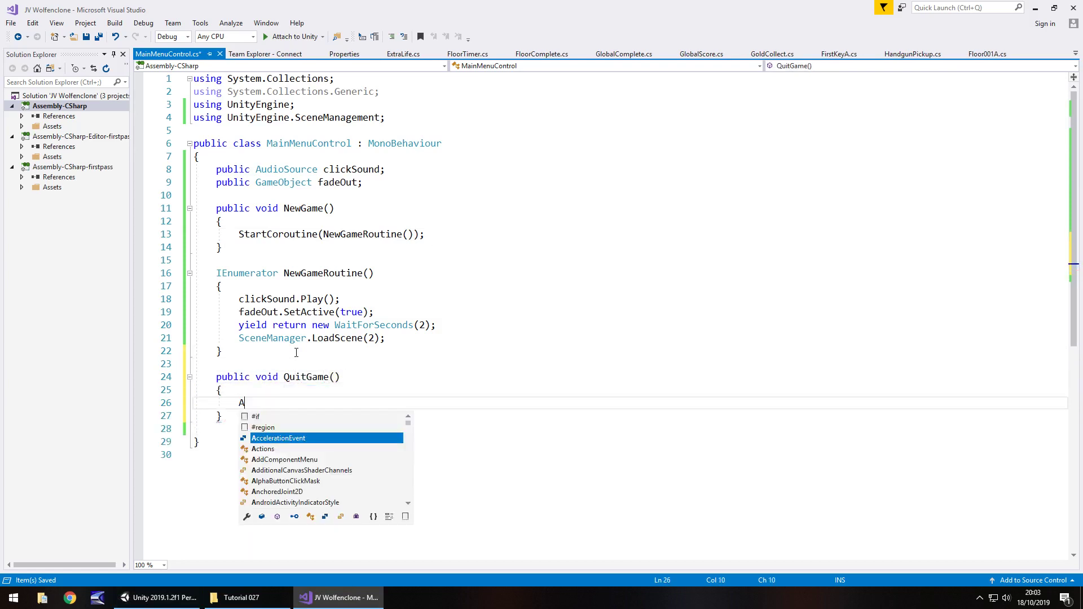
pyautogui.write('pplication.Quit();')
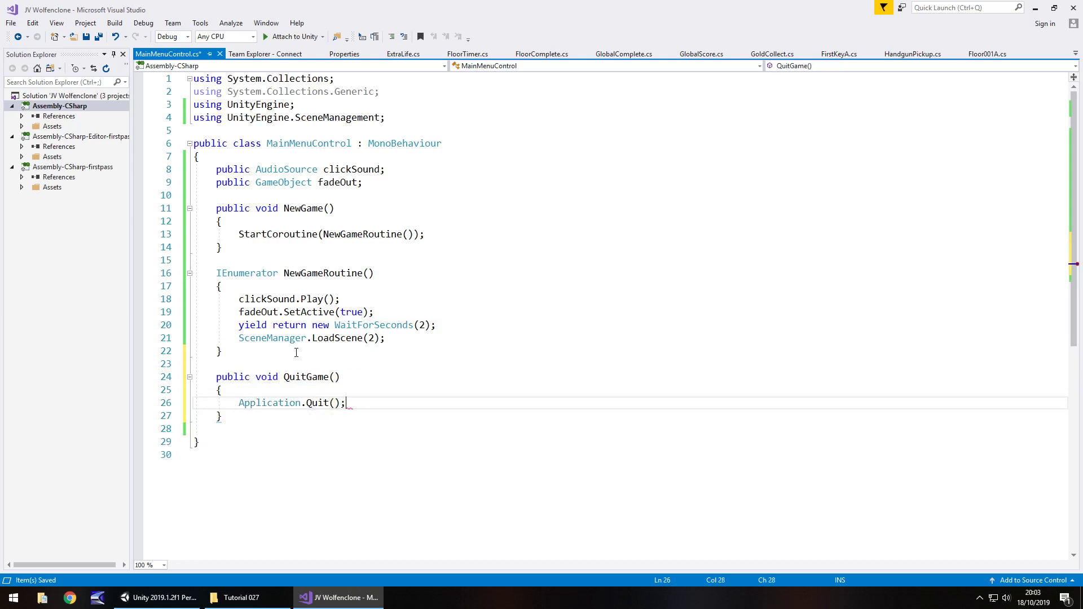
pyautogui.hotkey('ctrl', 's')
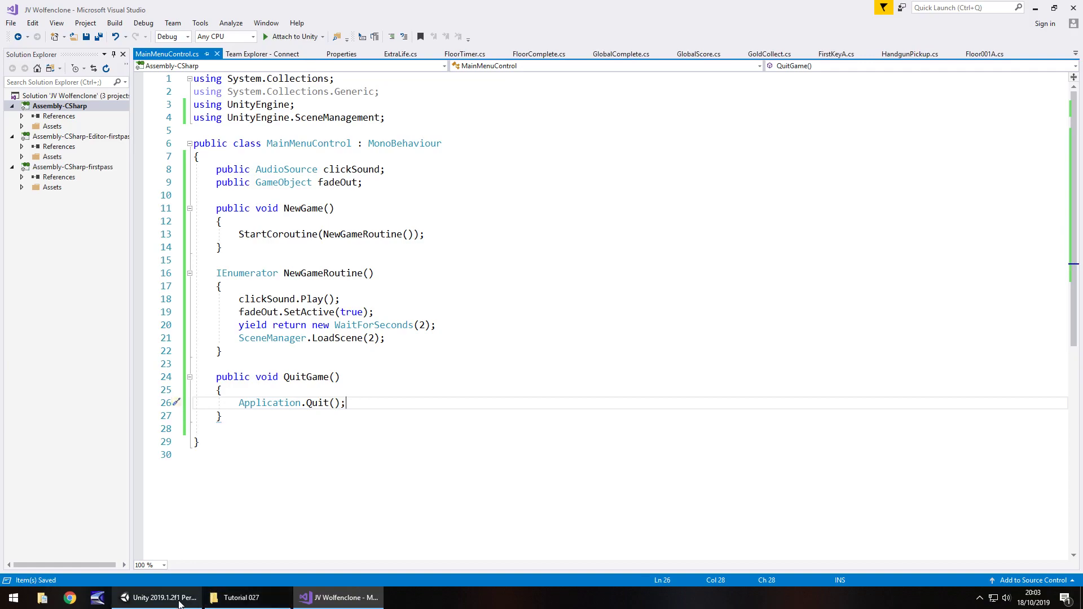
pyautogui.click(158, 598)
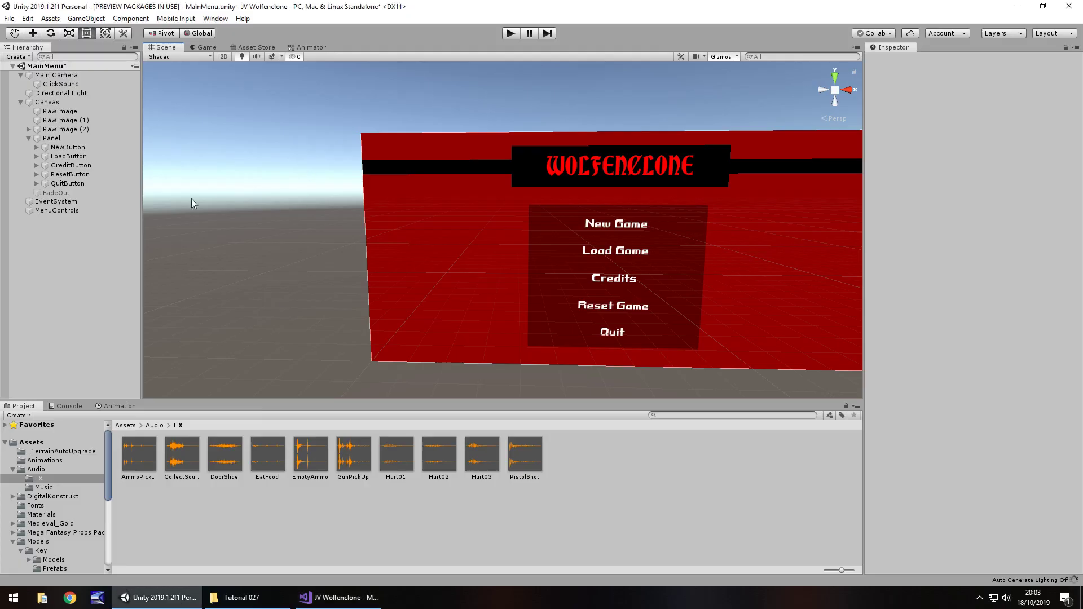
# Step: Give QuitButton an On Click entry targeting MenuControls' MainMenuControl.QuitGame (), then save the scene
pyautogui.click(71, 183)
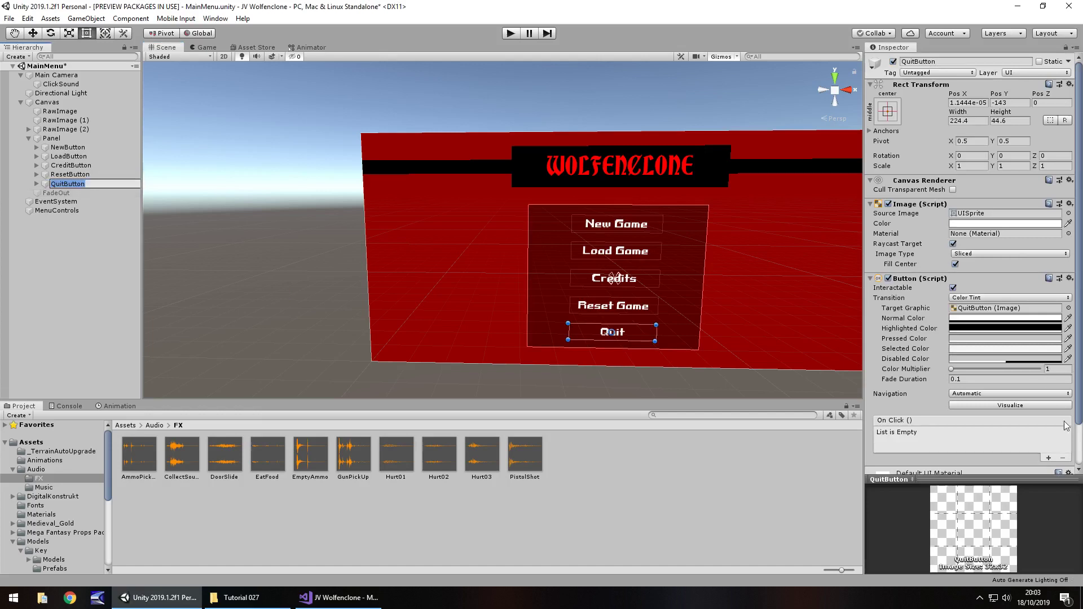
pyautogui.click(1049, 459)
pyautogui.moveTo(57, 211); pyautogui.dragTo(902, 444)
pyautogui.click(973, 433)
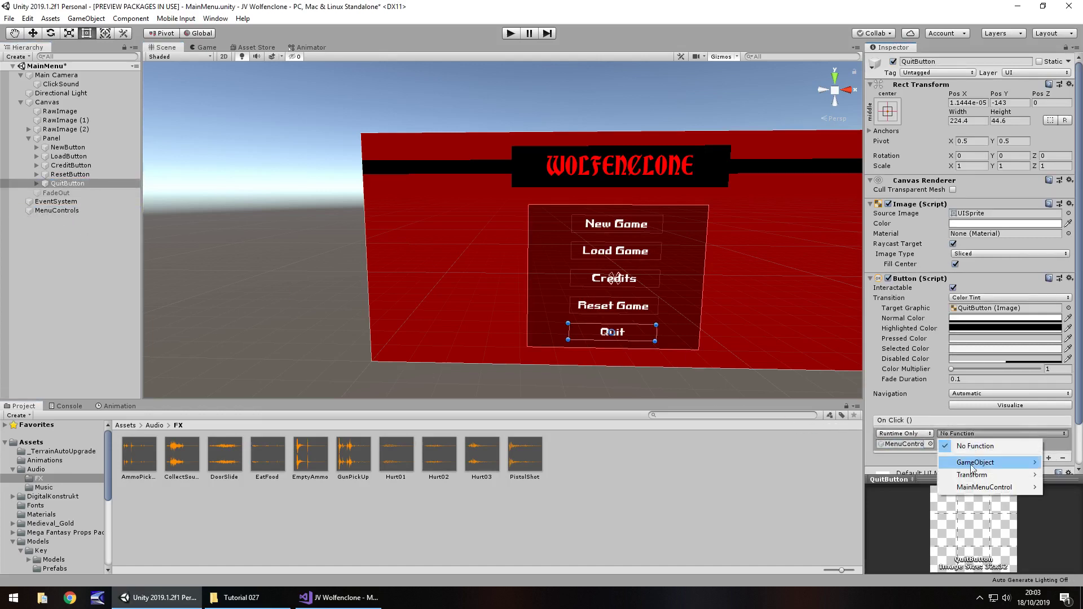
pyautogui.moveTo(980, 489)
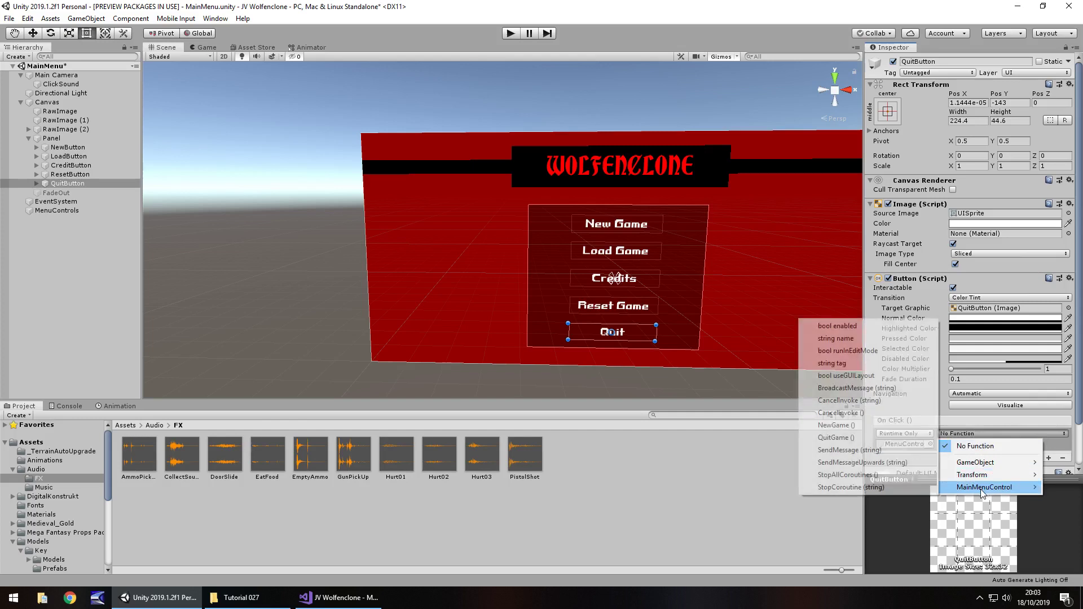
pyautogui.click(836, 438)
pyautogui.hotkey('ctrl', 's')
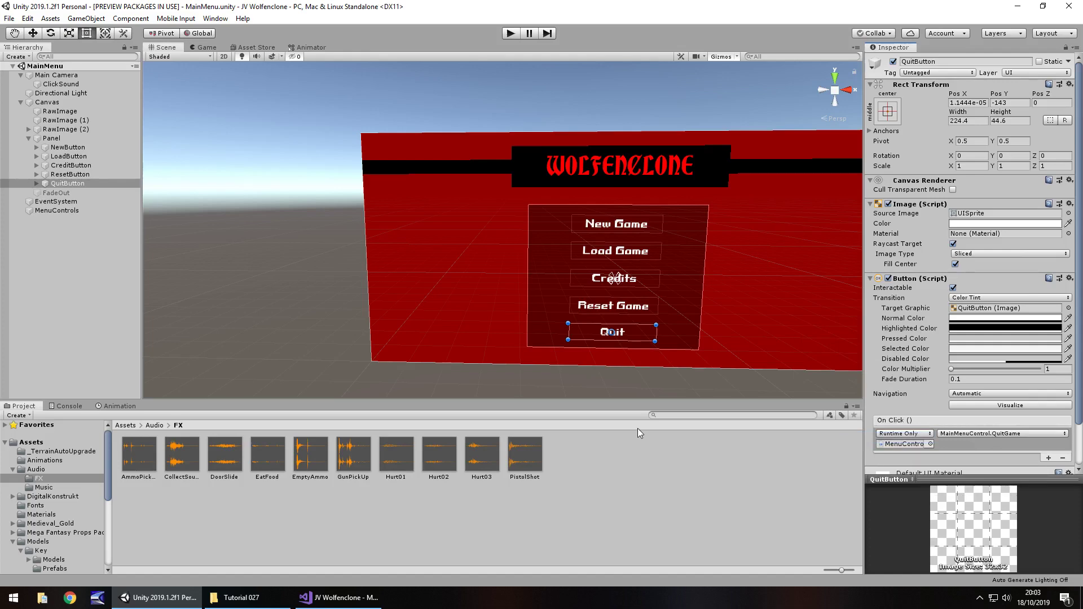
pyautogui.click(510, 34)
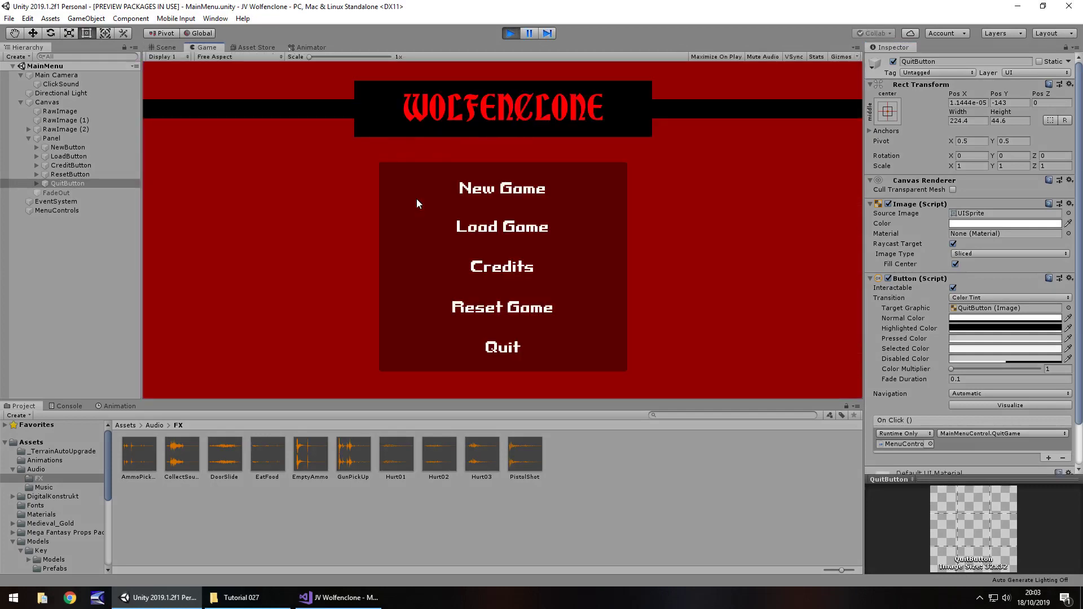
pyautogui.click(506, 350)
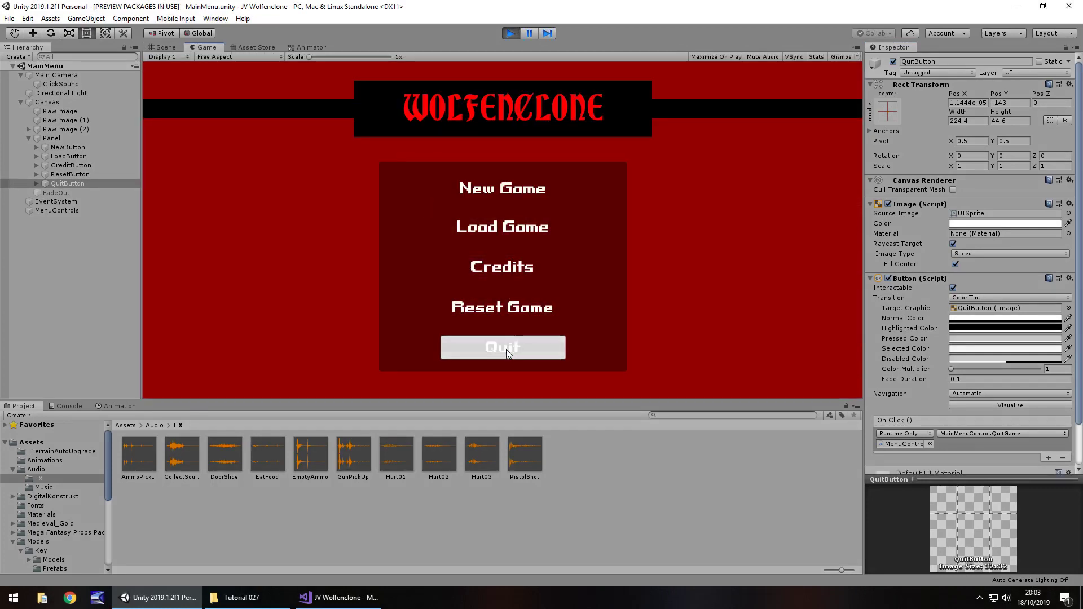
pyautogui.click(645, 331)
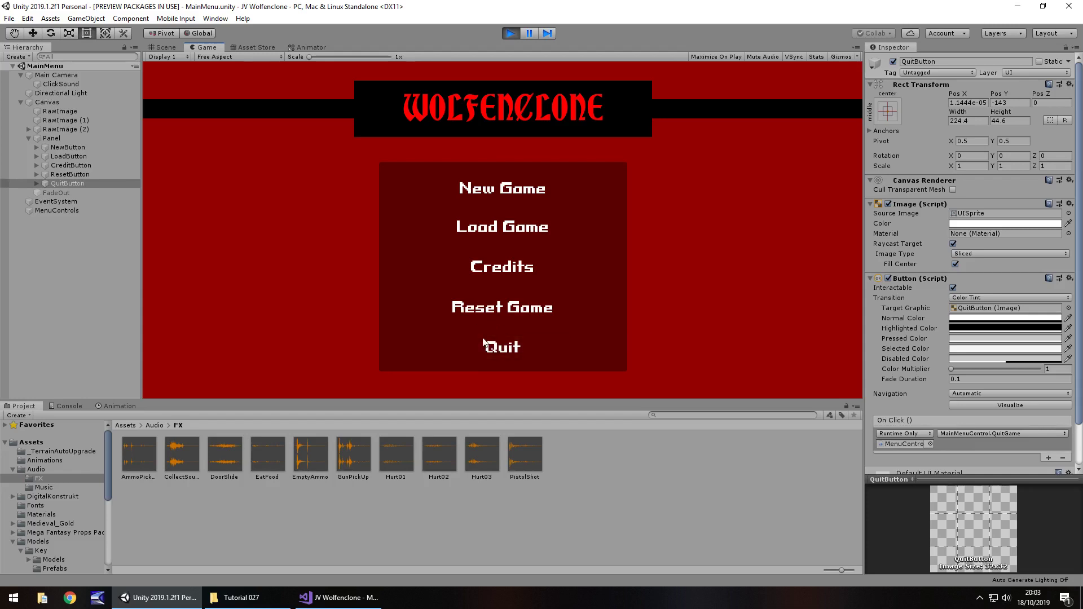
pyautogui.click(450, 346)
pyautogui.click(635, 351)
pyautogui.click(511, 34)
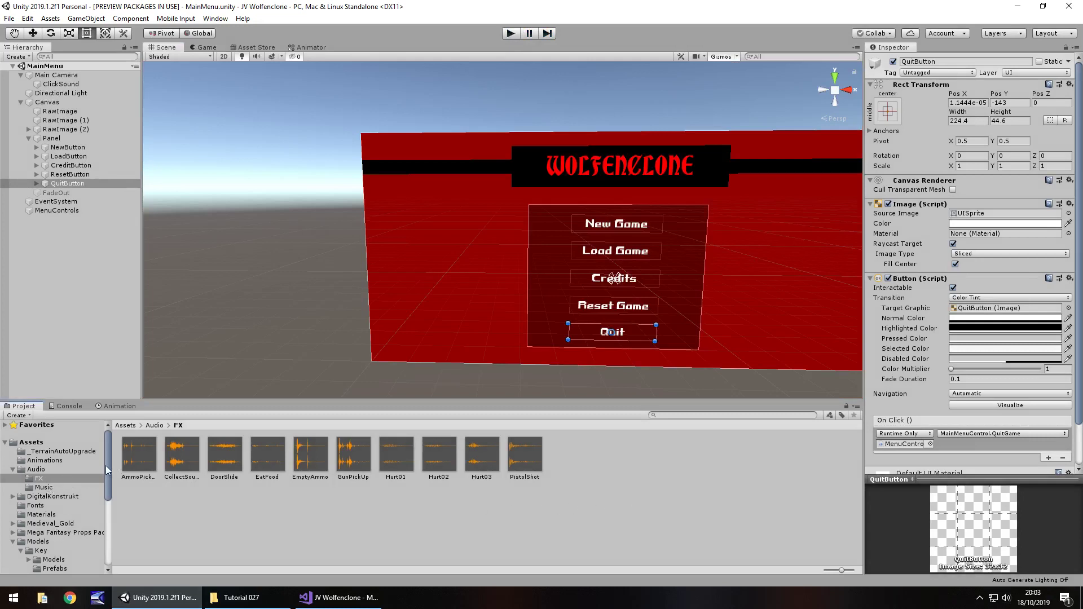
# Step: Open Level001 from Assets > Scenes, frame the table and orbit across the room
pyautogui.moveTo(106, 466); pyautogui.dragTo(90, 552)
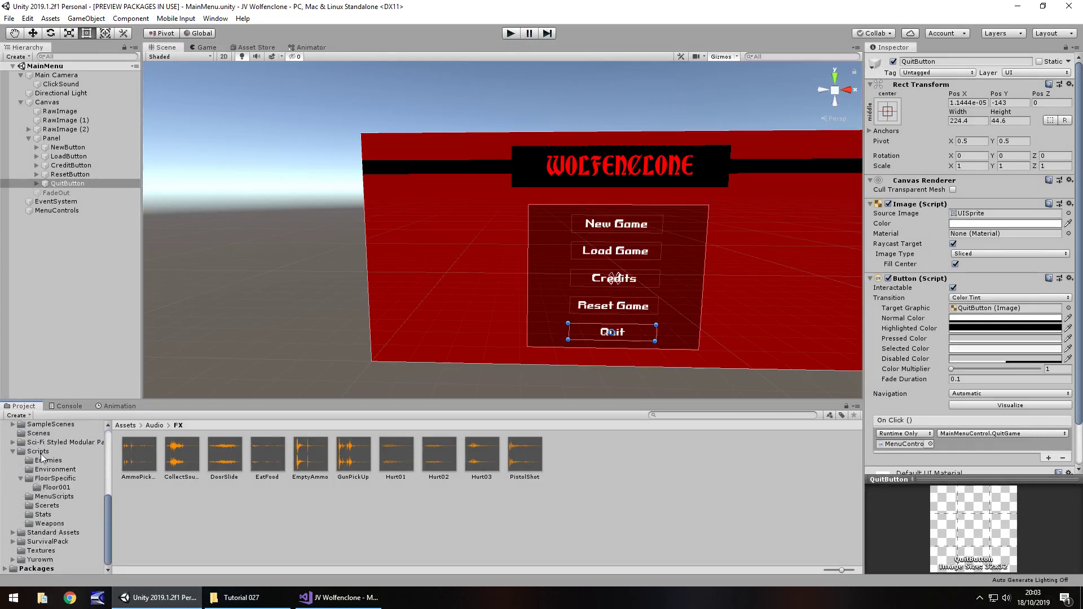
pyautogui.click(40, 433)
pyautogui.doubleClick(136, 457)
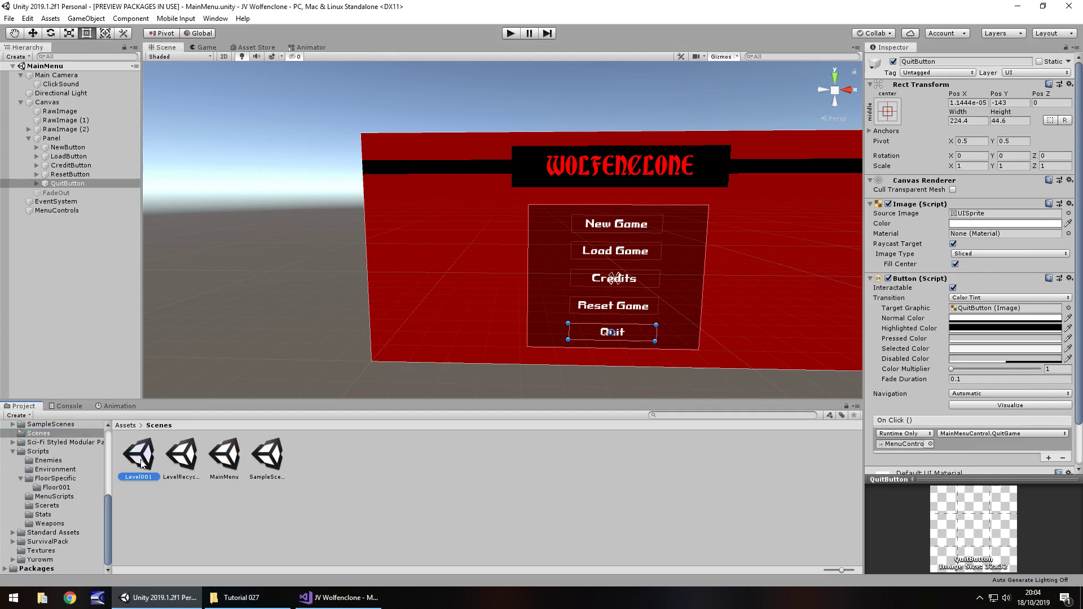
pyautogui.doubleClick(43, 193)
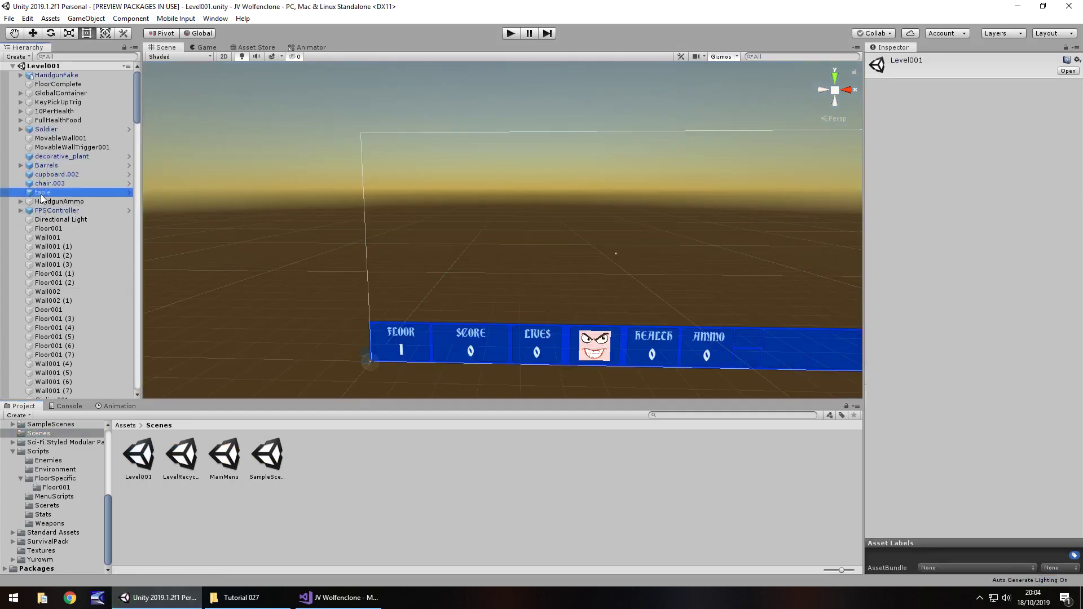
pyautogui.moveTo(457, 264); pyautogui.dragTo(337, 245, button='right')
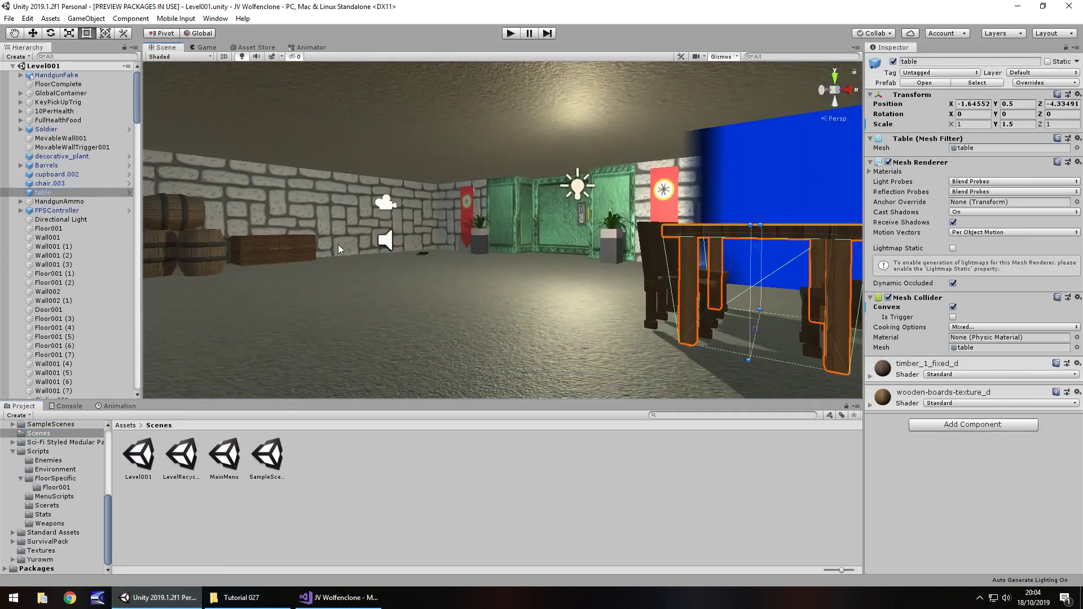